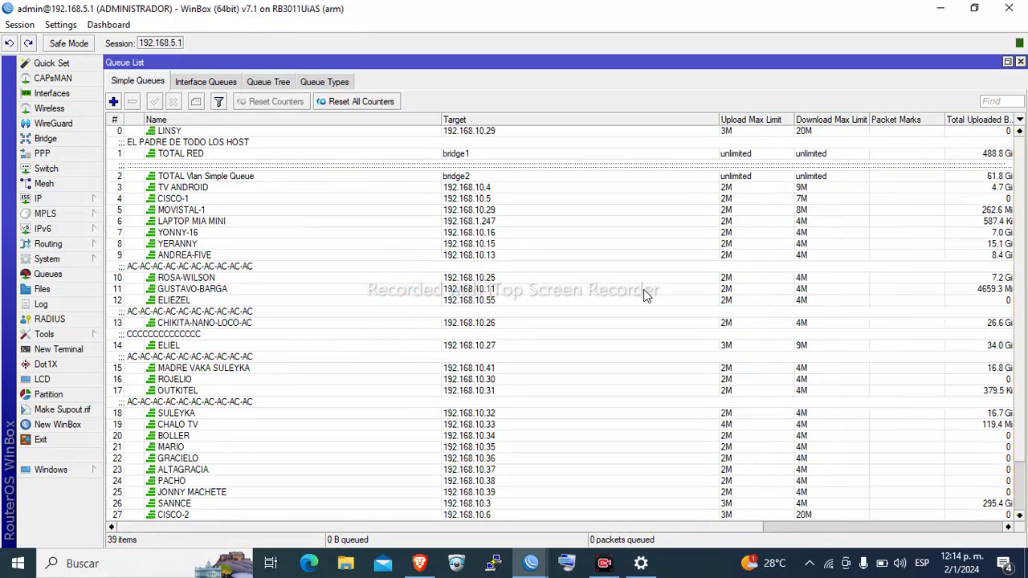
Look through the simple queues, close the queue list, and maximize the IP address list
scroll(1025, 259, down, 2)
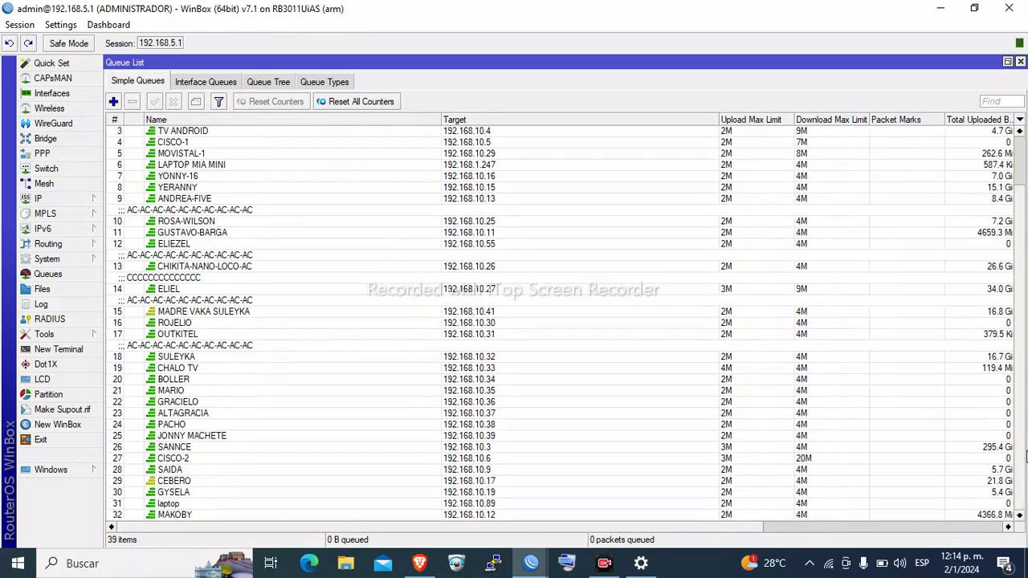
scroll(1026, 299, up, 2)
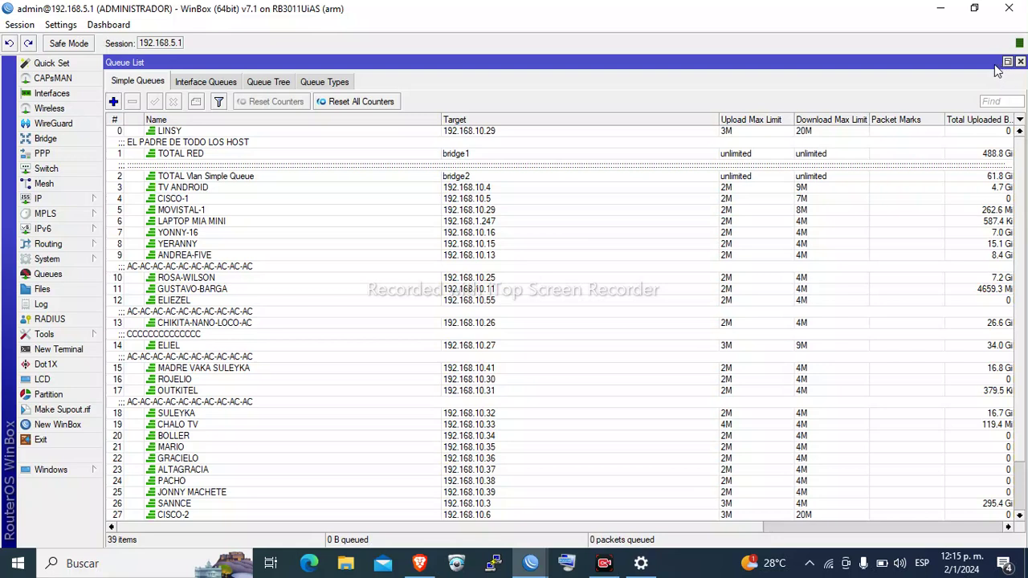
click(1020, 62)
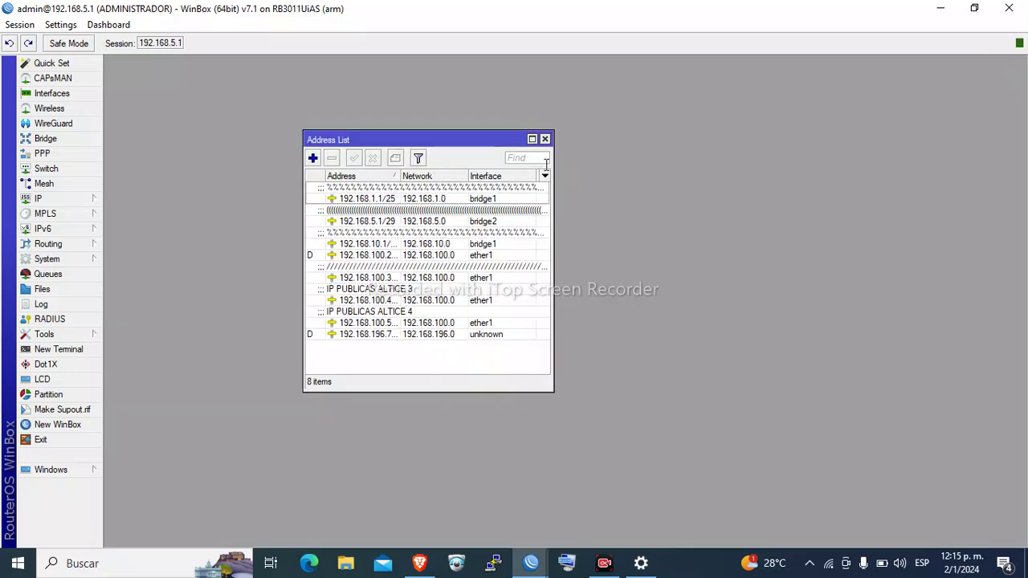
click(532, 139)
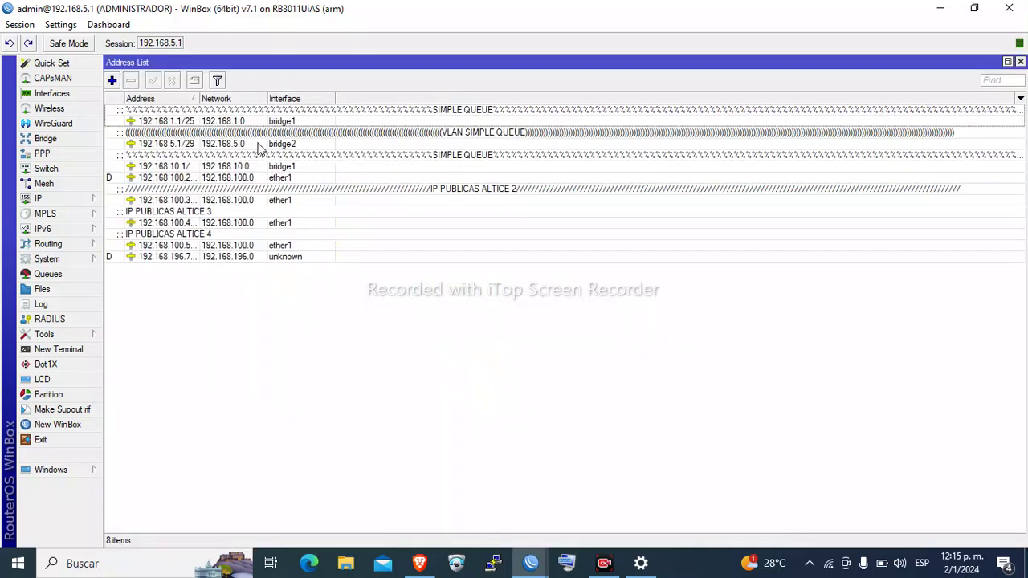
Create a new bridge interface named LOOPBACK
click(80, 146)
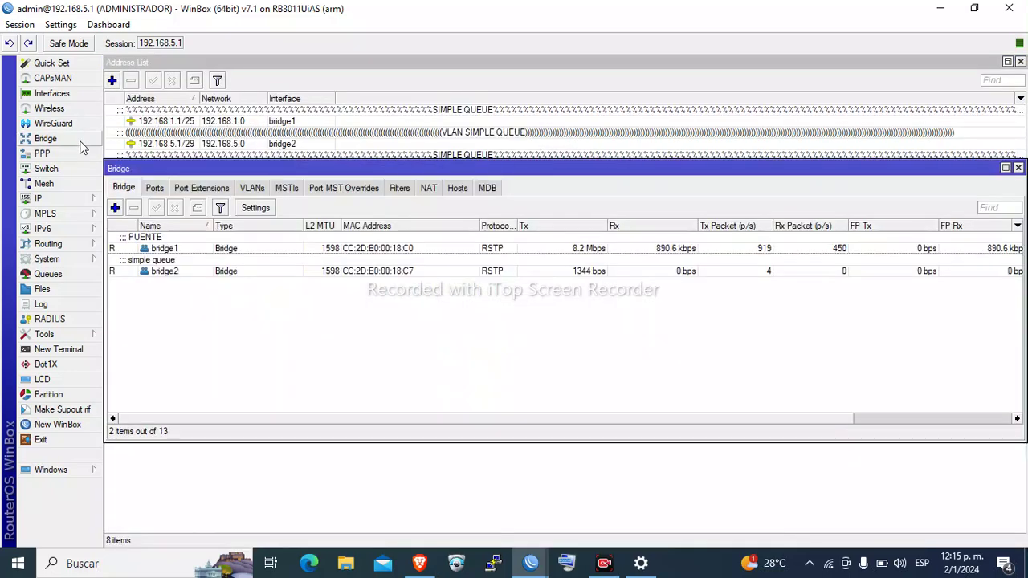
click(116, 209)
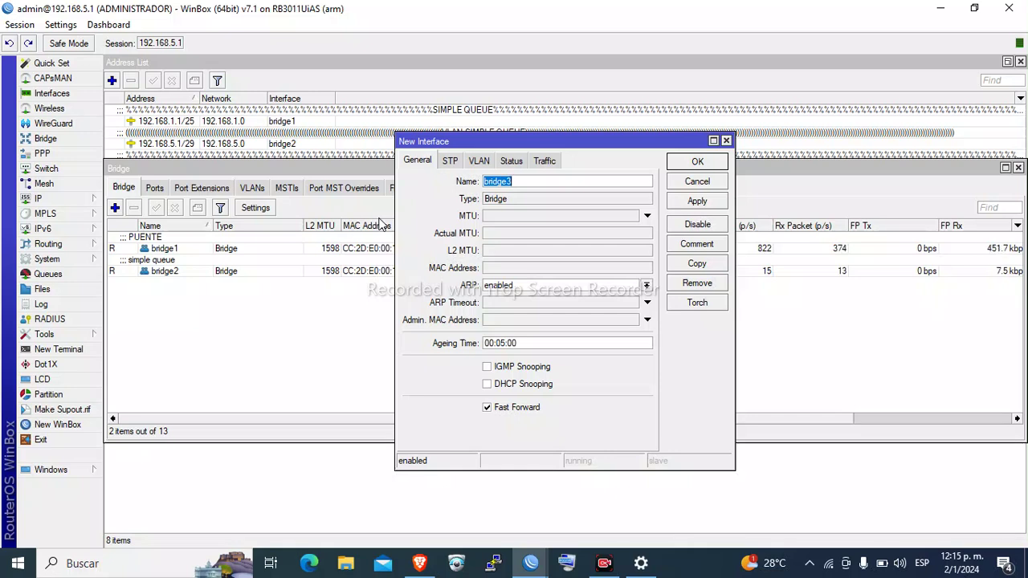
key(BackSpace)
text(b)
key(BackSpace)
text(LOOPBACK)
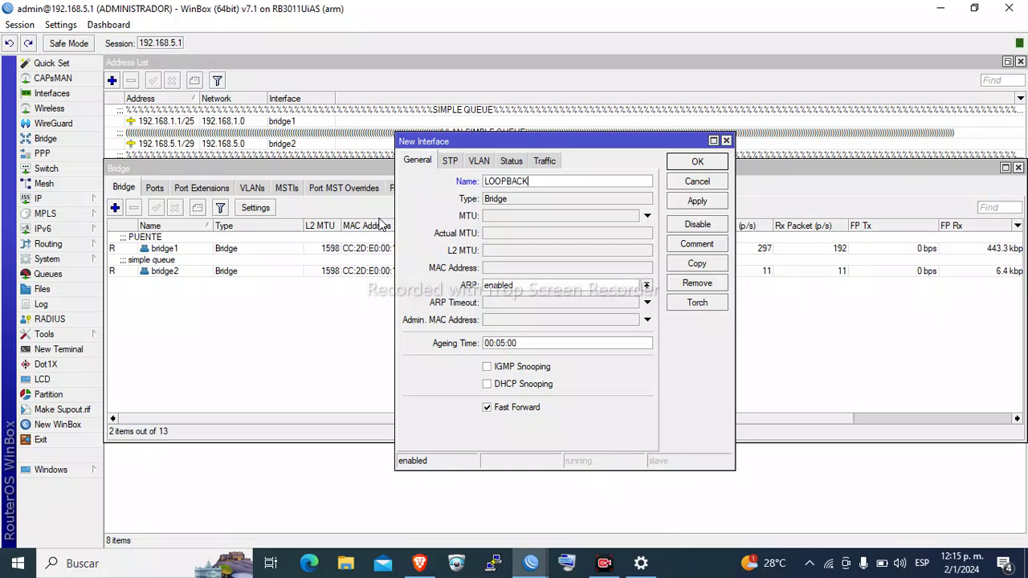
click(698, 202)
click(697, 164)
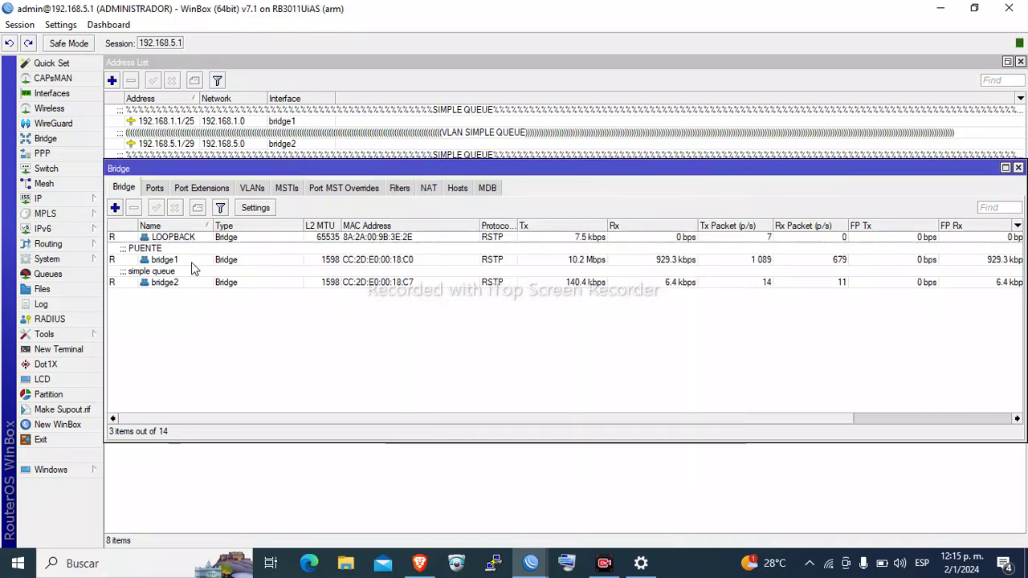
click(85, 199)
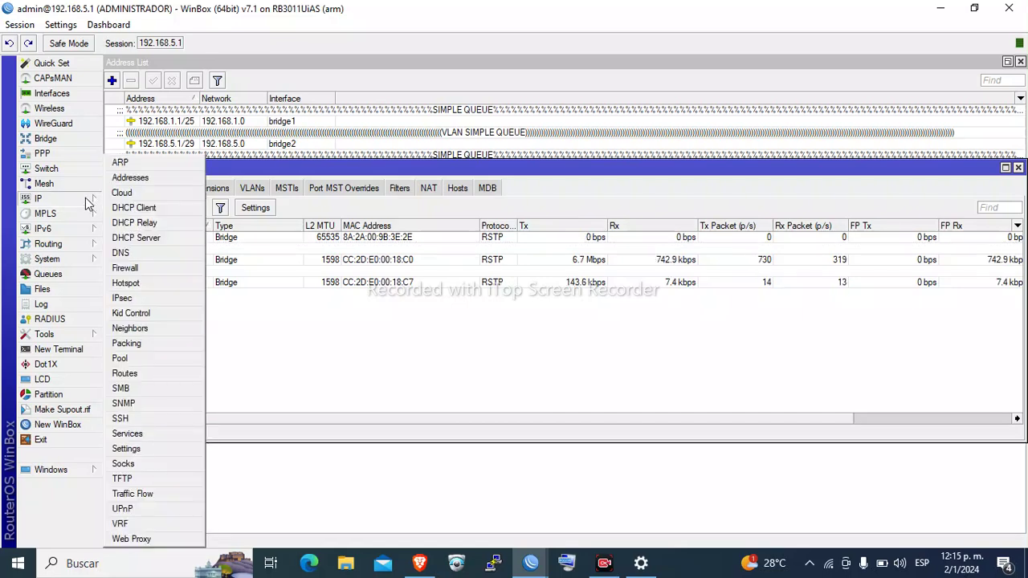
click(181, 179)
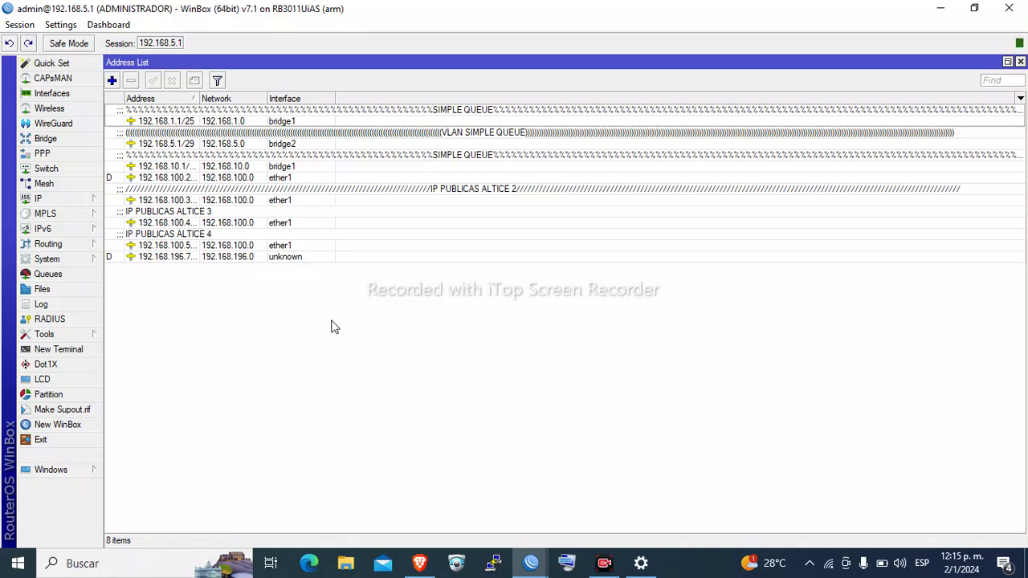
click(113, 81)
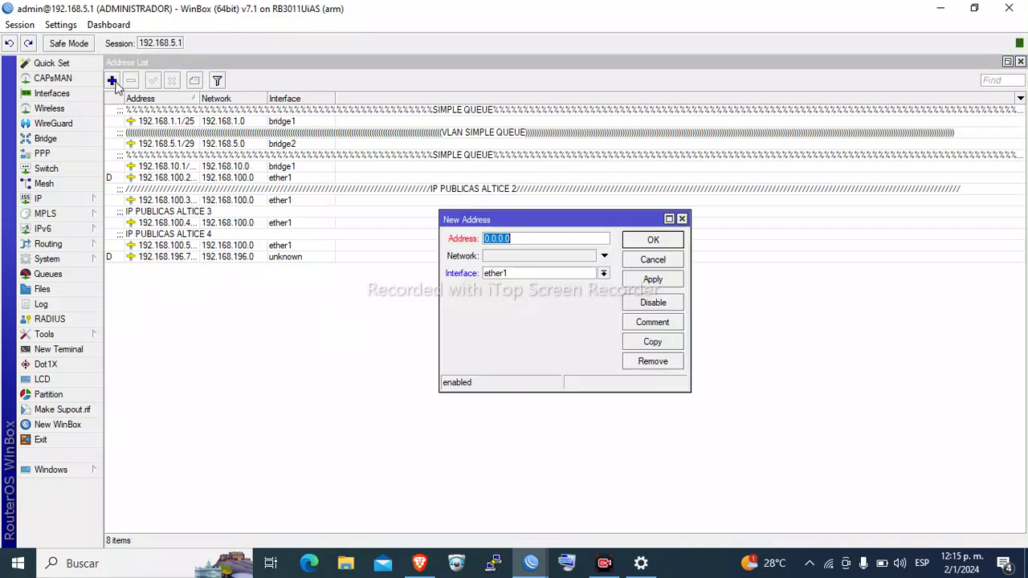
click(652, 259)
Add the comment ROUTER-ID to the LOOPBACK bridge interface
click(78, 140)
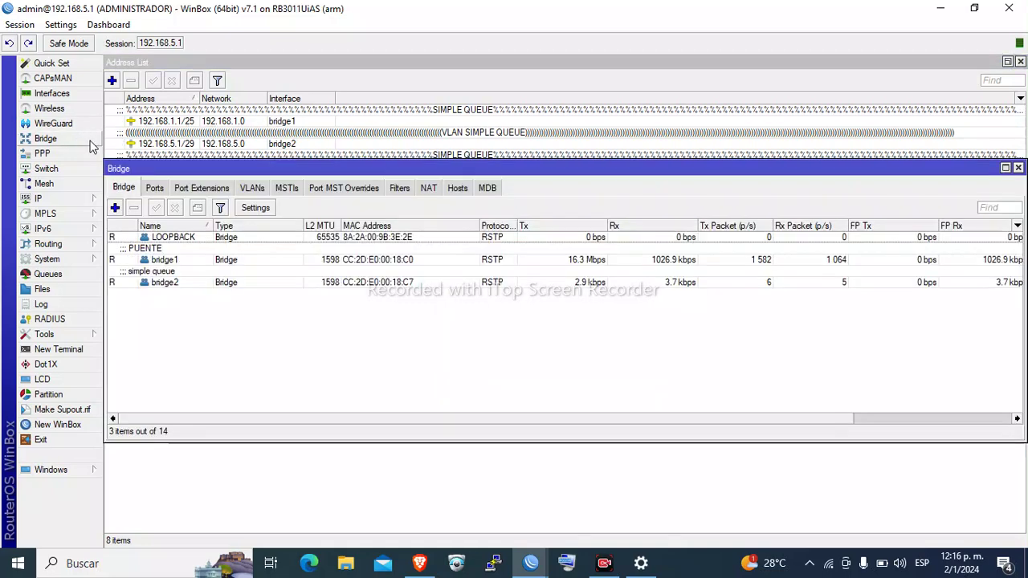
double_click(184, 238)
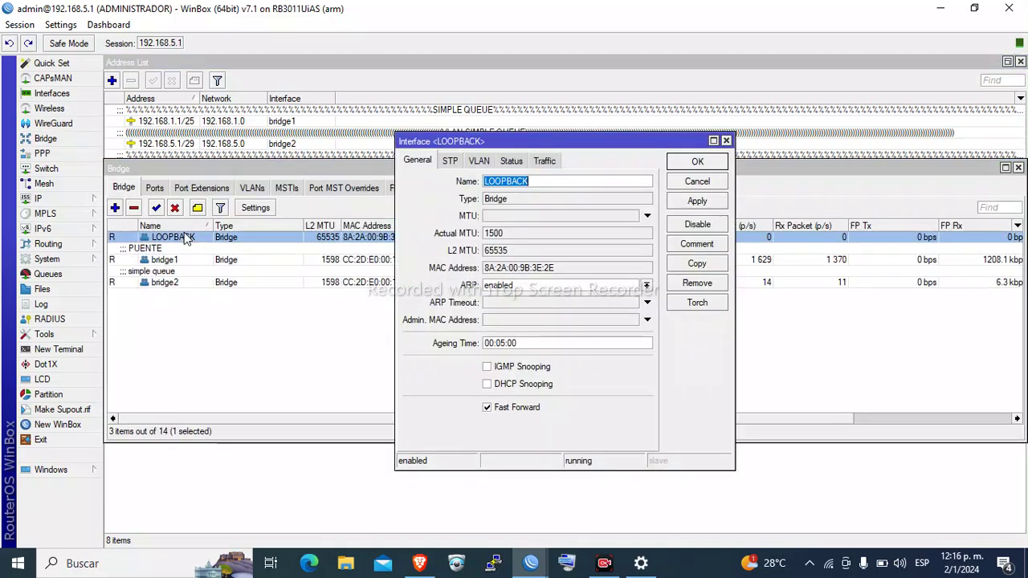
click(699, 246)
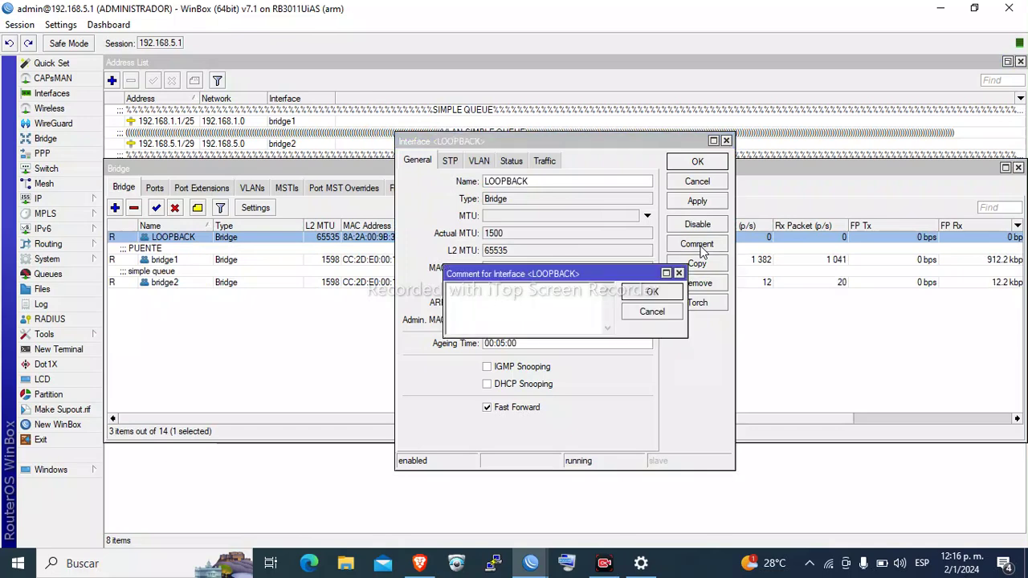
text(ROUTER-)
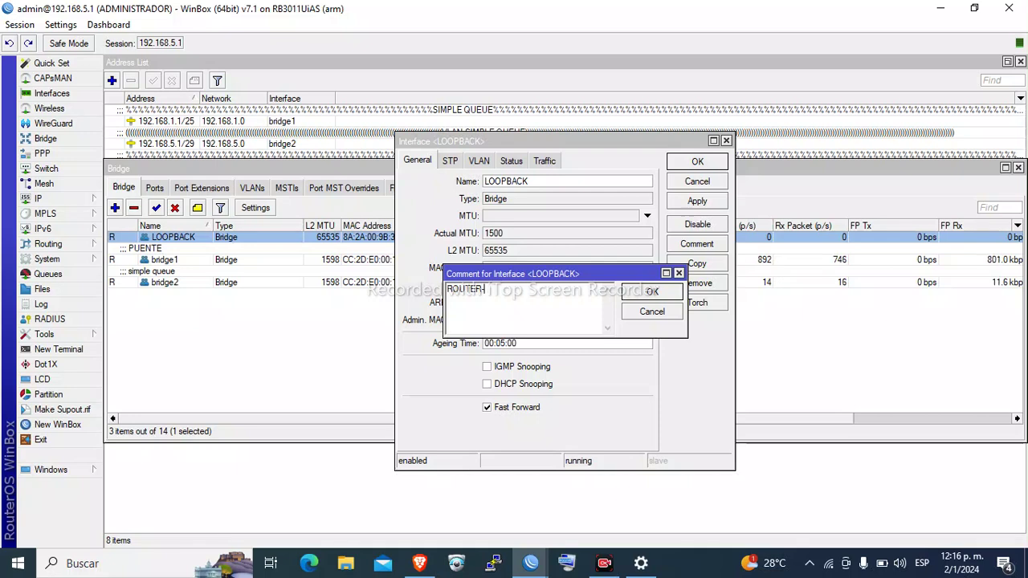
text(ID)
click(641, 299)
click(699, 162)
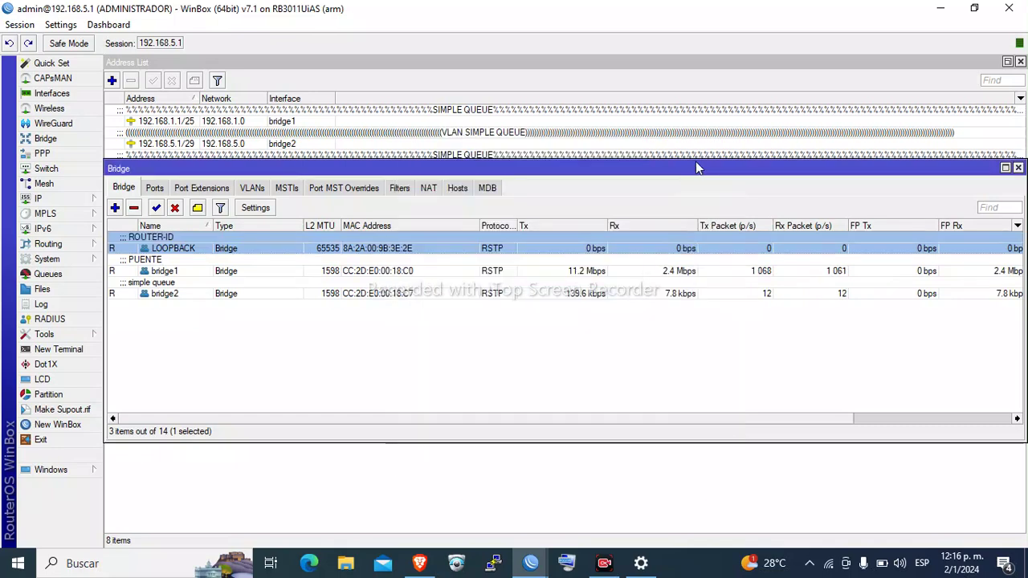
Add the IP address 50.50.50.1 on the LOOPBACK interface
click(89, 201)
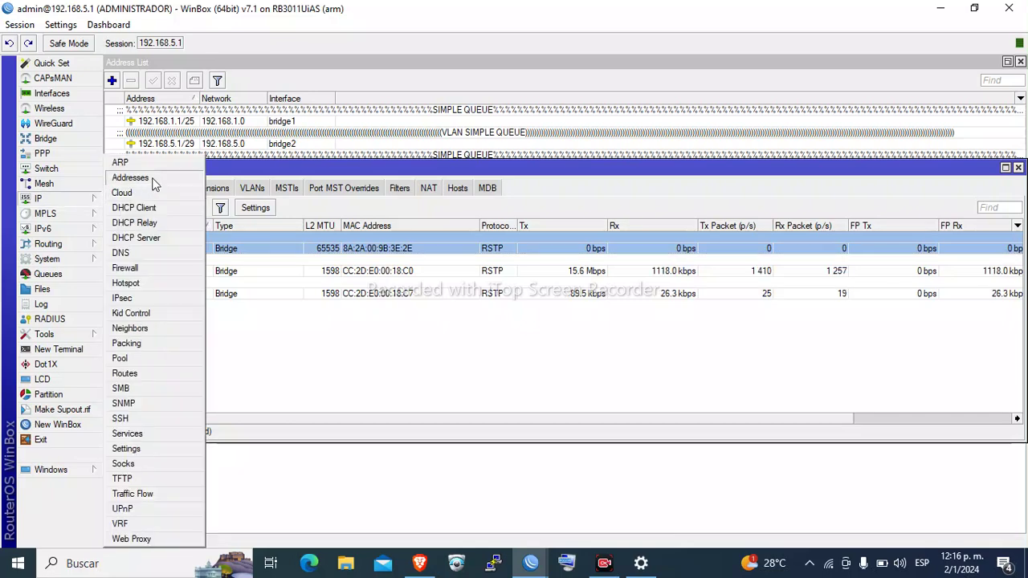
click(130, 177)
click(112, 80)
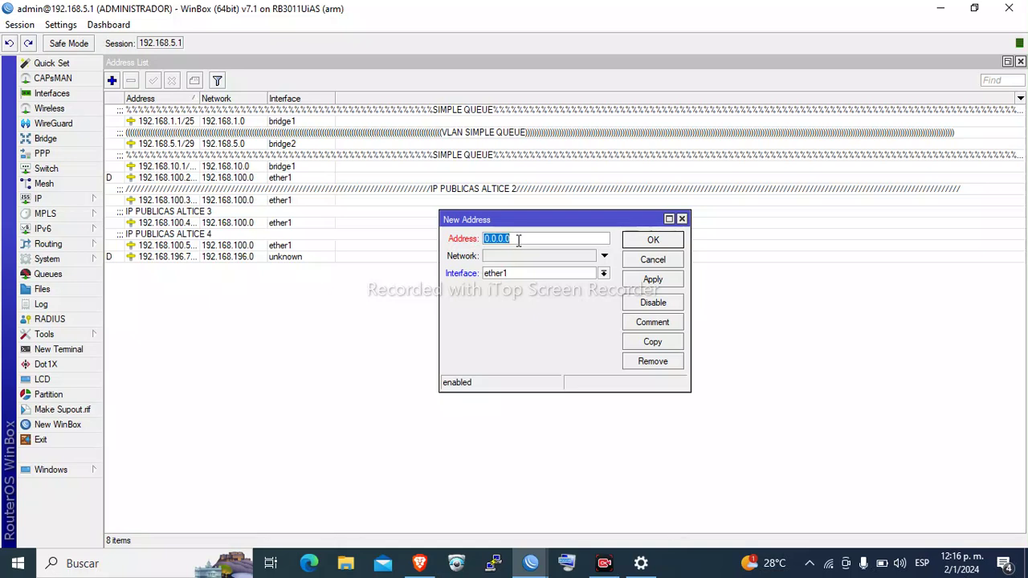
text(50.50.50.1)
click(522, 274)
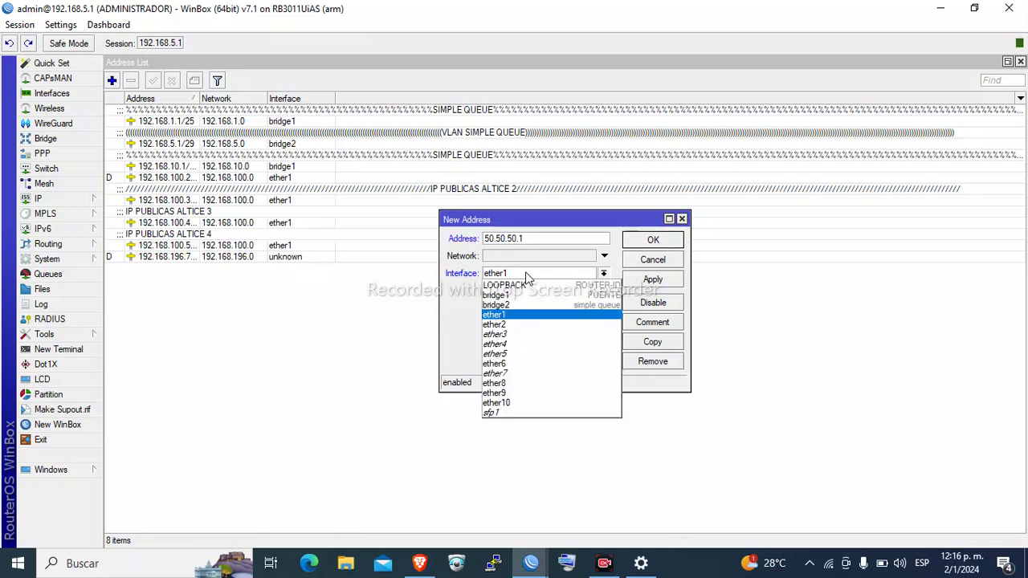
click(527, 286)
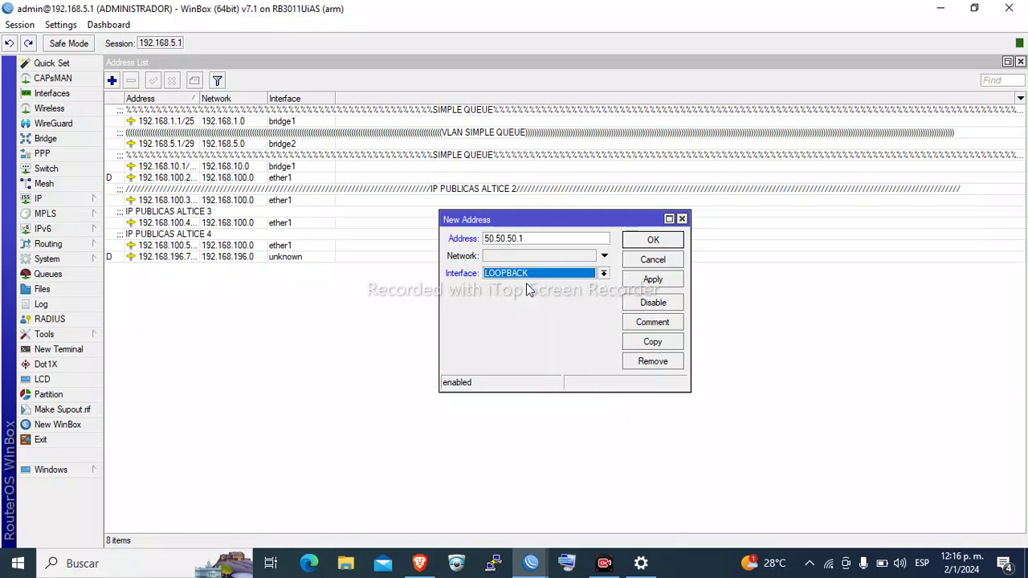
click(651, 281)
click(631, 241)
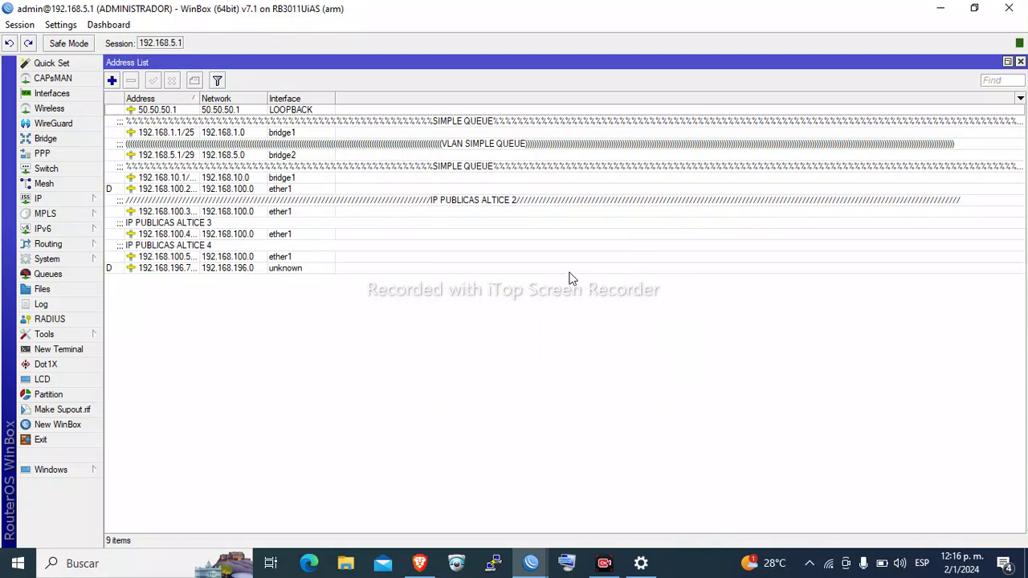
Add the IP address 30.30.30.1/30 on interface ether10
click(111, 81)
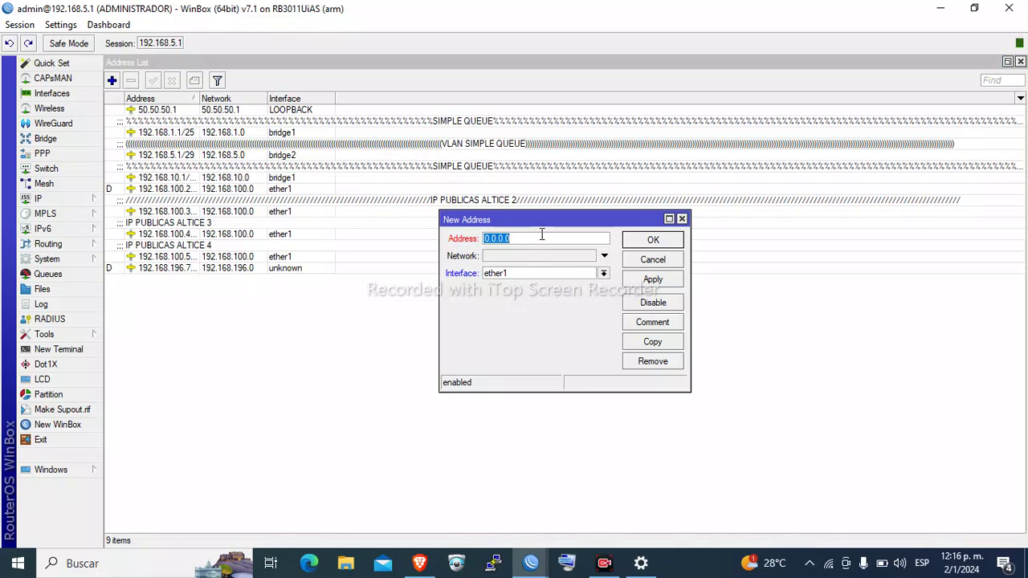
text(30.3)
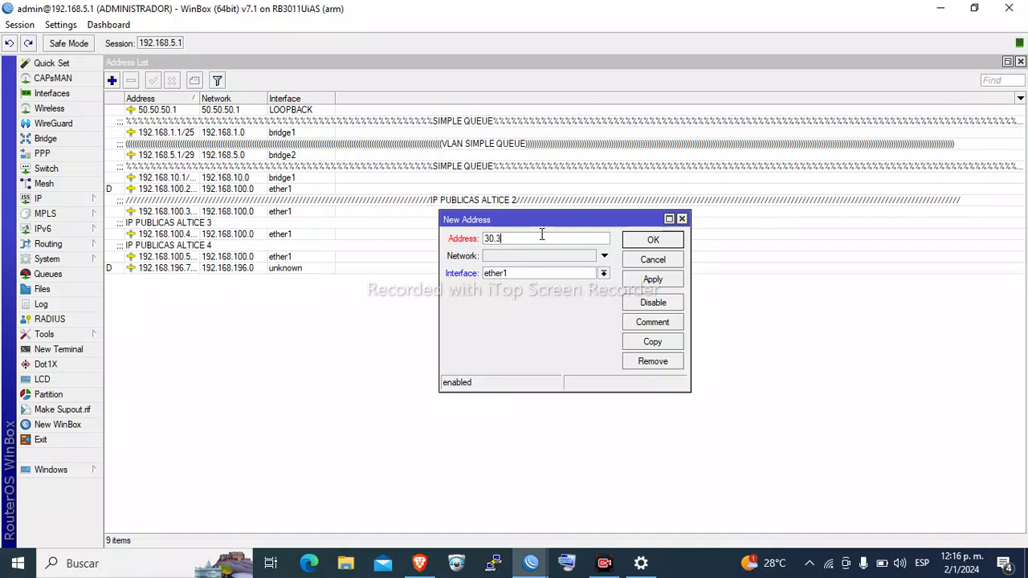
text(0.30.1/30)
click(547, 276)
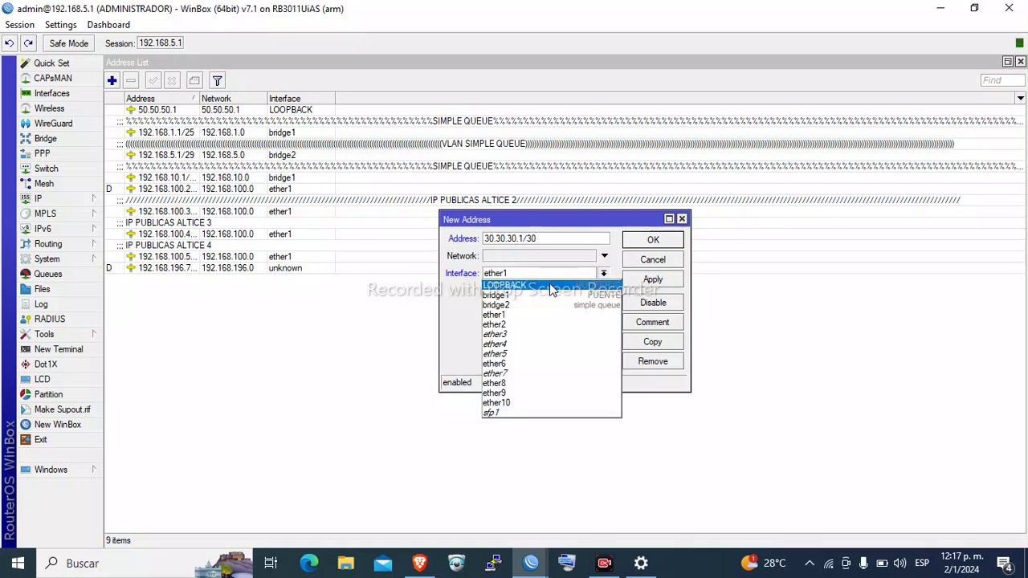
click(543, 405)
click(647, 281)
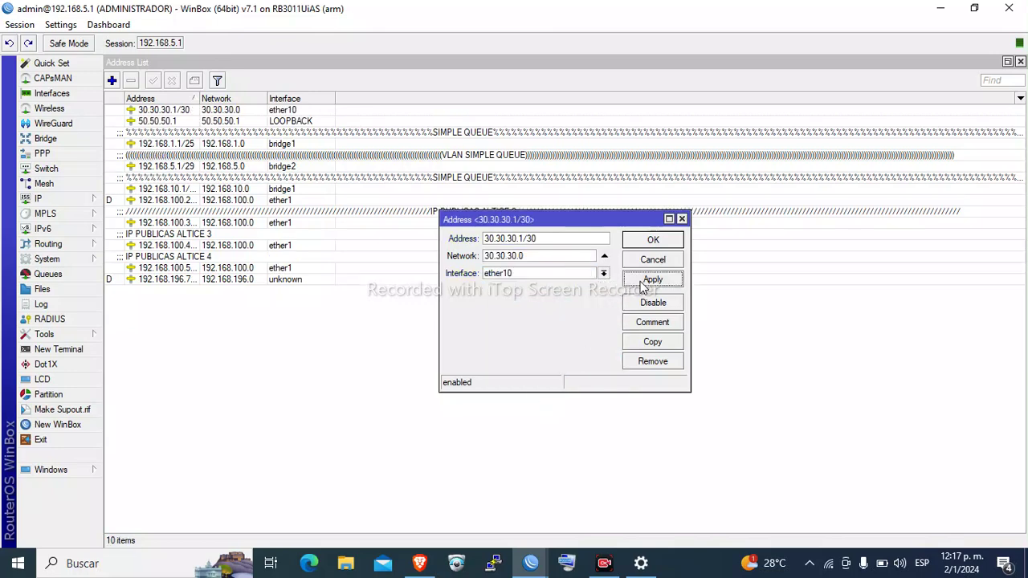
Add the comment OSPF to the 30.30.30.1/30 address and close its settings
click(666, 325)
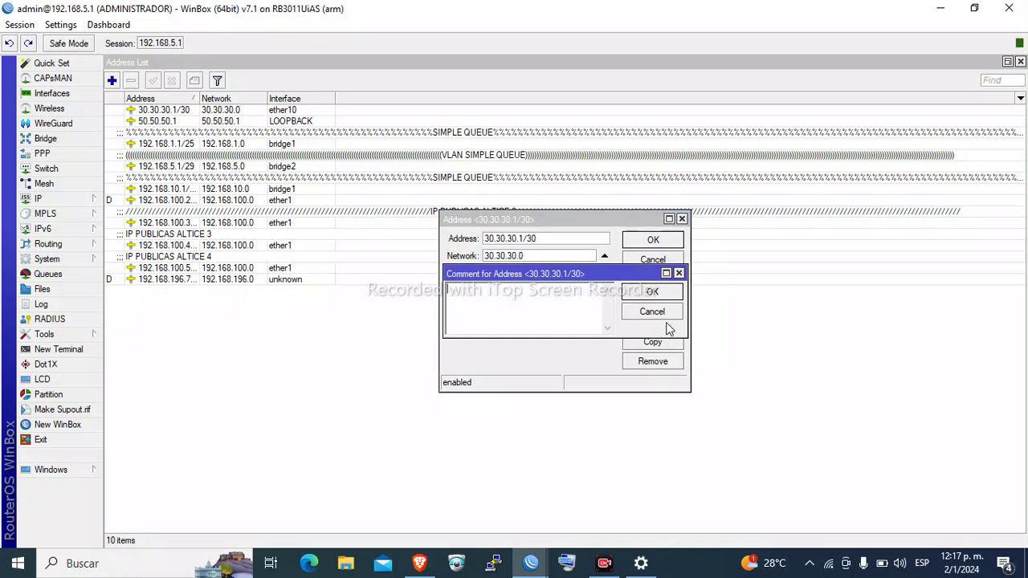
text(OSPF)
click(667, 294)
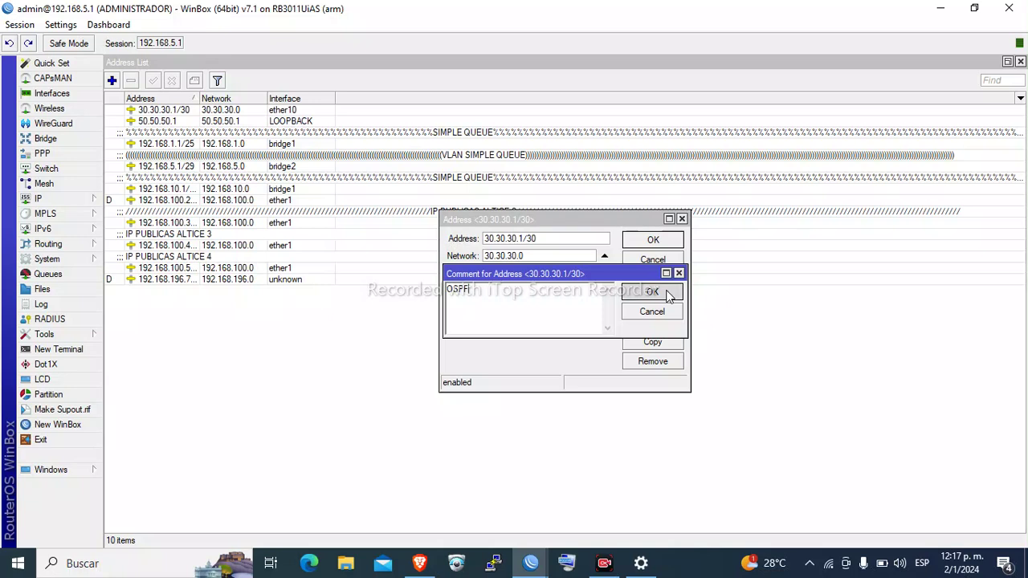
click(655, 240)
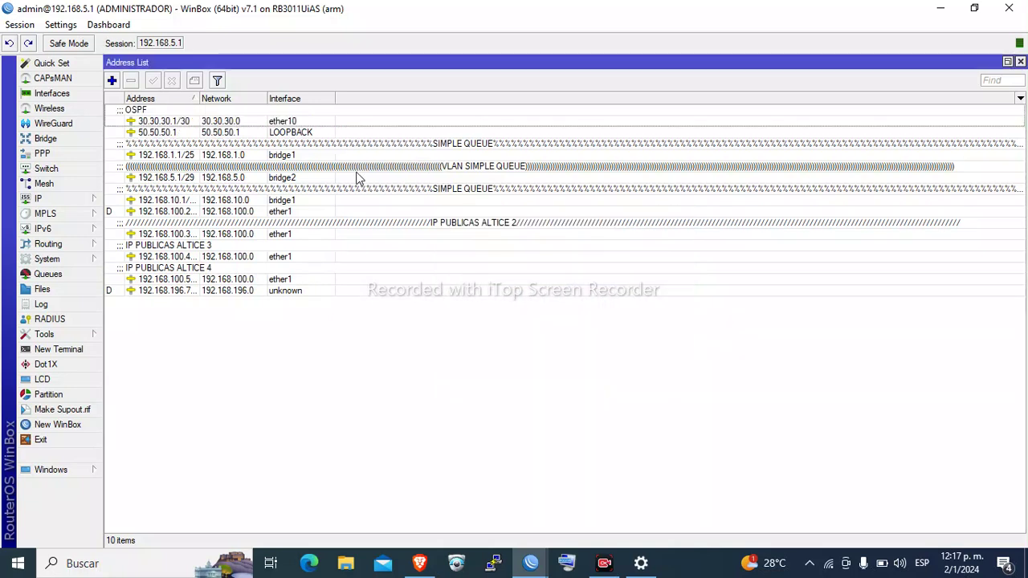
Add the comment INTERFACE LOOPBACK to the 50.50.50.1 address
double_click(255, 132)
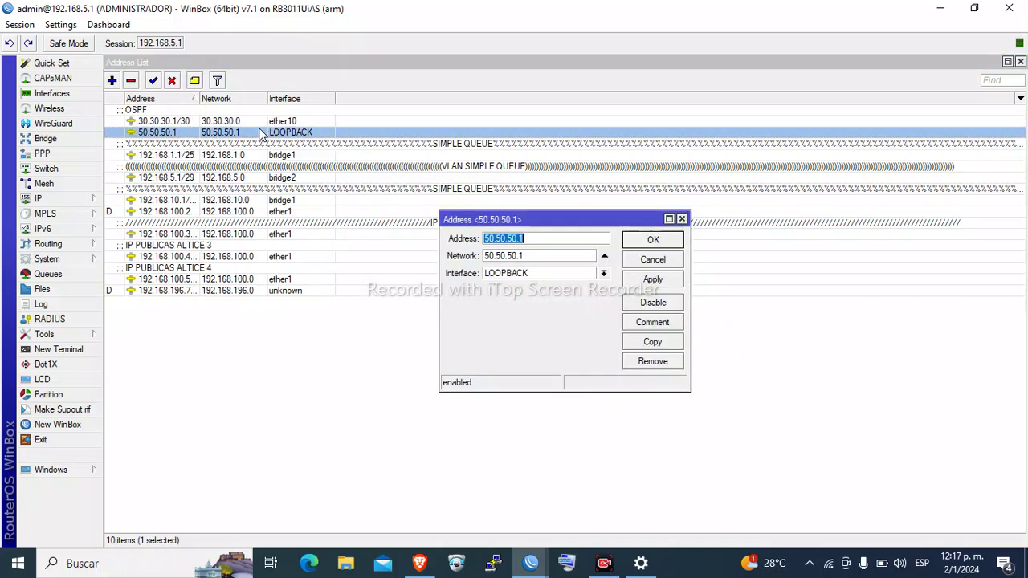
click(647, 322)
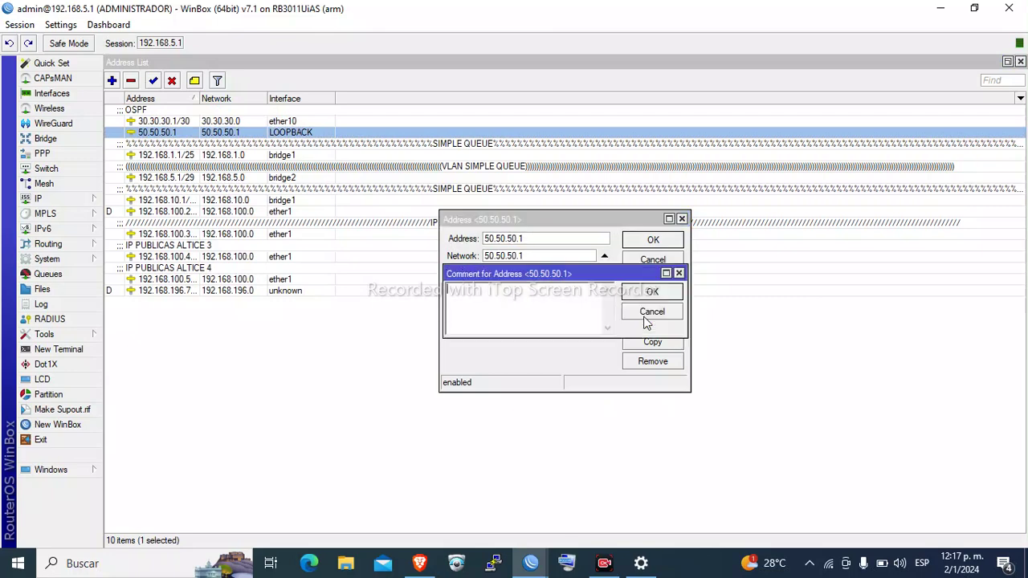
text(INTERC)
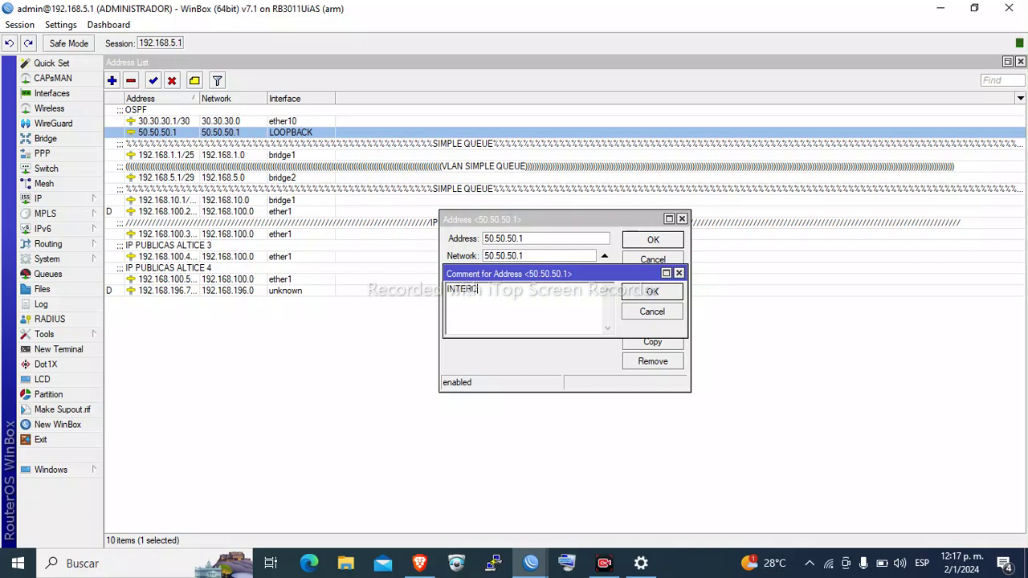
key(BackSpace)
text(FACE LOOPBACK)
click(657, 291)
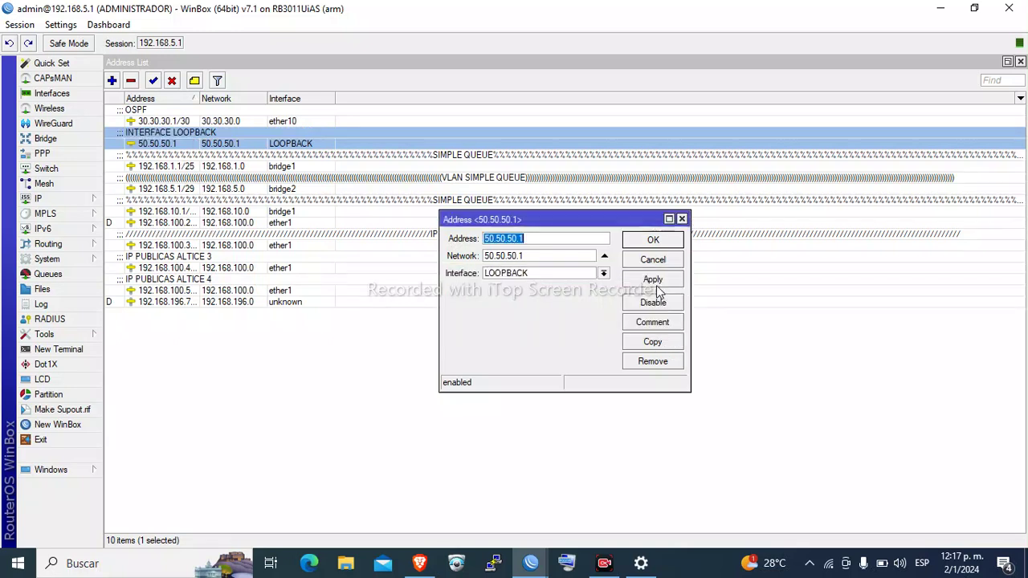
click(652, 240)
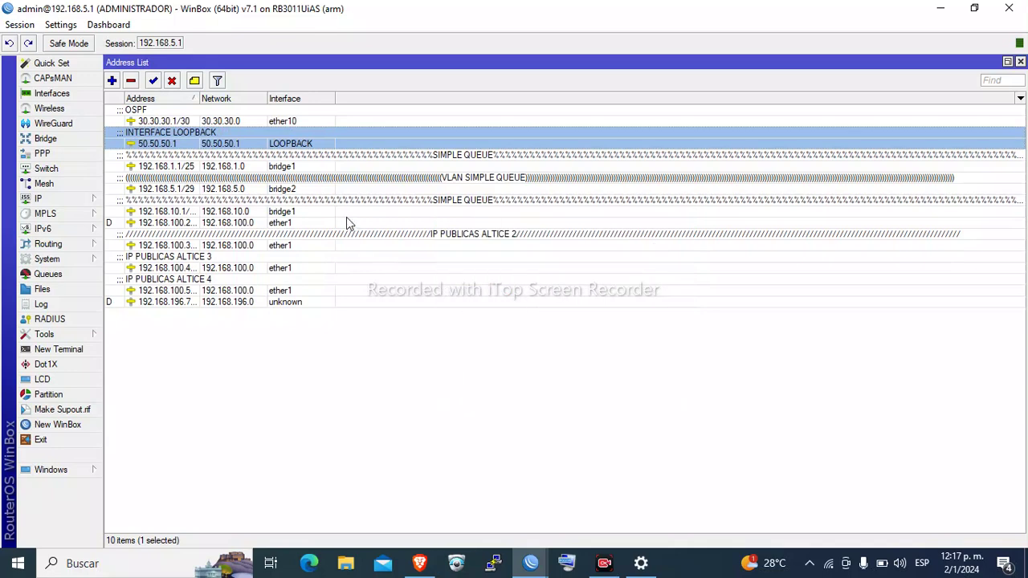
Add a router ID entry with the ID 50.50.50.1 and close the router ID list
click(81, 245)
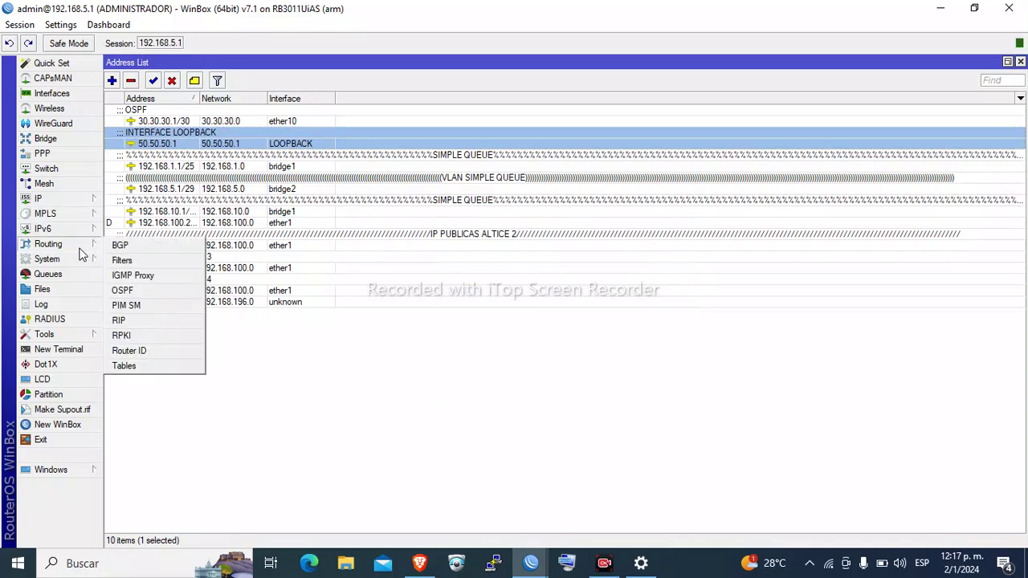
click(167, 351)
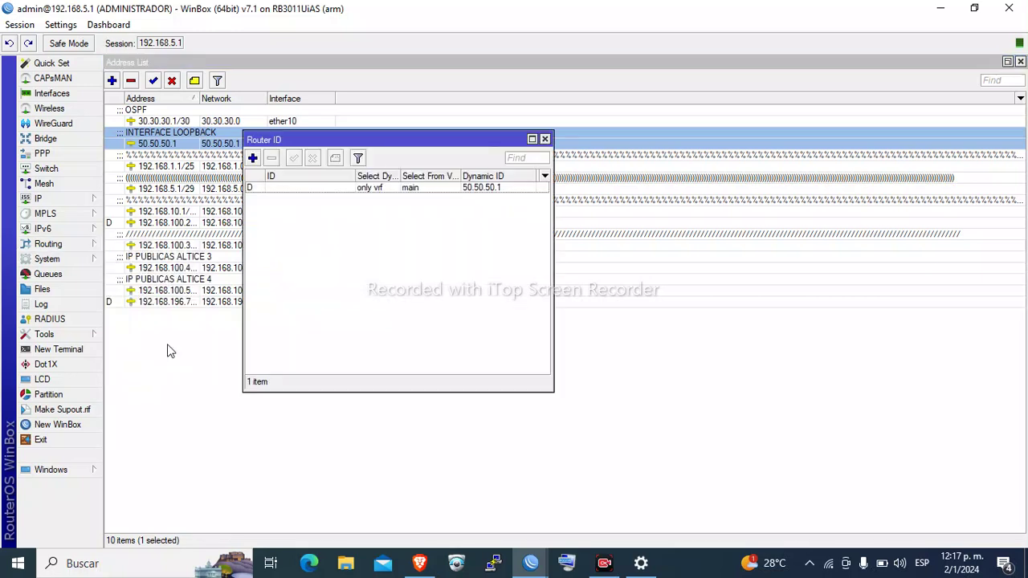
click(253, 158)
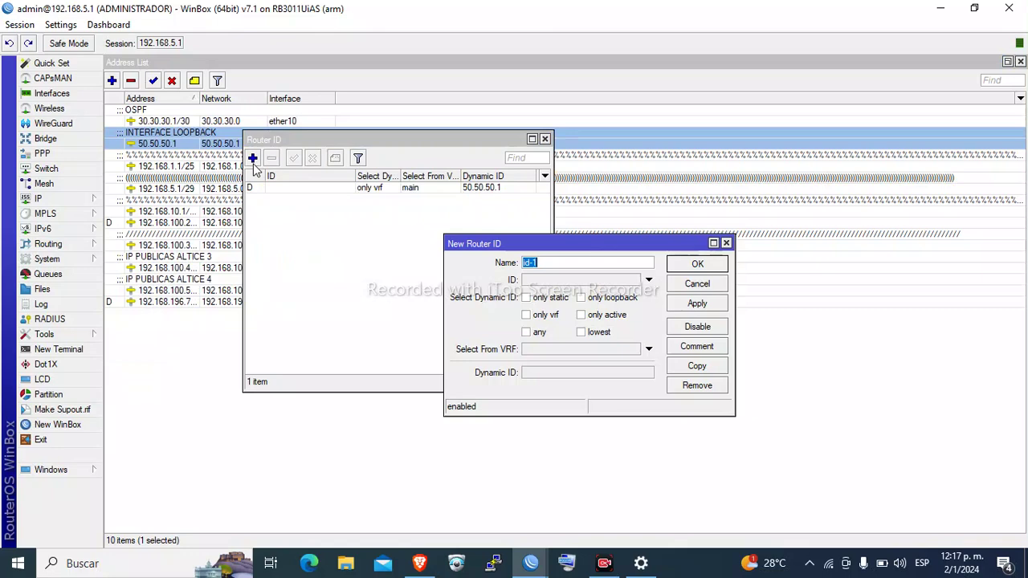
click(547, 281)
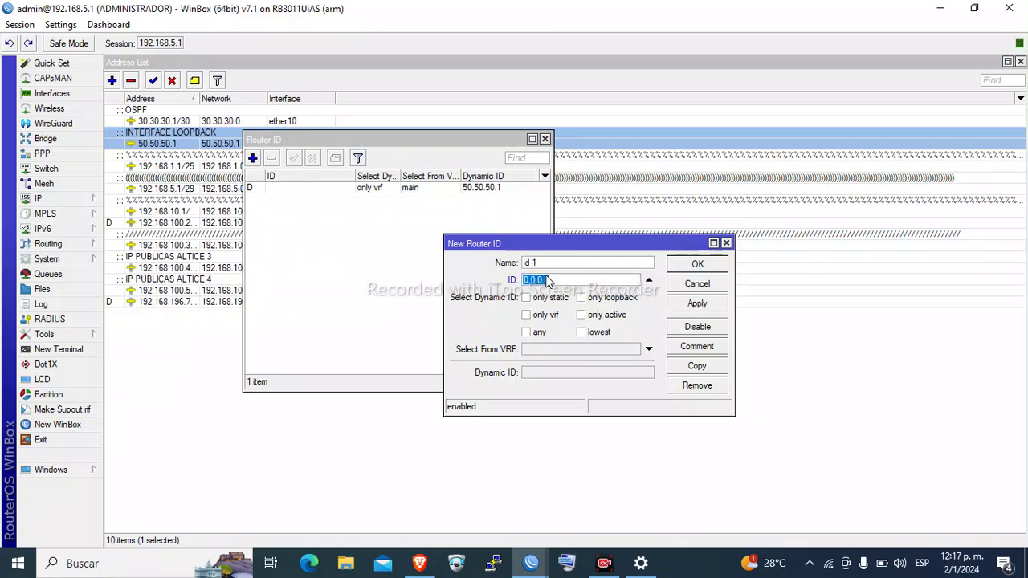
text(50.5)
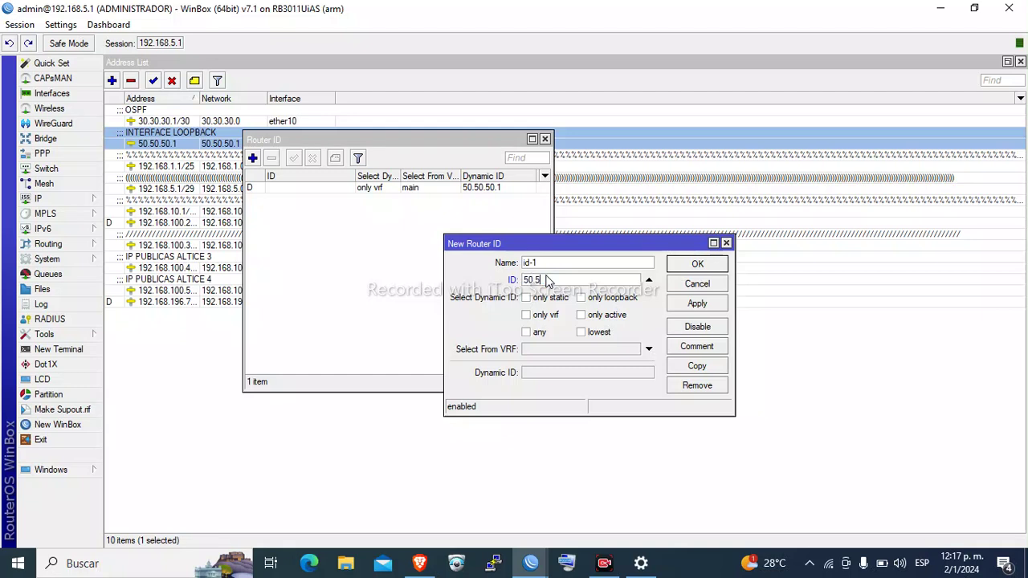
text(0.50.1)
click(697, 304)
click(697, 264)
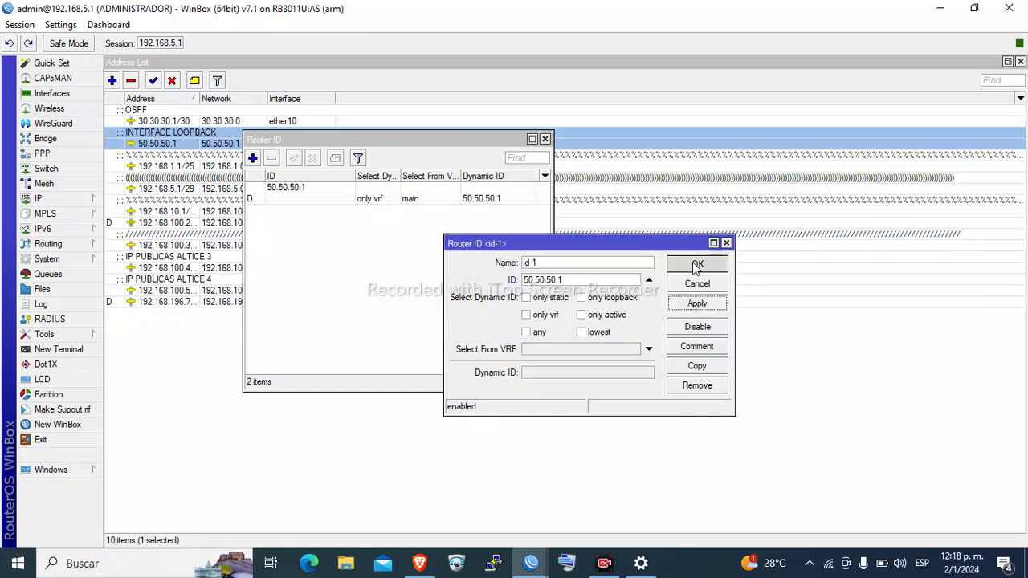
click(545, 138)
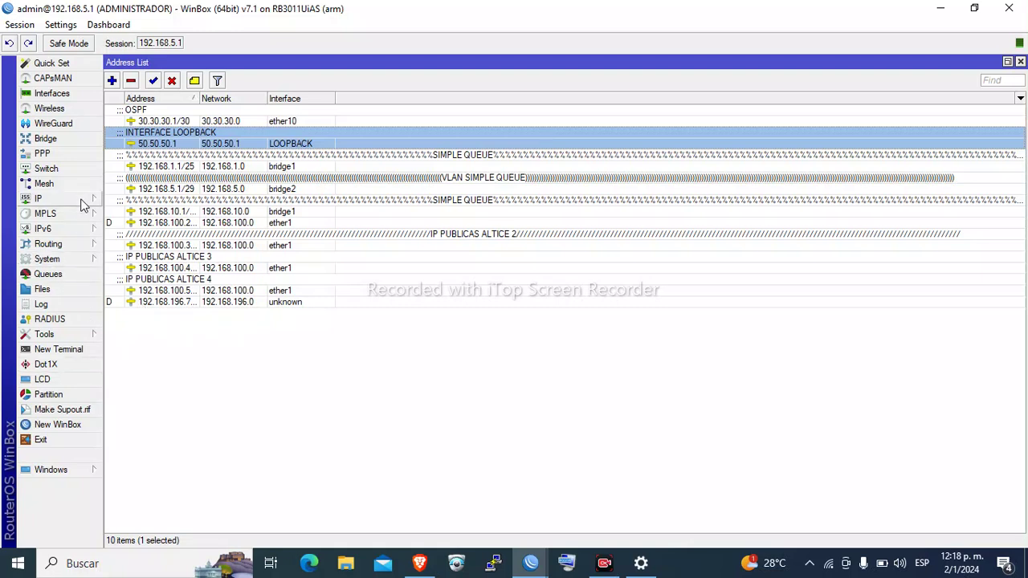
Create an OSPF version 2 instance that uses id-1 as its router ID
click(95, 246)
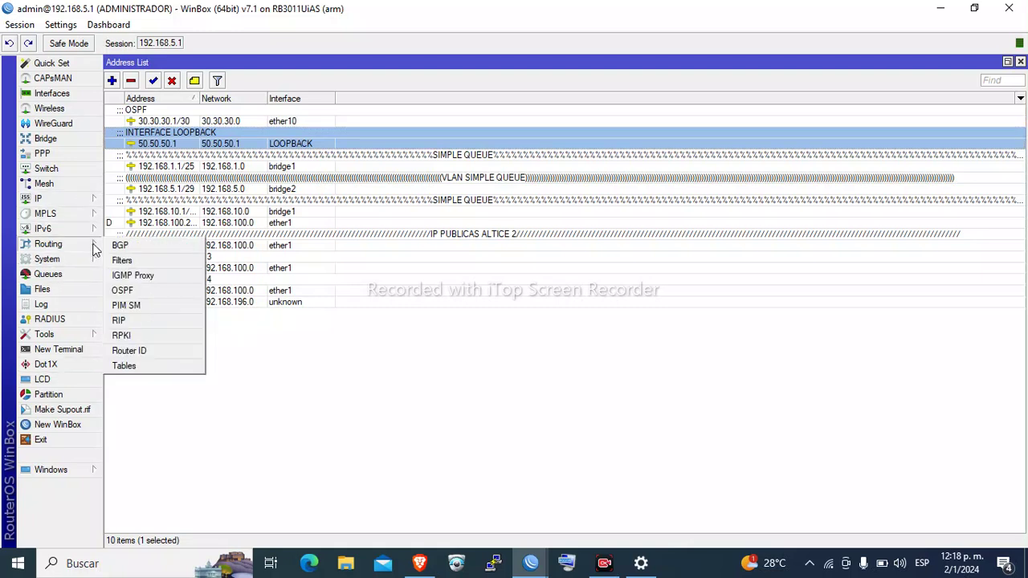
click(152, 293)
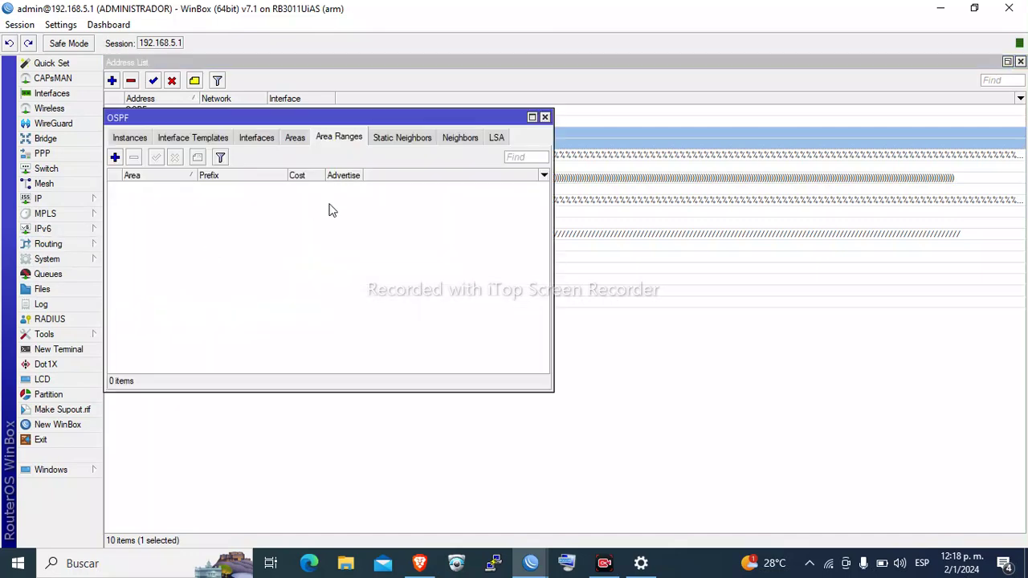
click(122, 135)
click(115, 158)
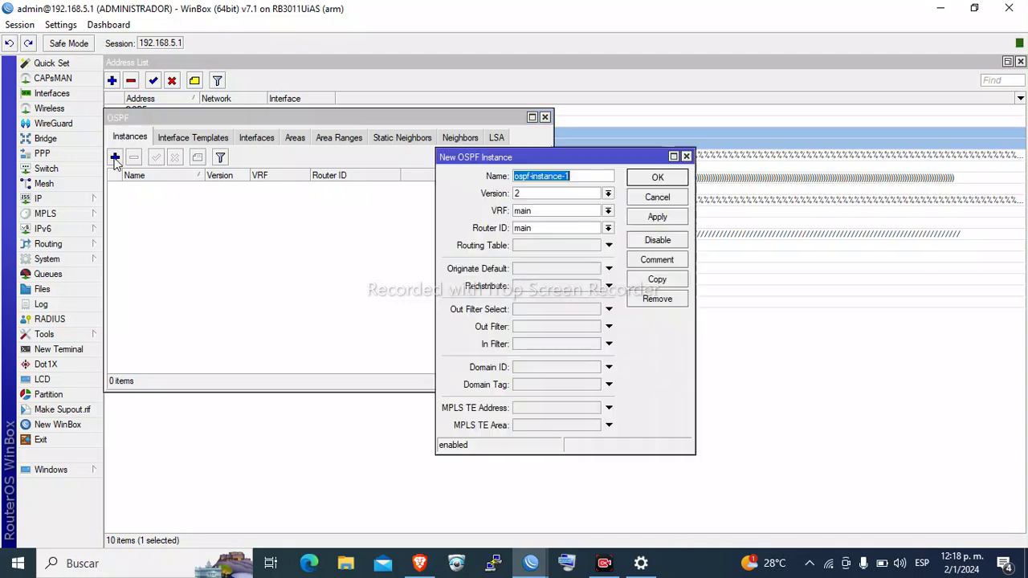
click(535, 227)
click(608, 228)
click(590, 240)
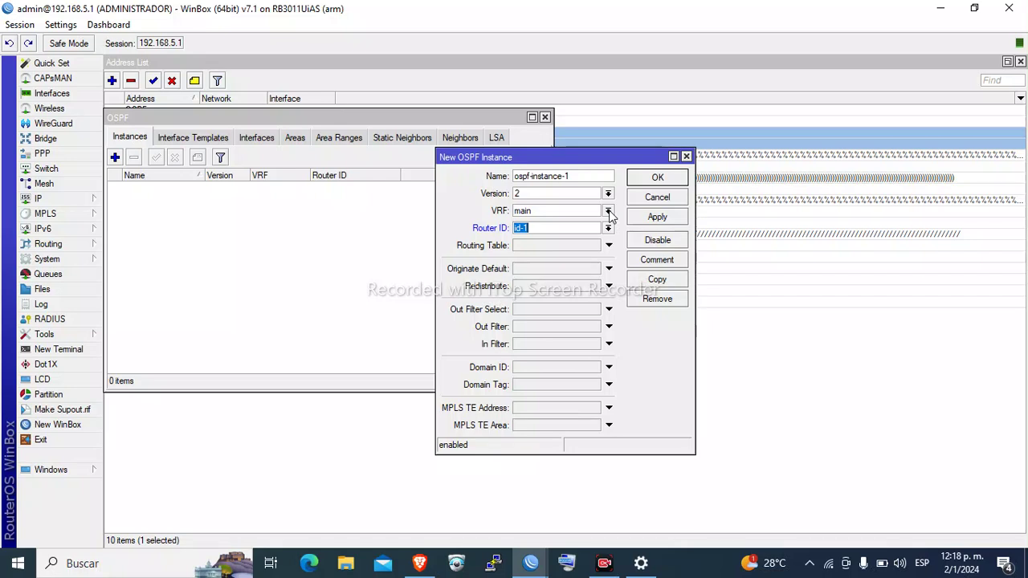
click(657, 219)
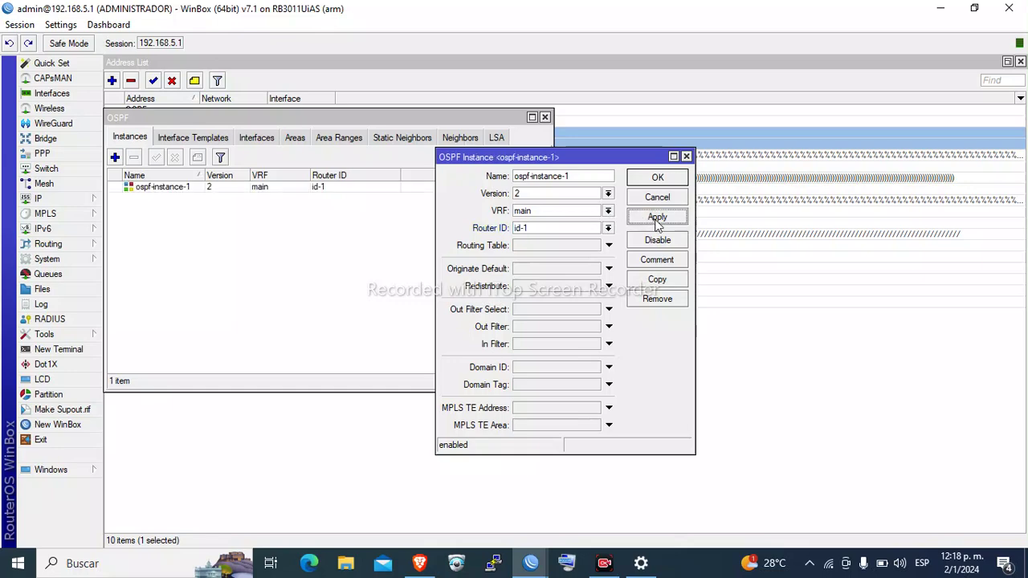
Set the OSPF instance's routing table to main and close its settings
click(559, 248)
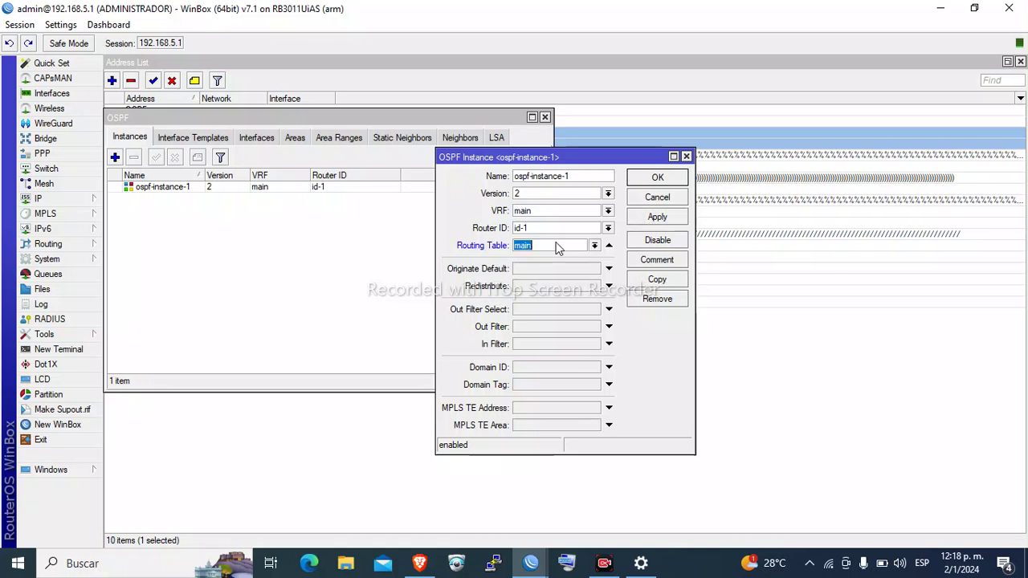
click(658, 222)
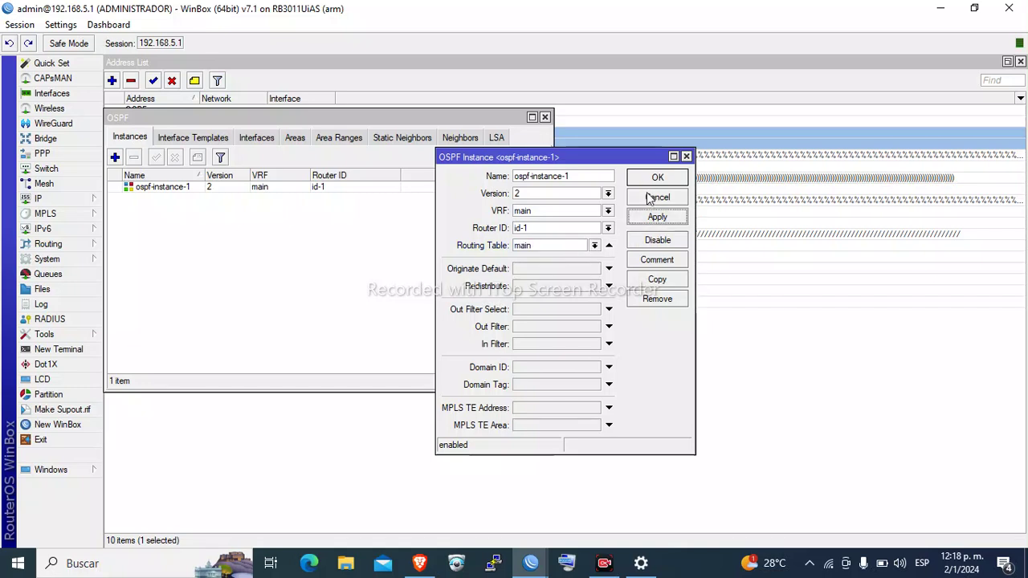
click(650, 180)
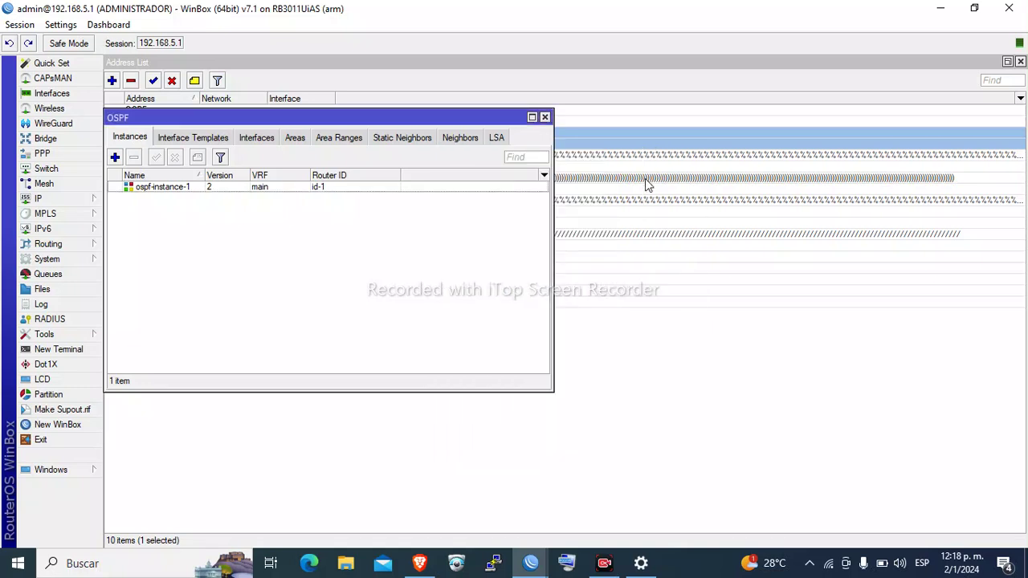
click(193, 139)
click(114, 159)
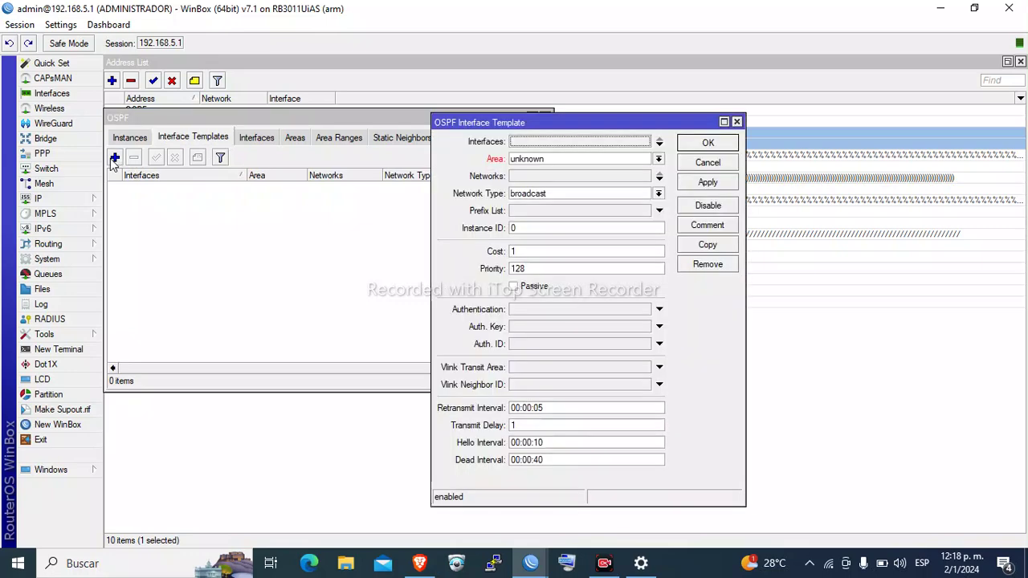
click(562, 141)
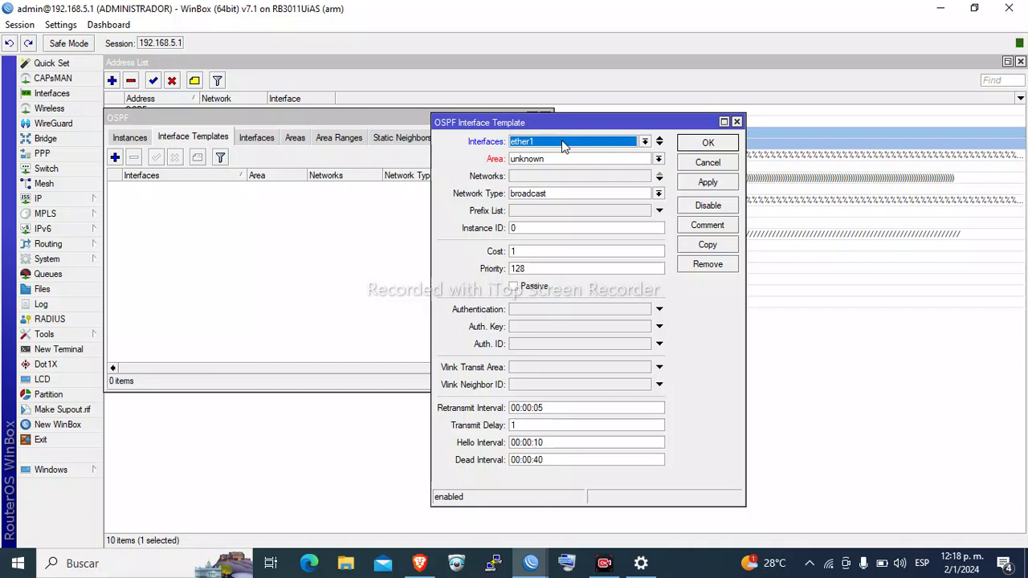
click(562, 142)
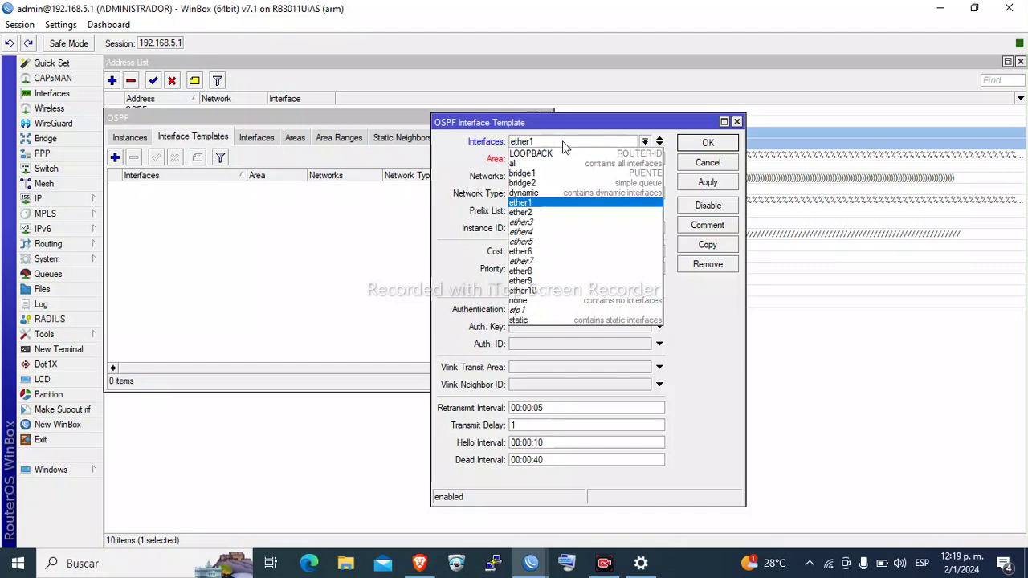
click(550, 290)
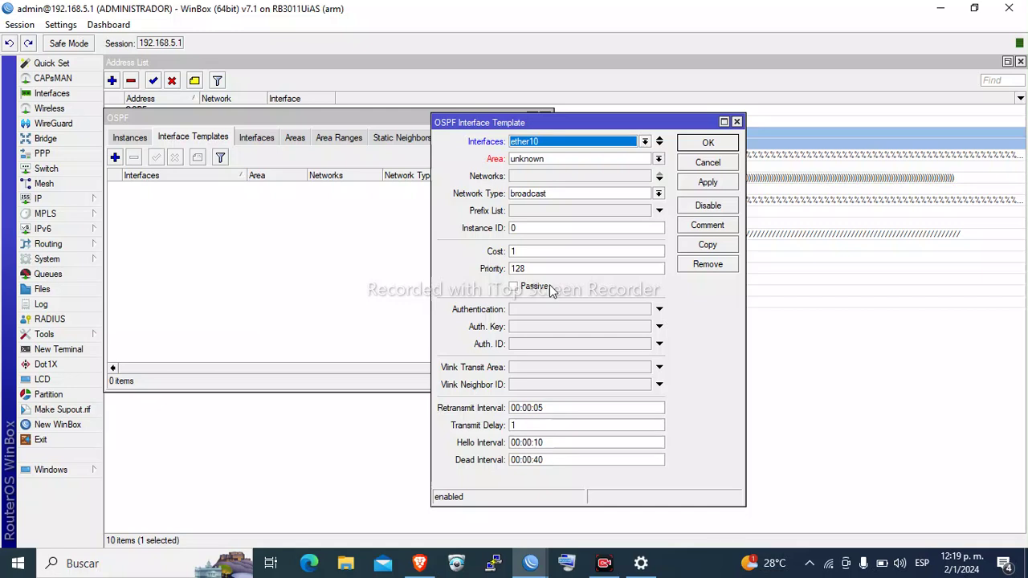
double_click(589, 158)
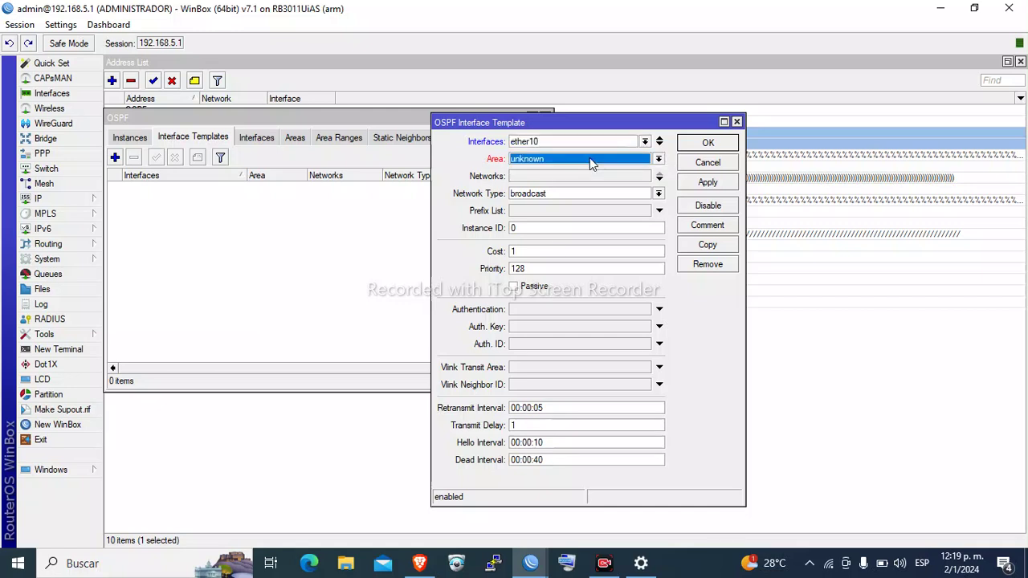
click(709, 164)
Create an OSPF area named AREA-1 on the instance ospf-instance-1
click(302, 138)
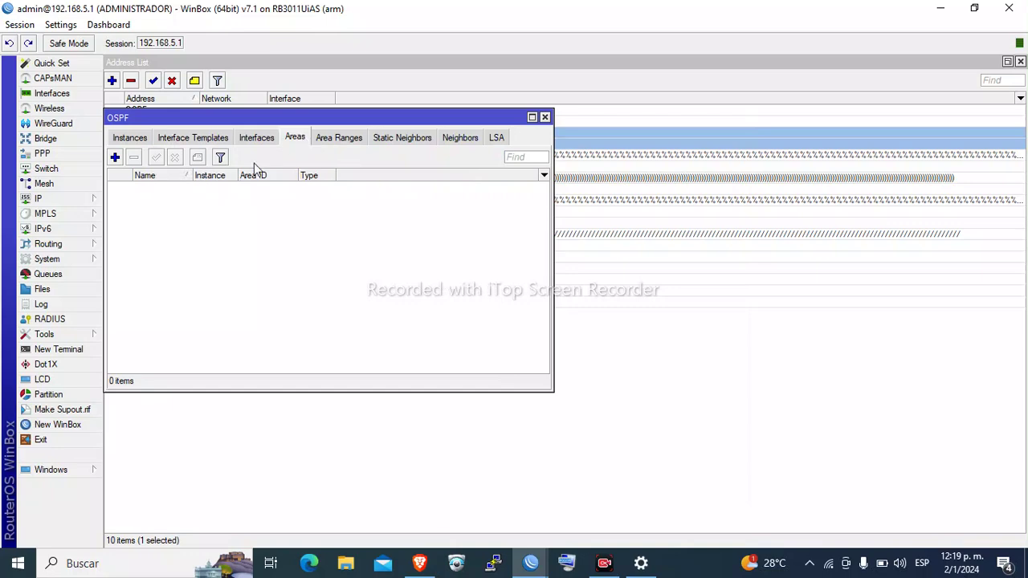
click(115, 158)
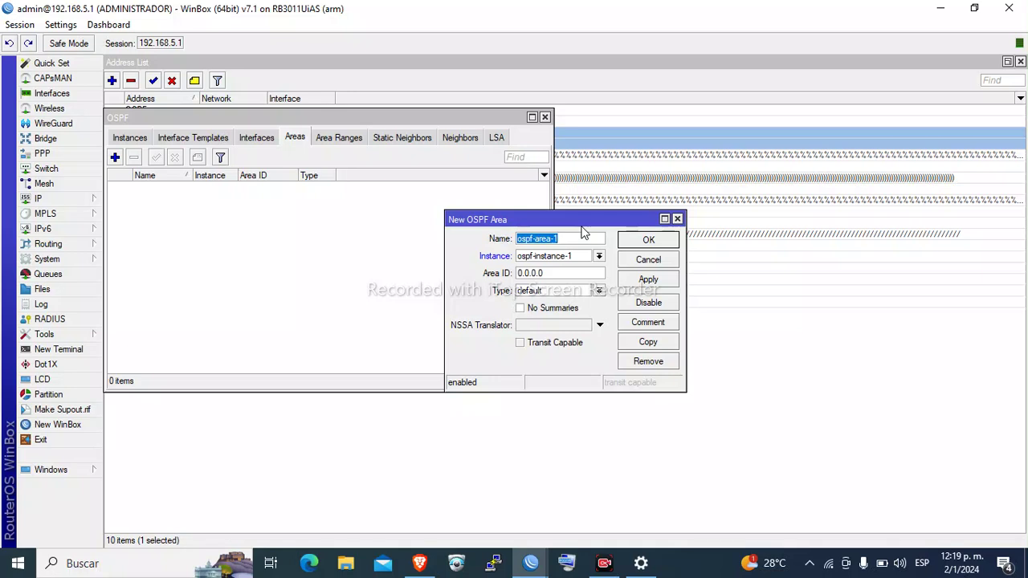
text(AREA-1)
click(600, 256)
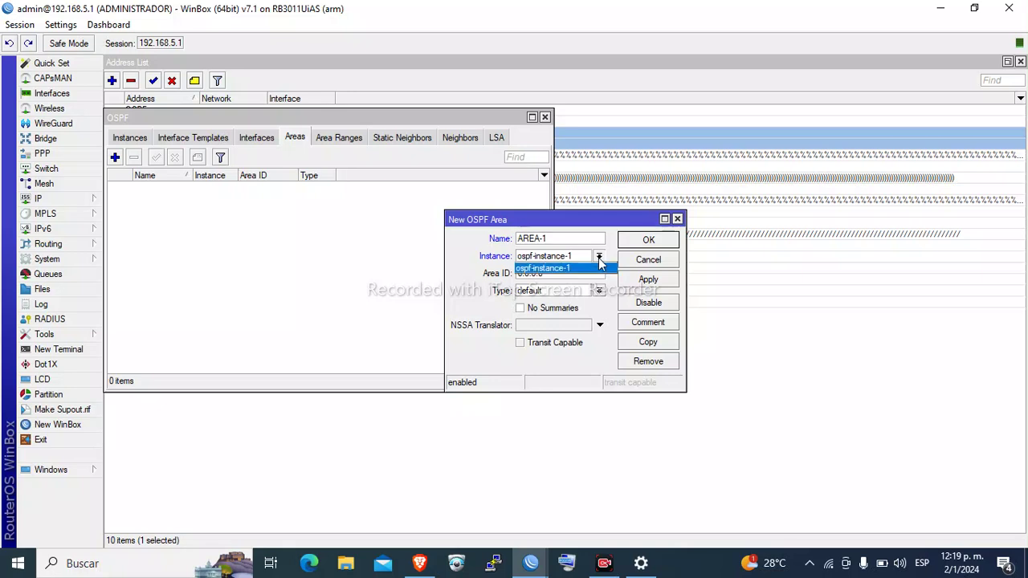
click(599, 265)
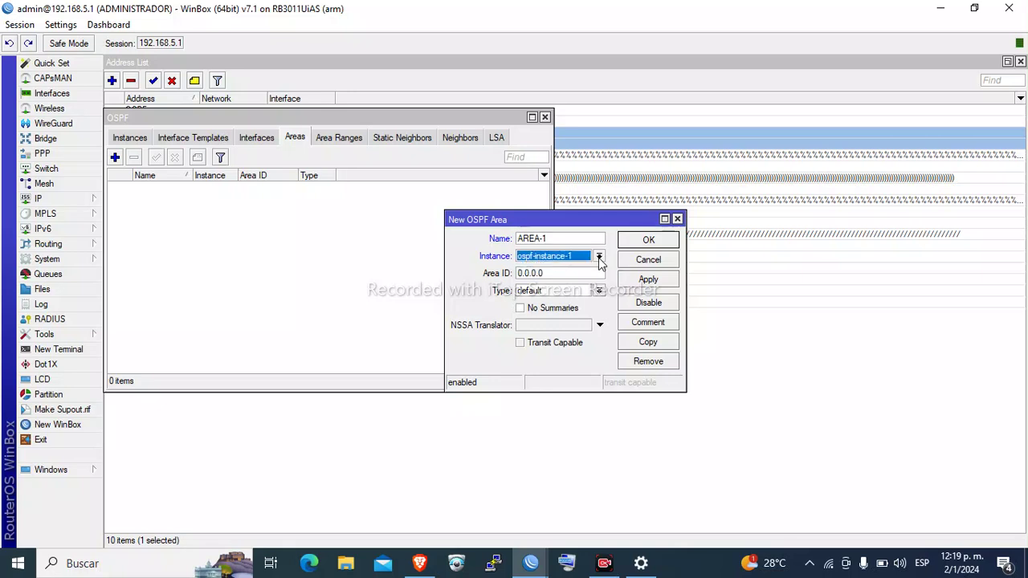
click(642, 281)
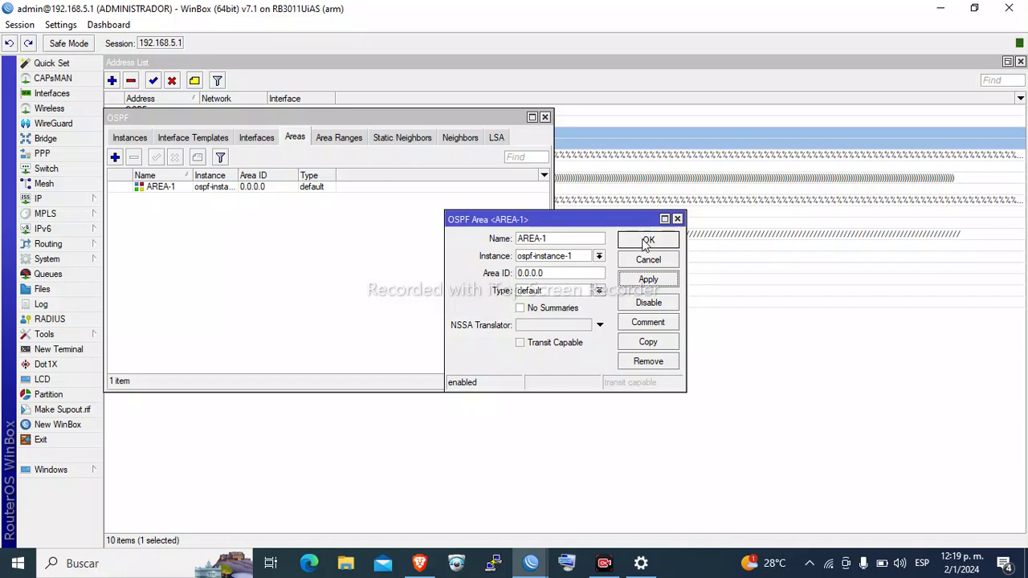
click(648, 241)
Add an OSPF interface template for ether10 in AREA-1 with the broadcast network type
click(175, 141)
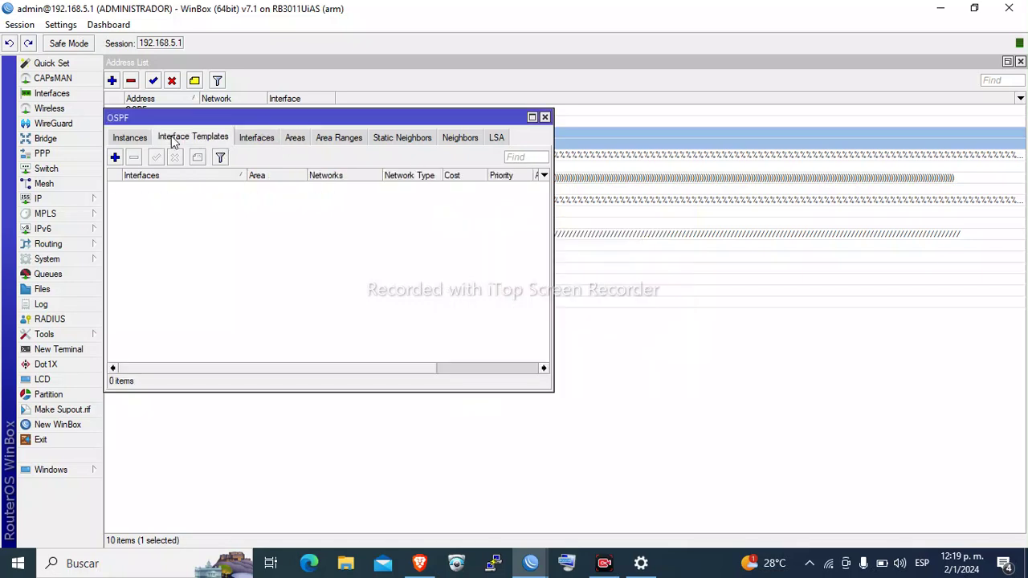
click(115, 157)
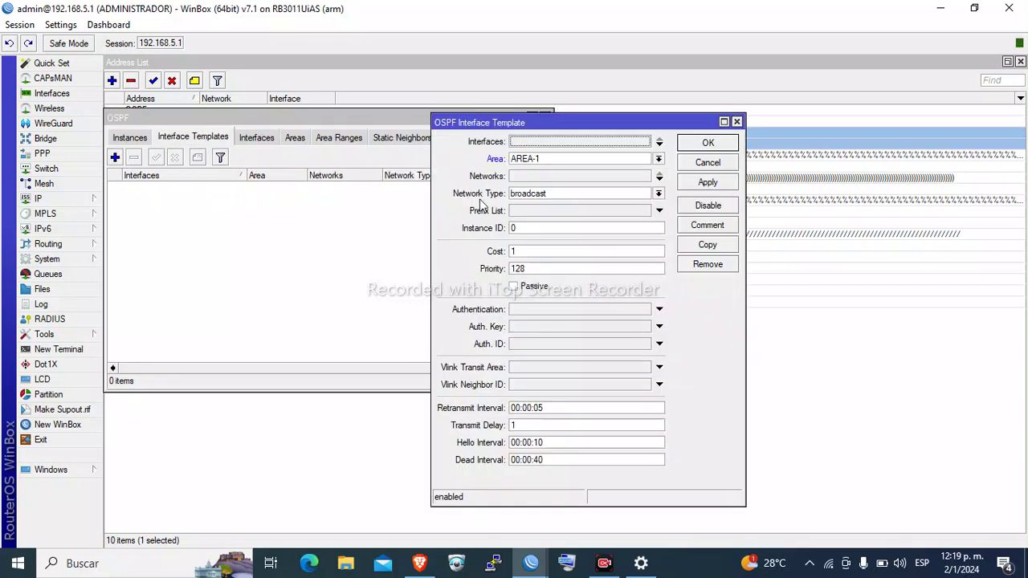
click(560, 142)
click(644, 142)
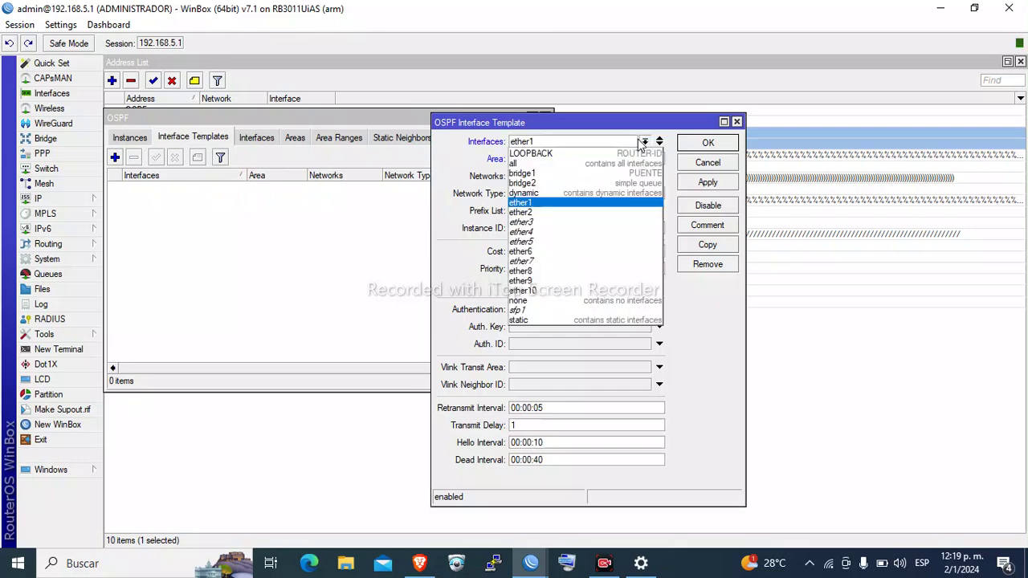
click(575, 289)
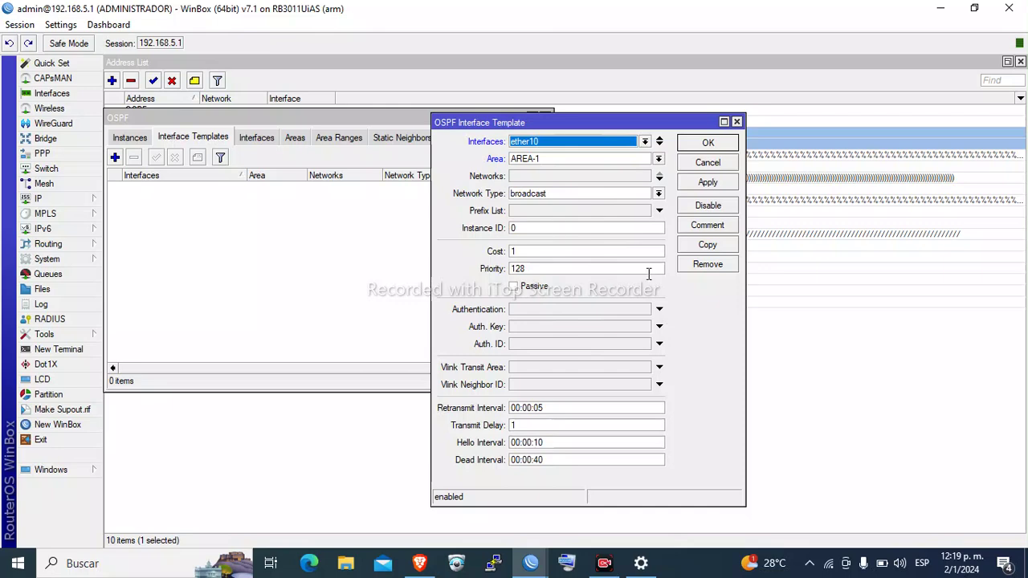
click(712, 184)
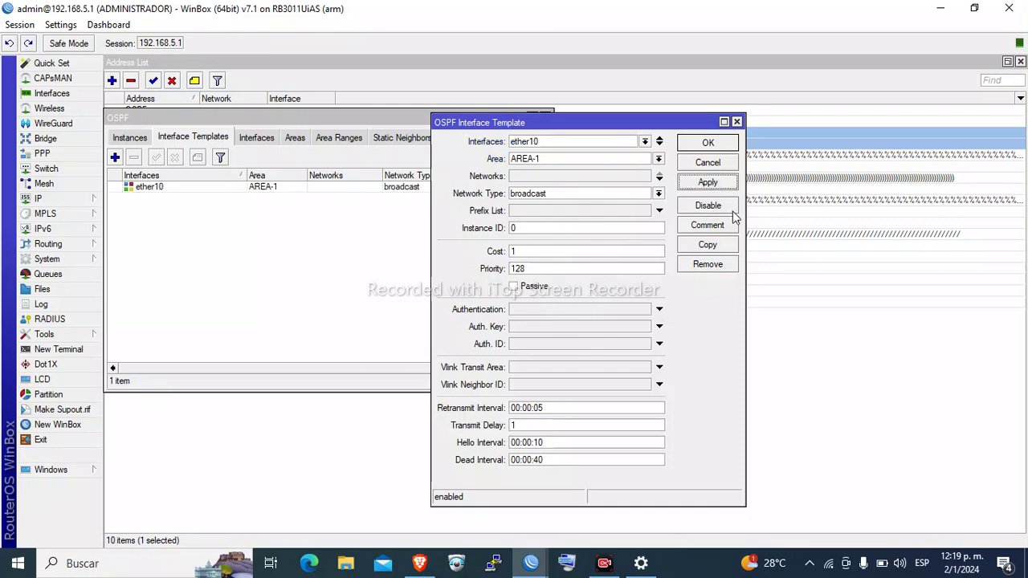
Copy the ether10 OSPF template into a passive one for bridge1 and bridge2 in AREA-1, and close both templates
click(710, 245)
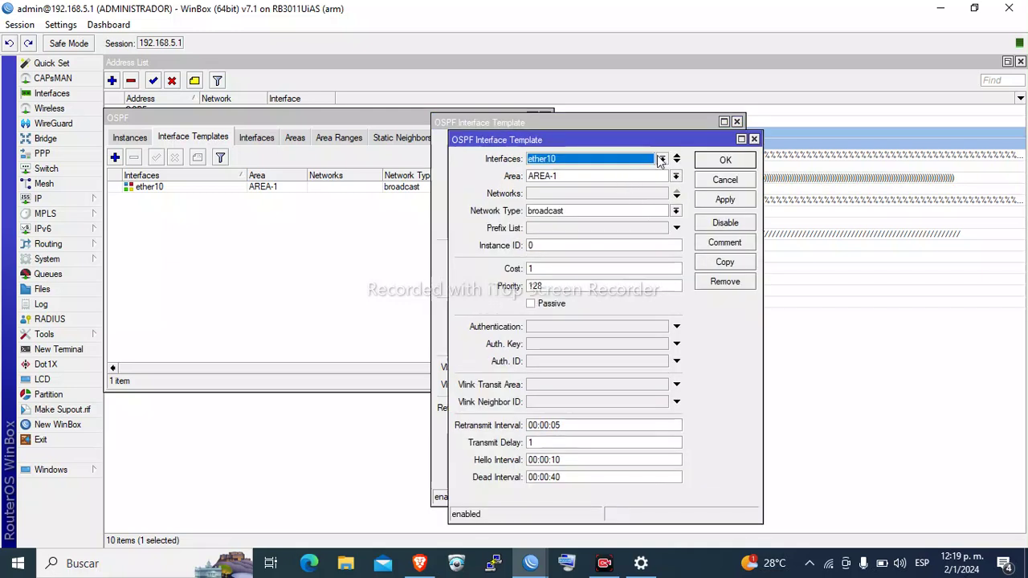
click(661, 159)
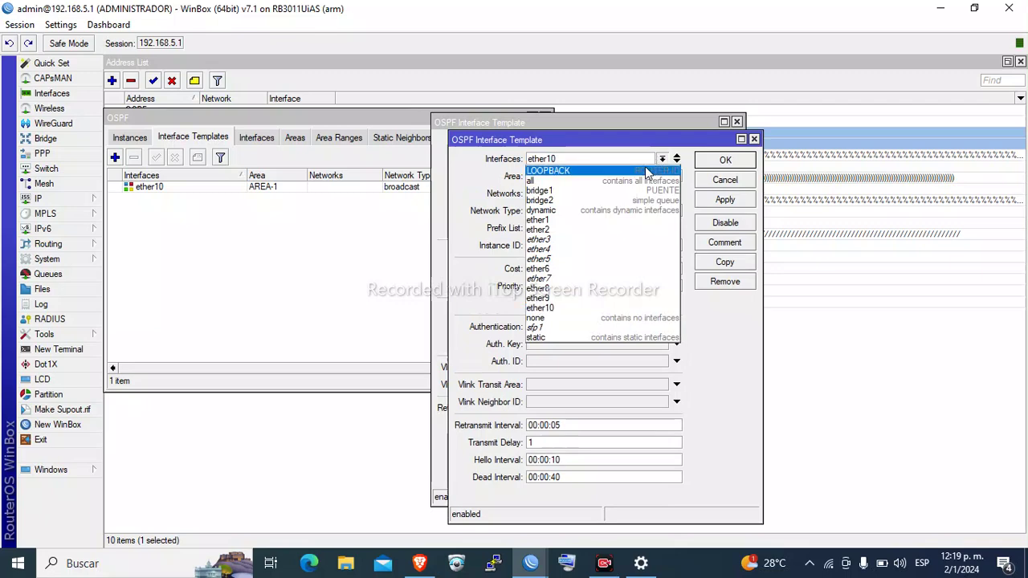
click(637, 192)
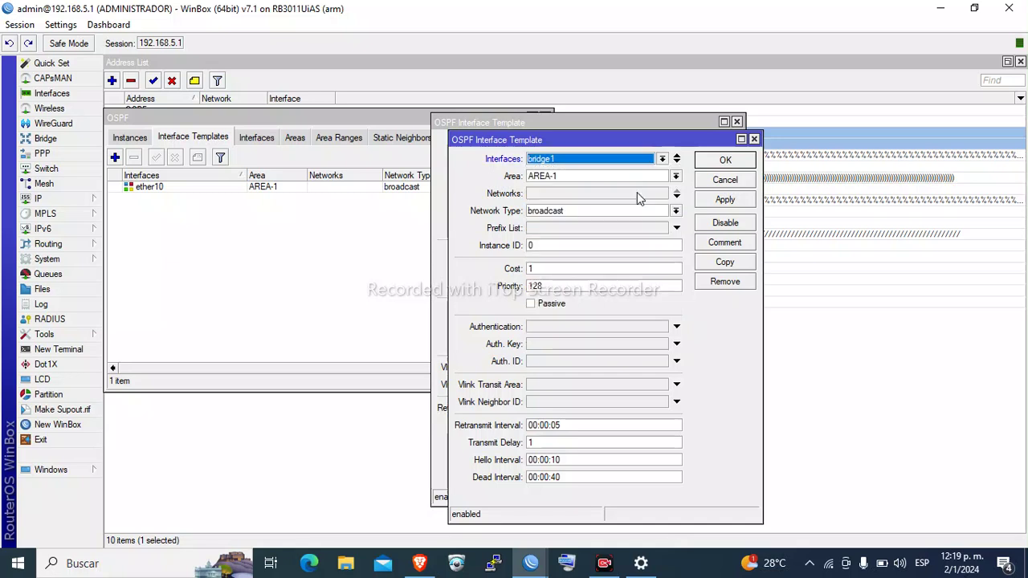
click(676, 164)
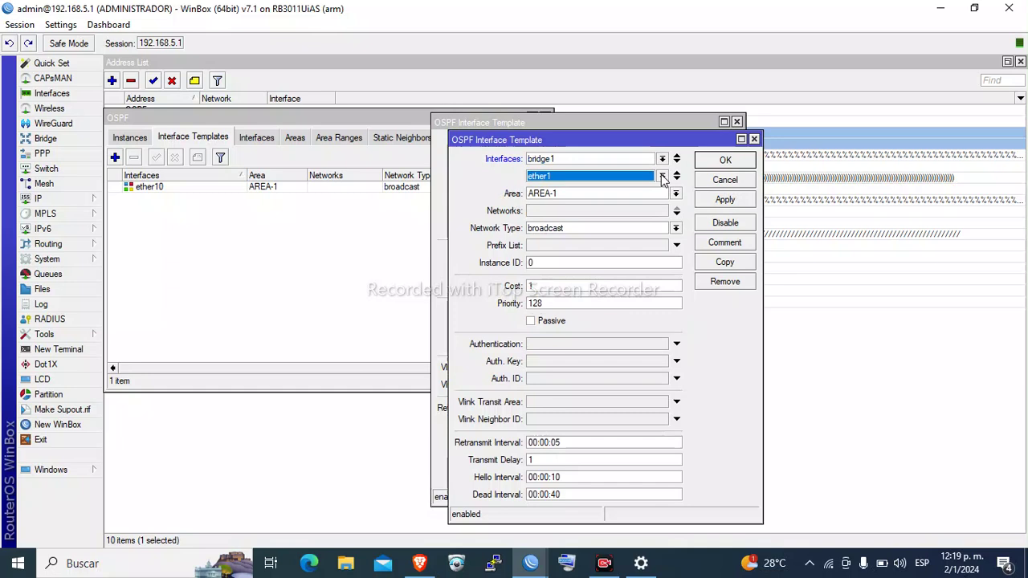
click(663, 176)
click(634, 218)
click(531, 322)
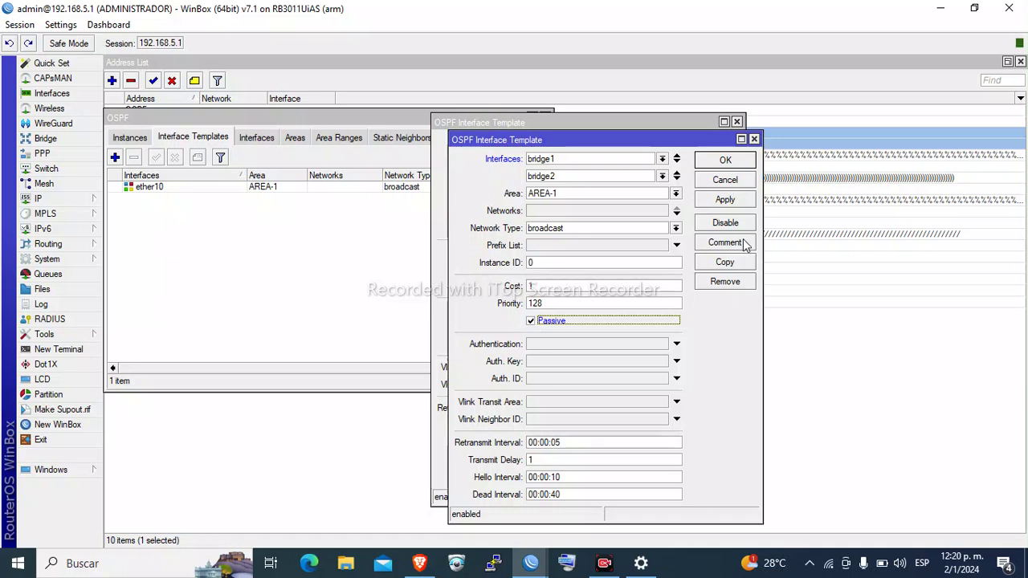
click(731, 200)
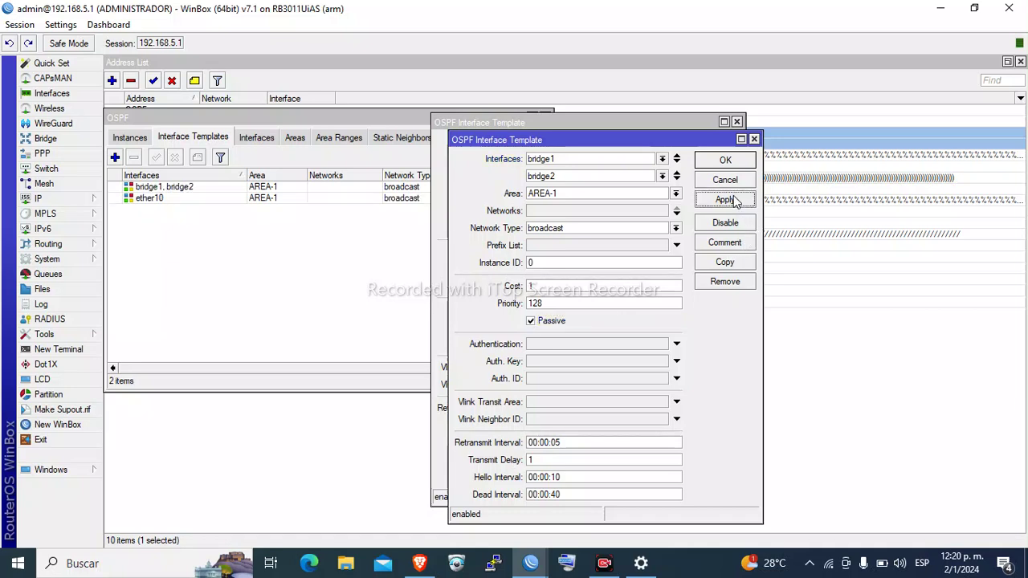
click(701, 160)
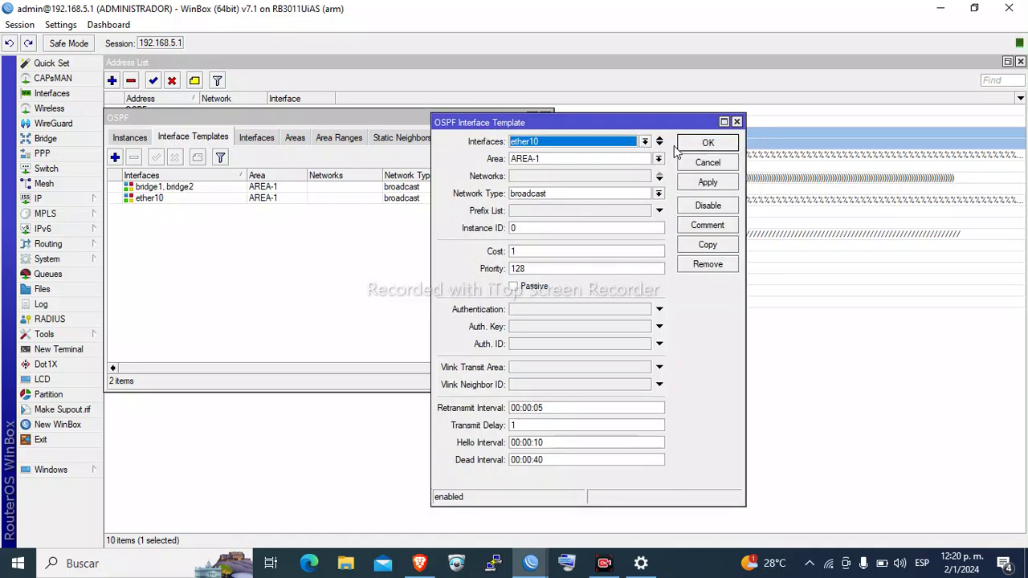
click(691, 143)
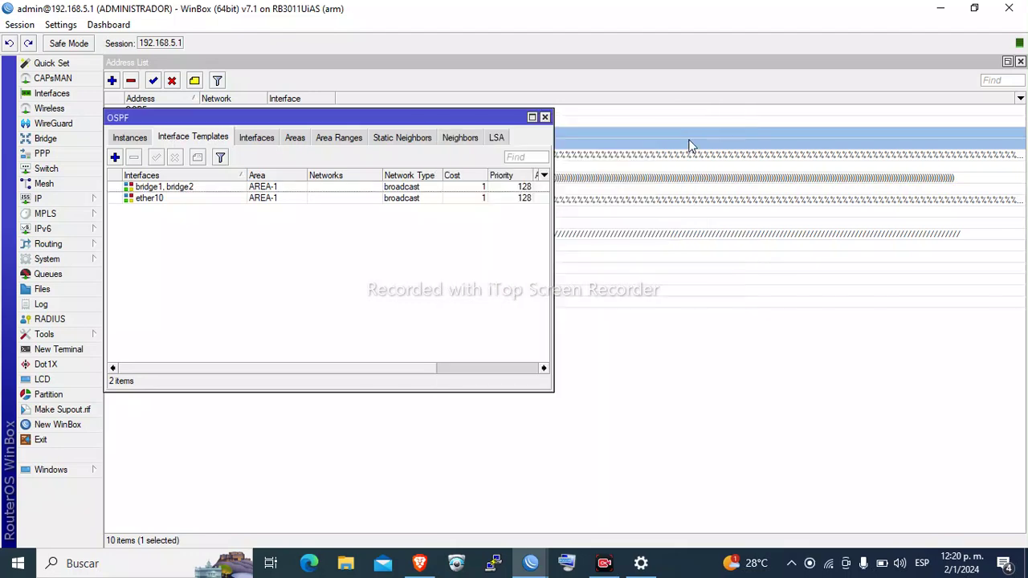
Examine the addresses and states of the ether10, bridge1 and bridge2 entries in the OSPF interface list
click(257, 137)
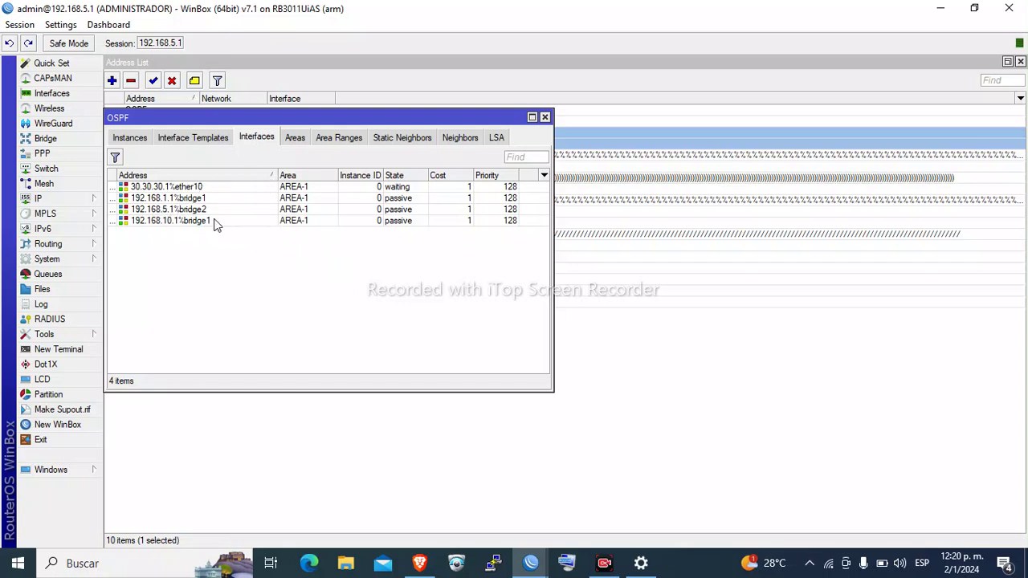
click(183, 200)
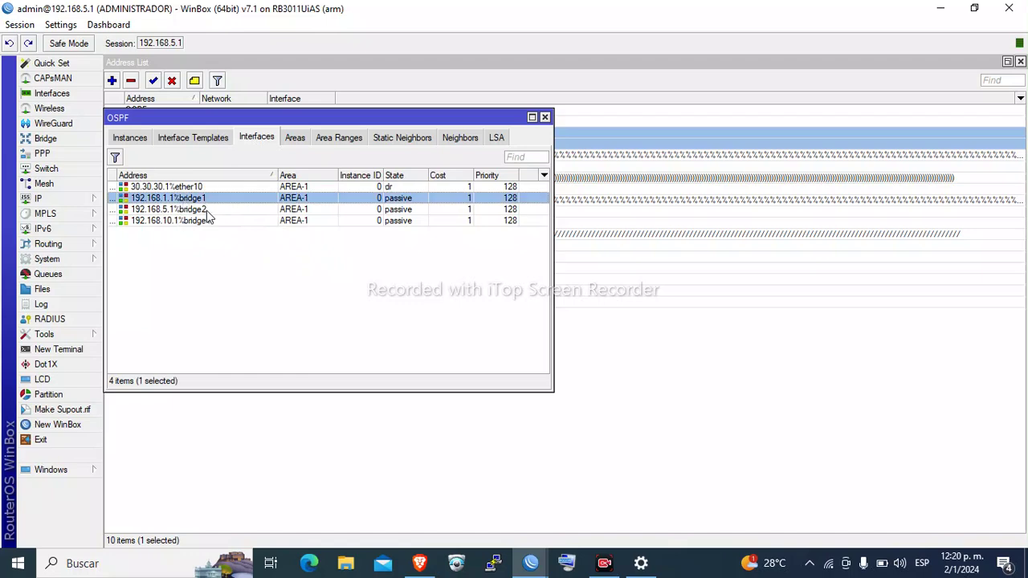
click(197, 210)
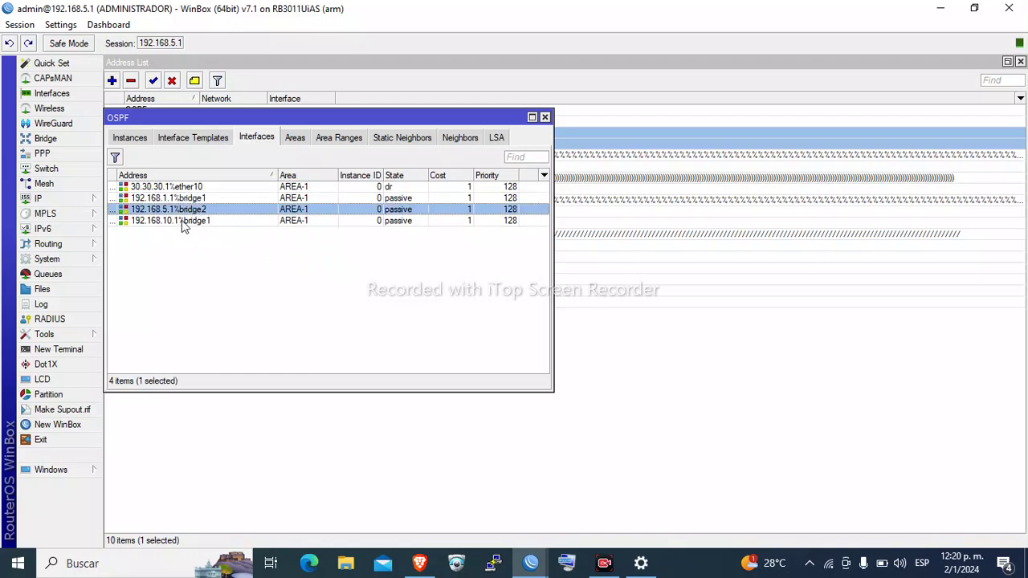
click(182, 220)
click(172, 209)
click(170, 200)
click(166, 211)
click(169, 220)
click(183, 209)
click(184, 198)
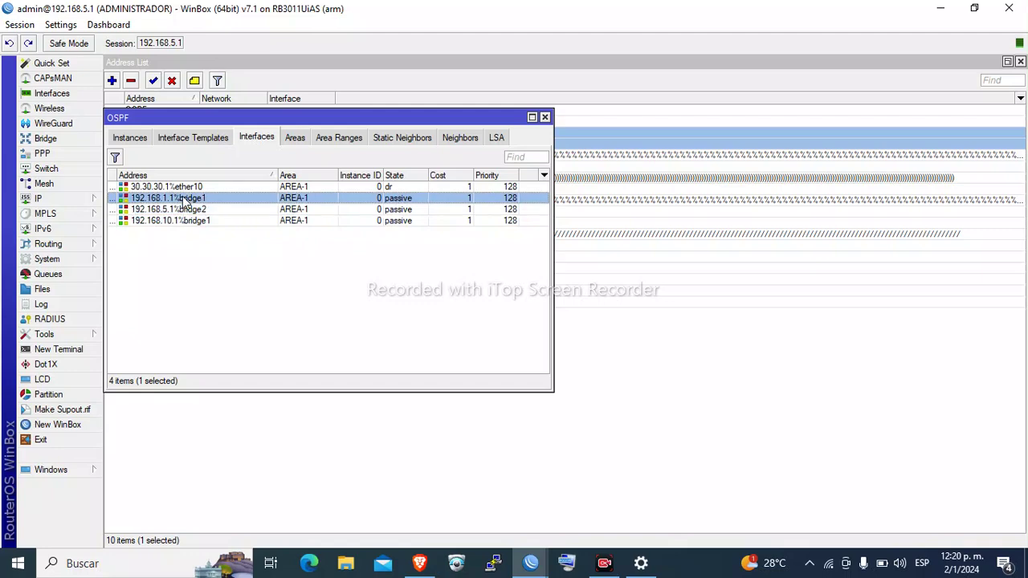
click(200, 187)
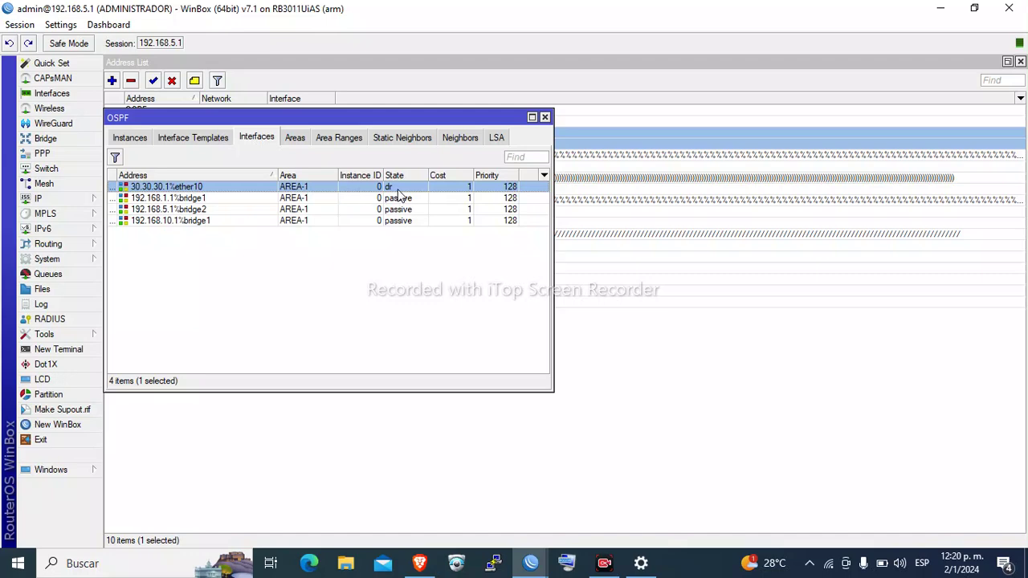
Review the OSPF neighbor and instance lists, and check the ether10 entry in the address list
click(459, 138)
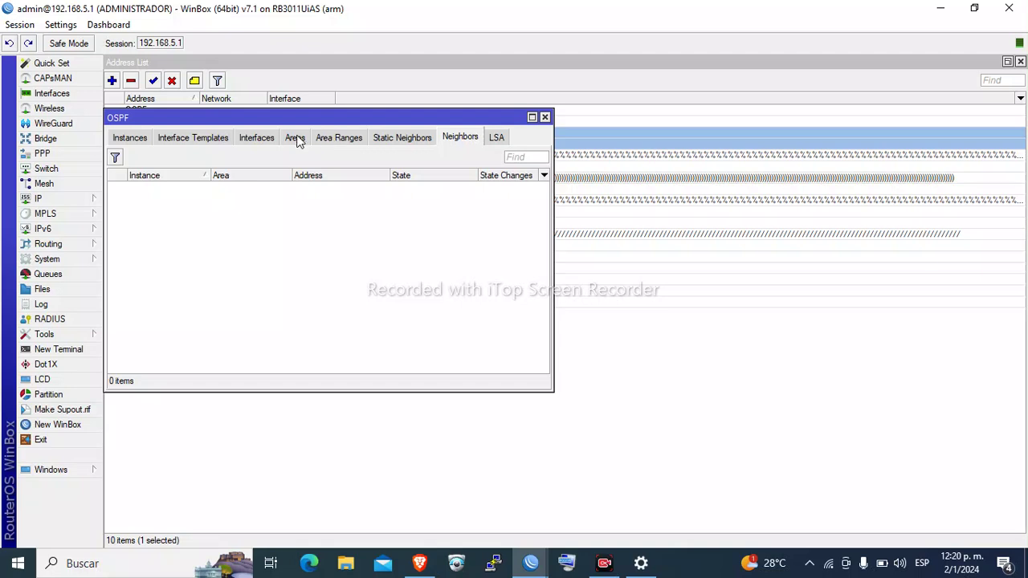
click(254, 139)
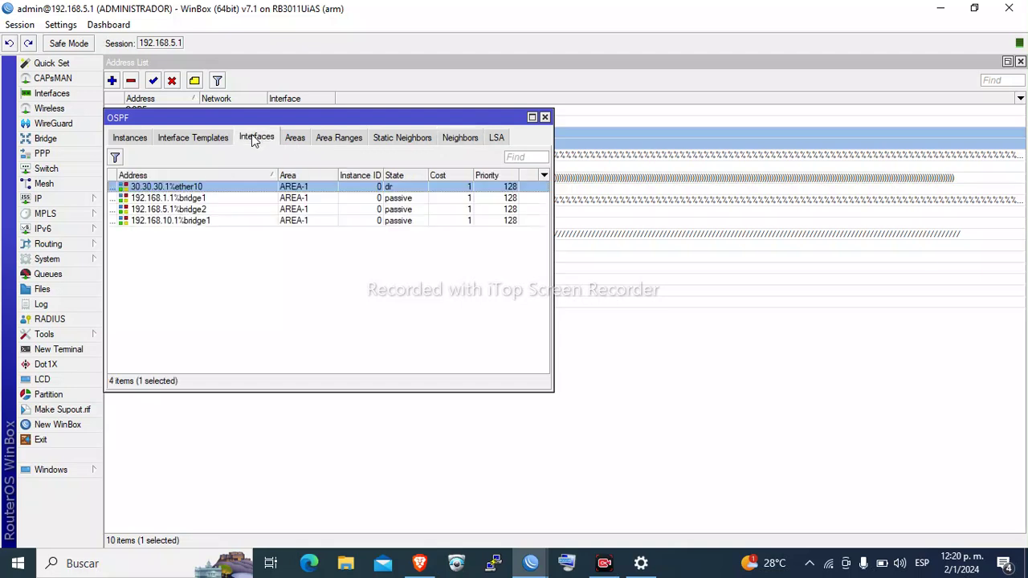
click(129, 138)
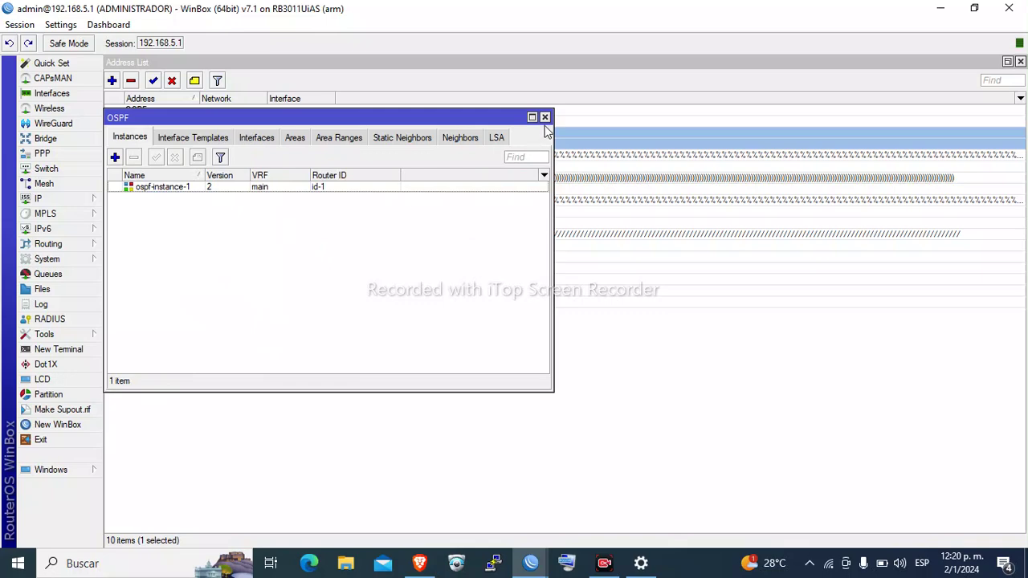
click(544, 118)
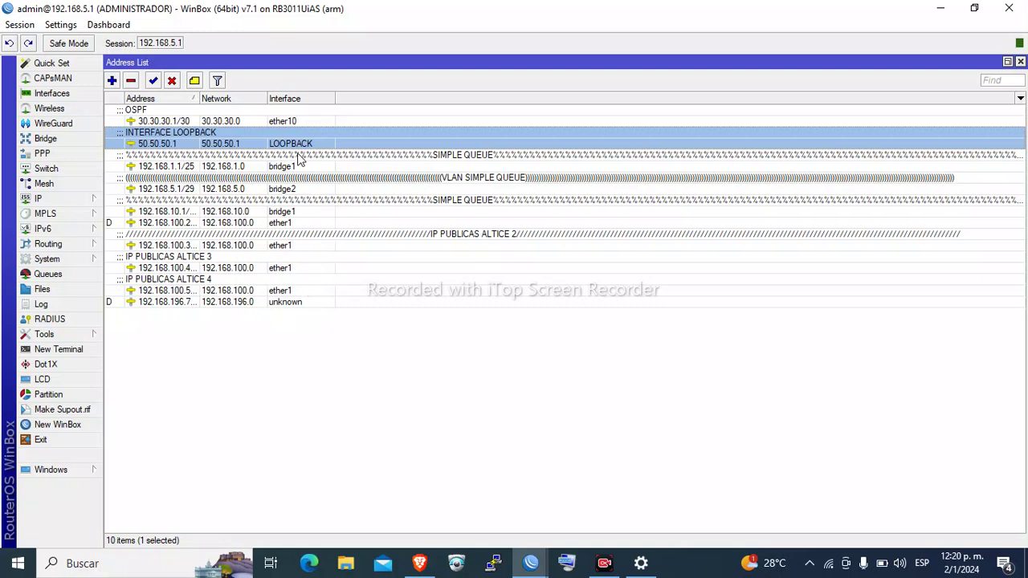
click(296, 121)
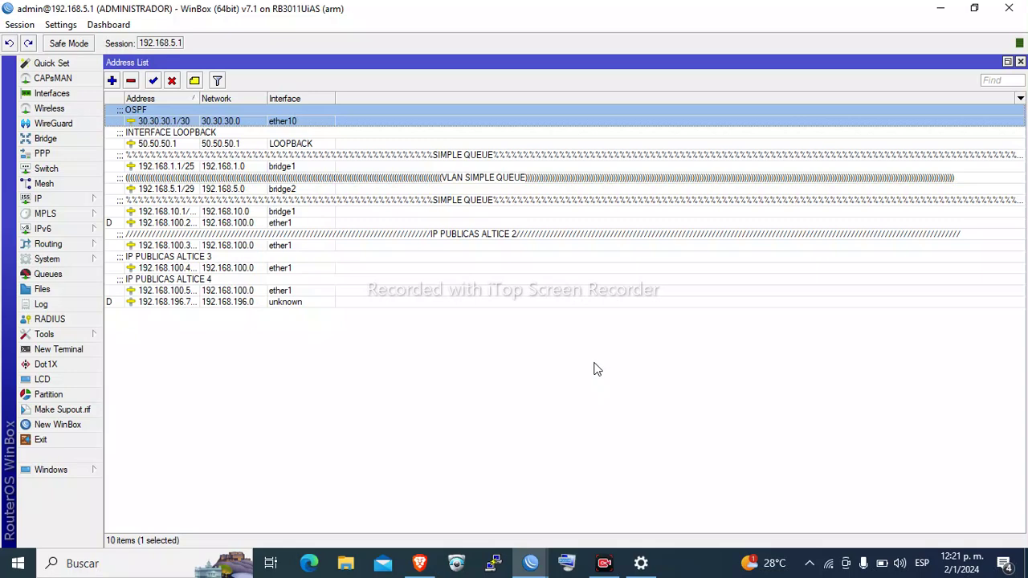
Switch to the WinBox login window and connect to the RB750Gr3 neighbor as admin with an empty password
mouse_move(538, 565)
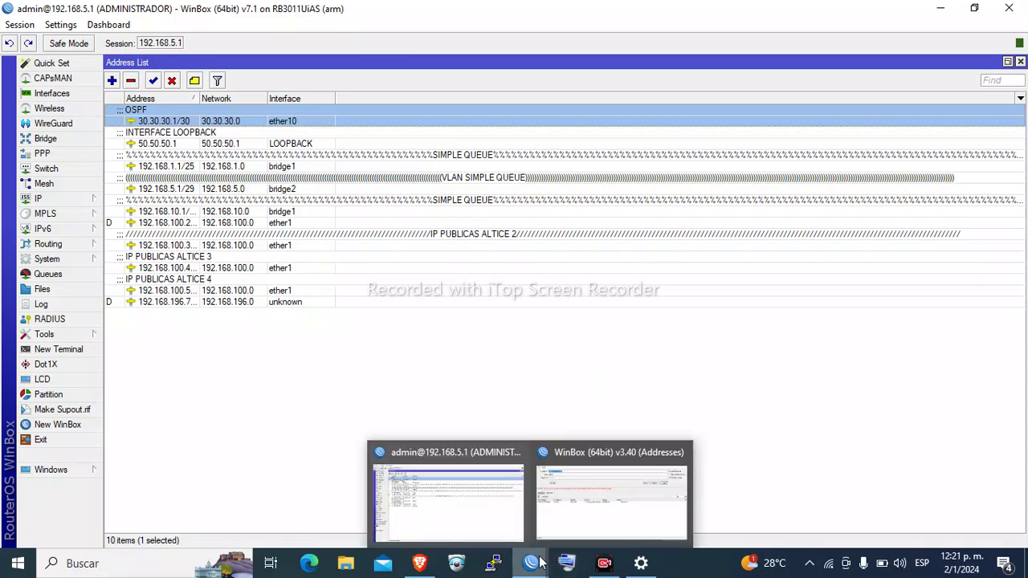
click(586, 502)
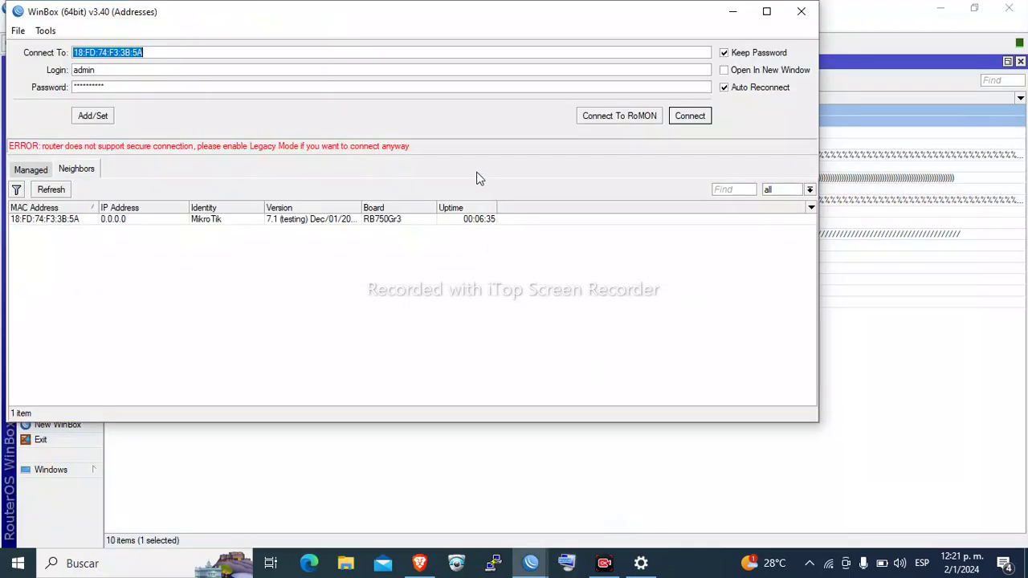
click(46, 220)
key(Tab)
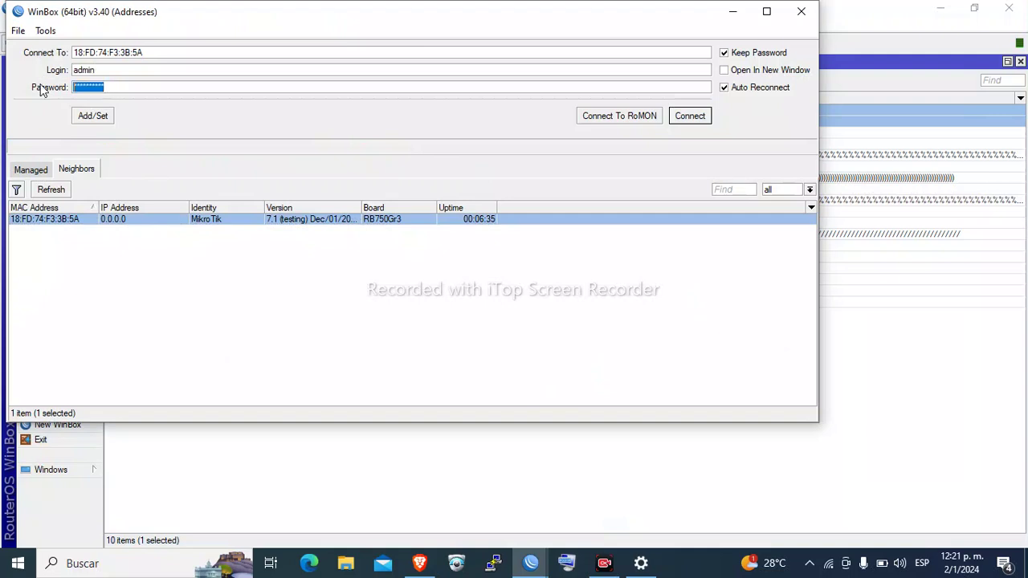
key(BackSpace)
click(691, 117)
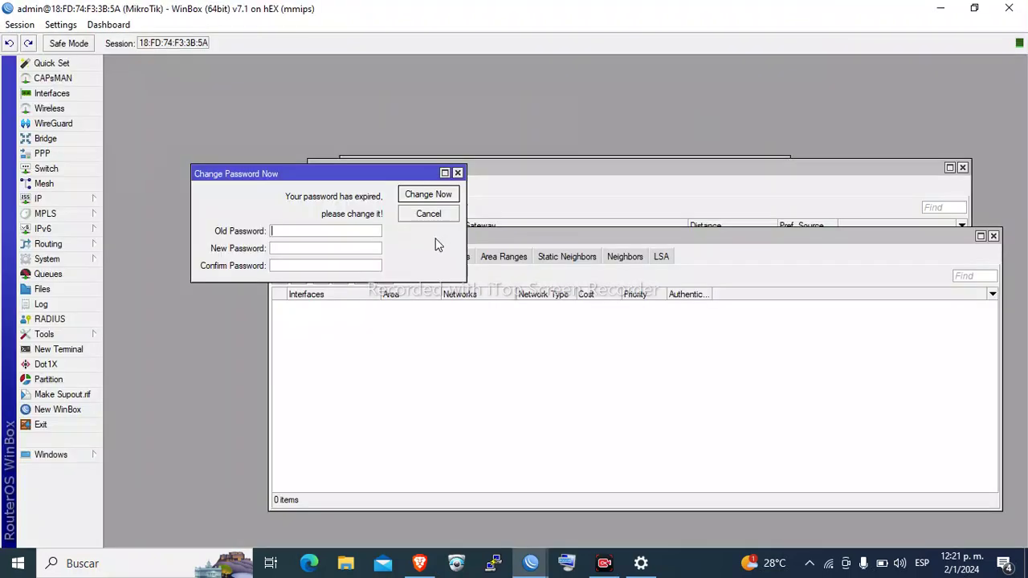
Replace the expired password by entering and confirming a new admin password, leaving the old password blank
click(307, 249)
text(**********)
click(289, 265)
text(*********)
click(421, 198)
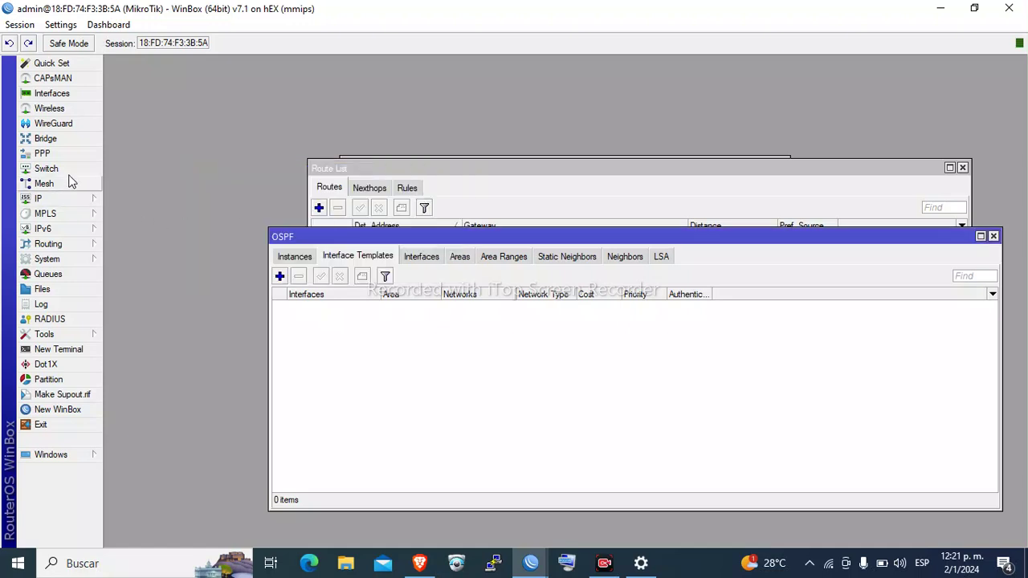
Start a new bridge interface and name it LOOPBACK
click(78, 138)
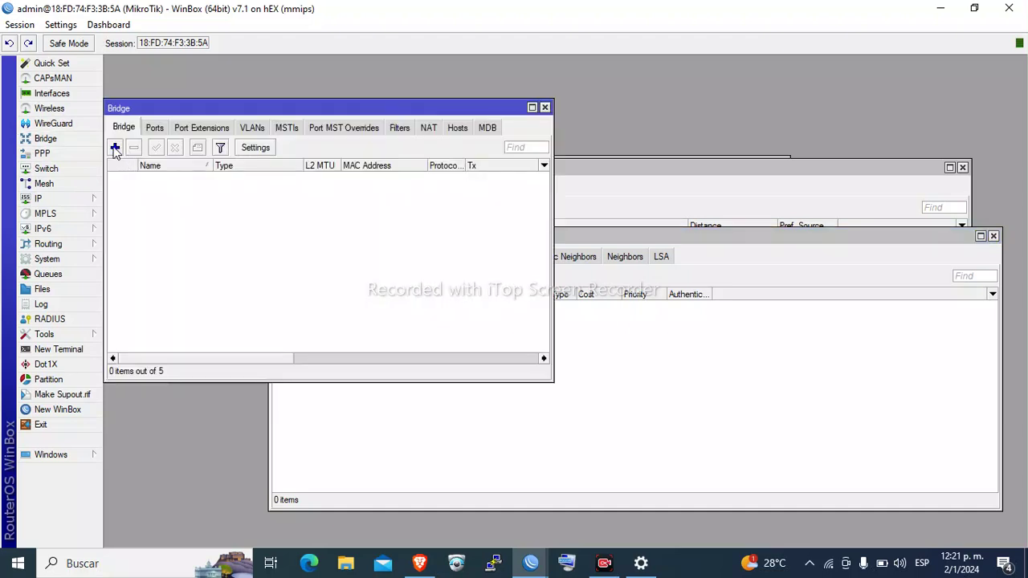
click(115, 148)
key(BackSpace)
text(loopback)
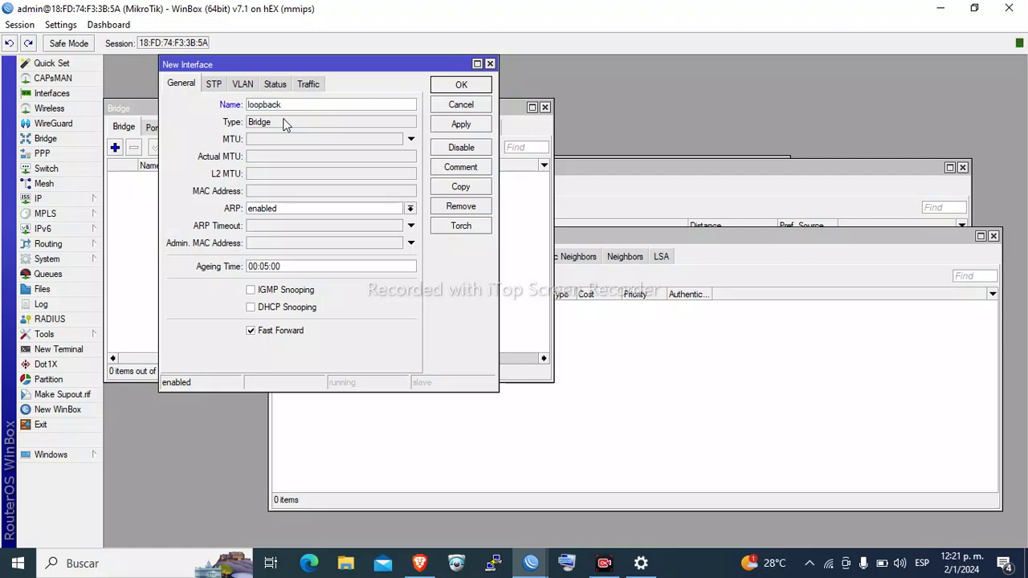
key(BackSpace)
key(BackSpace)
key(BackSpace)
key(BackSpace)
key(BackSpace)
key(BackSpace)
key(BackSpace)
text(LOOPBA)
Give the new LOOPBACK bridge the comment ROUTER-ID and apply its settings
click(455, 168)
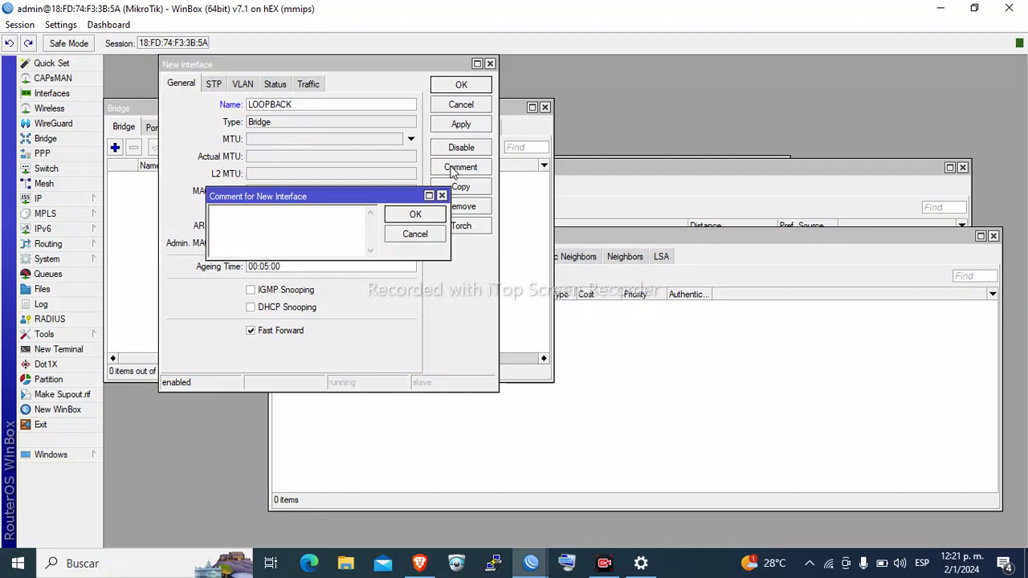
text(ROUTER-ID)
click(414, 213)
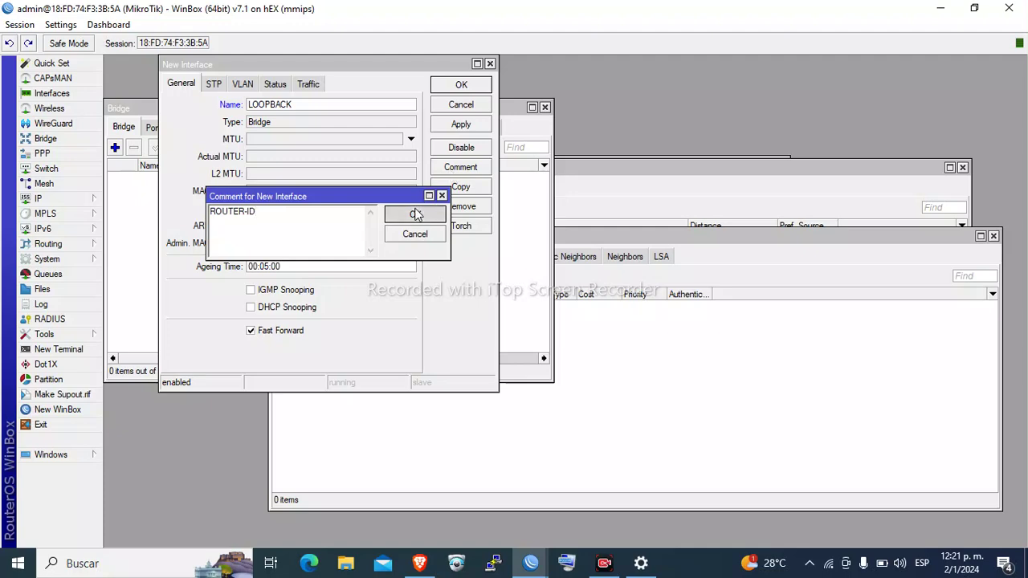
click(455, 126)
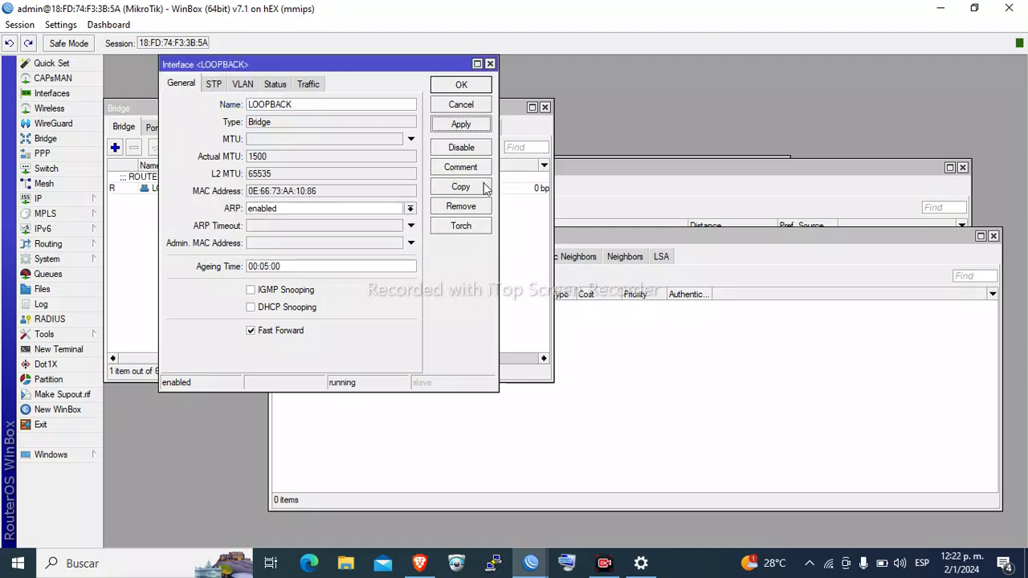
Create a bridge named PUENTE with the comment LAN from a copy of LOOPBACK, and close both bridge dialogs
click(456, 189)
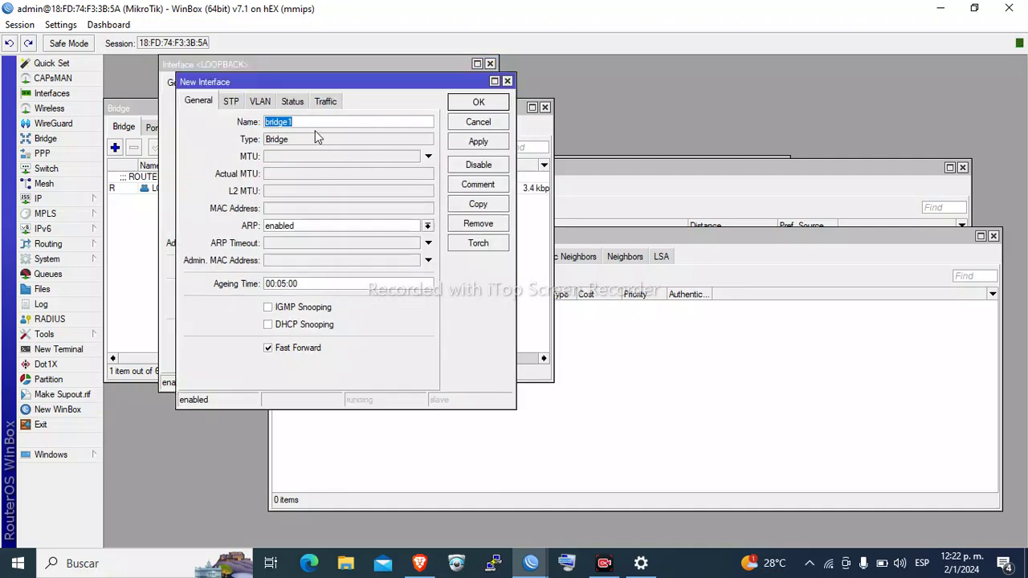
text(PUENTE)
click(465, 185)
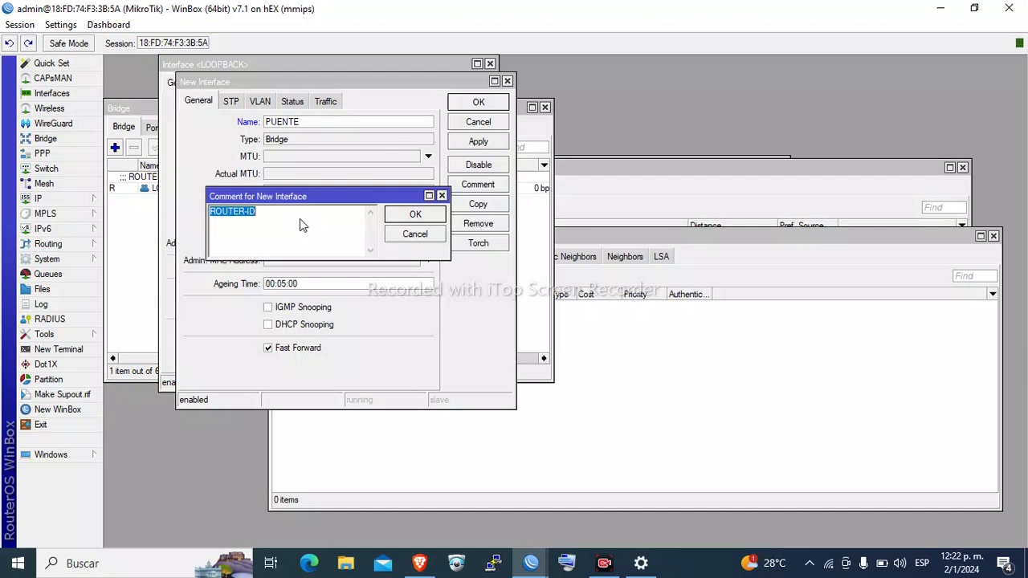
key(BackSpace)
text(LAN)
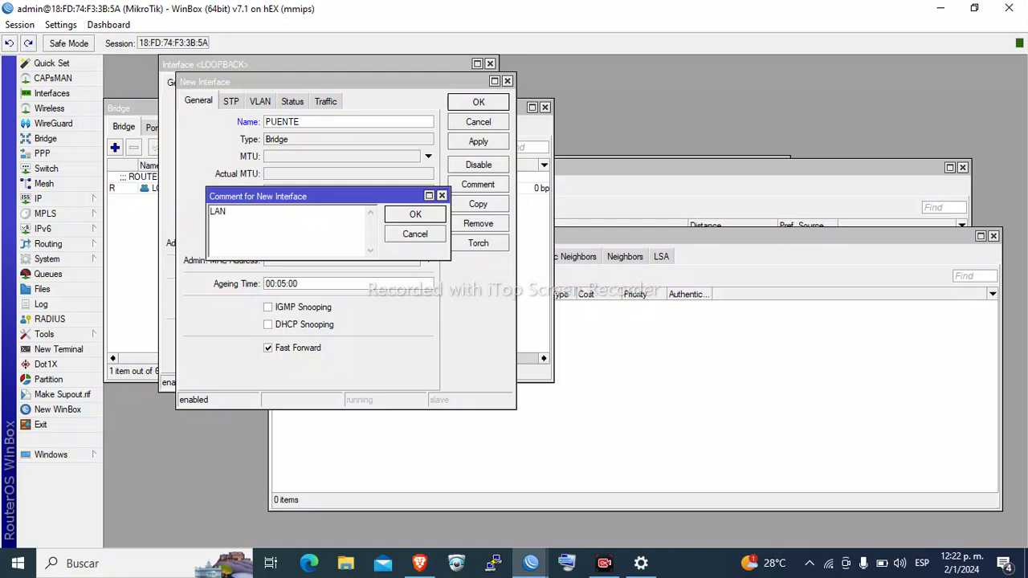
click(416, 215)
click(478, 142)
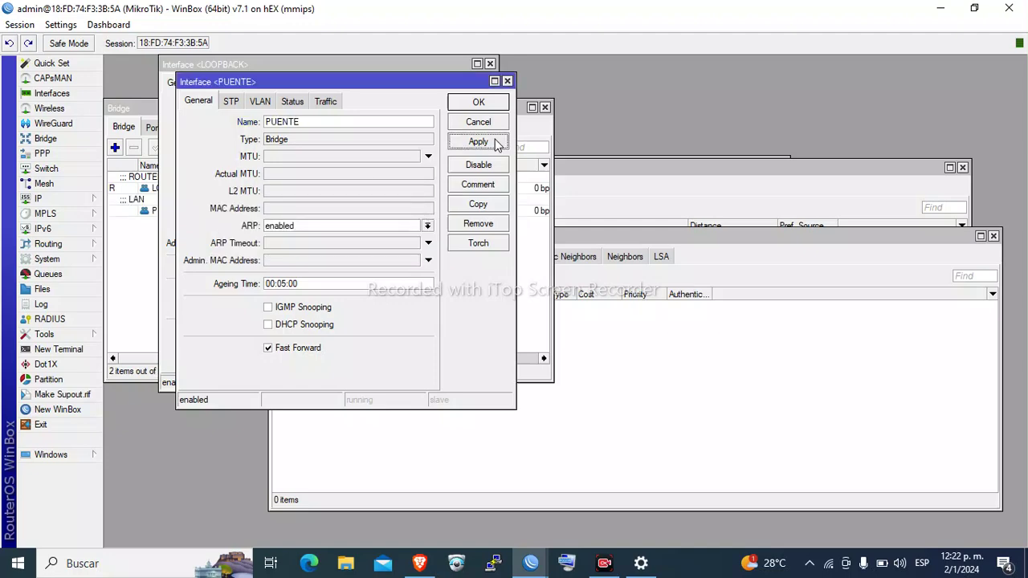
click(479, 102)
click(474, 90)
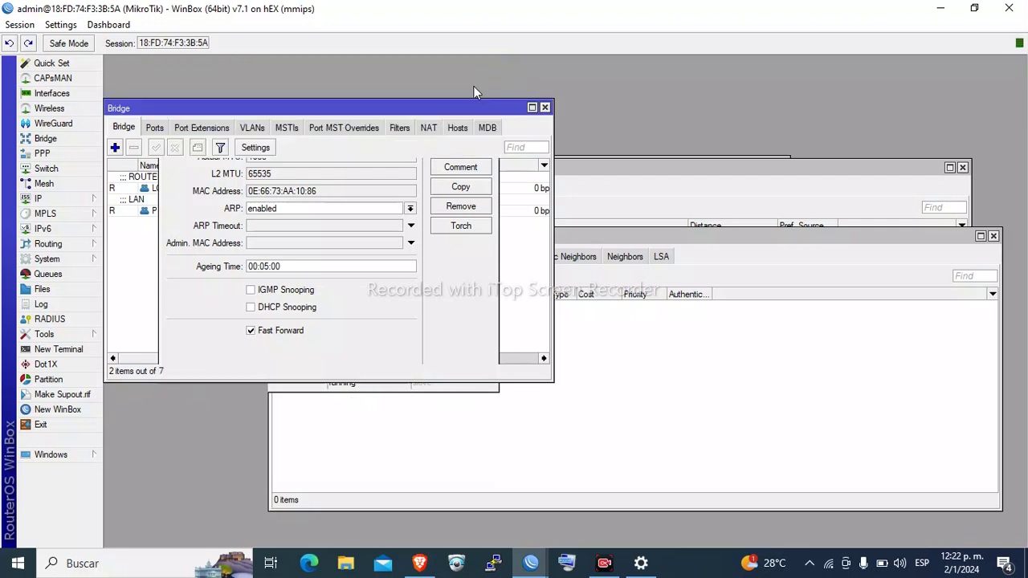
Add a bridge port that assigns interface ether2 to the PUENTE bridge and apply it
click(151, 129)
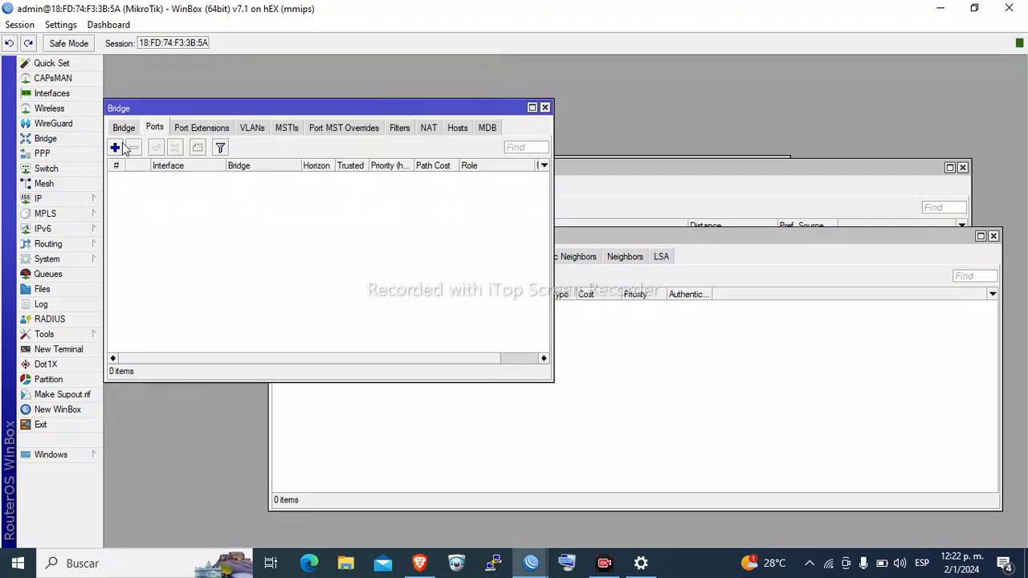
click(115, 147)
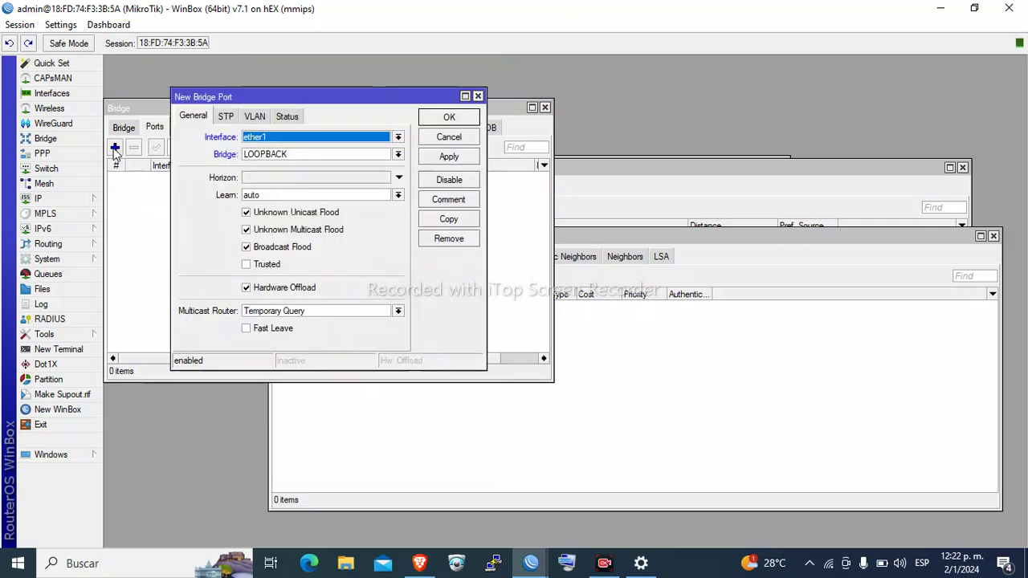
click(305, 138)
click(281, 180)
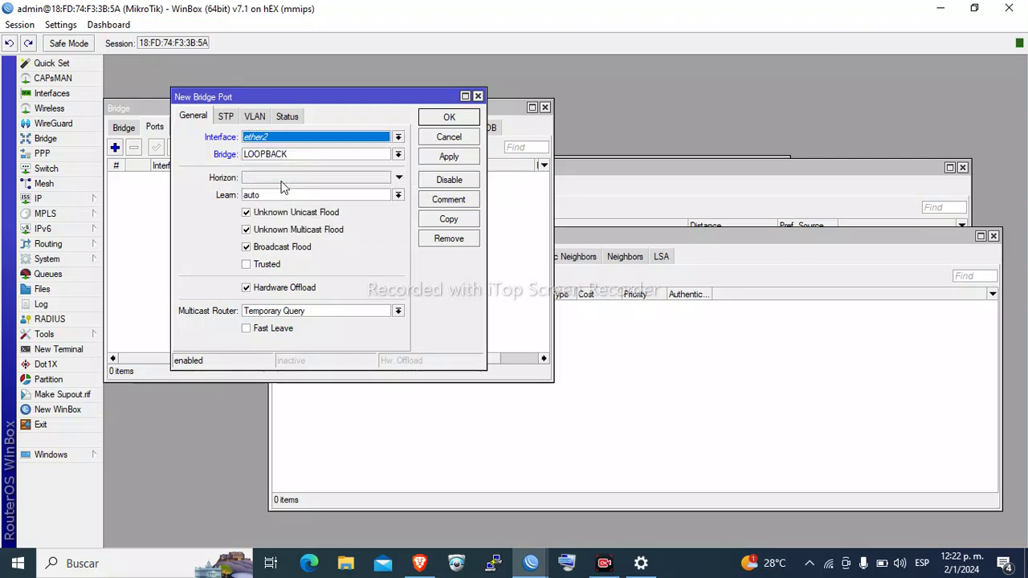
click(338, 155)
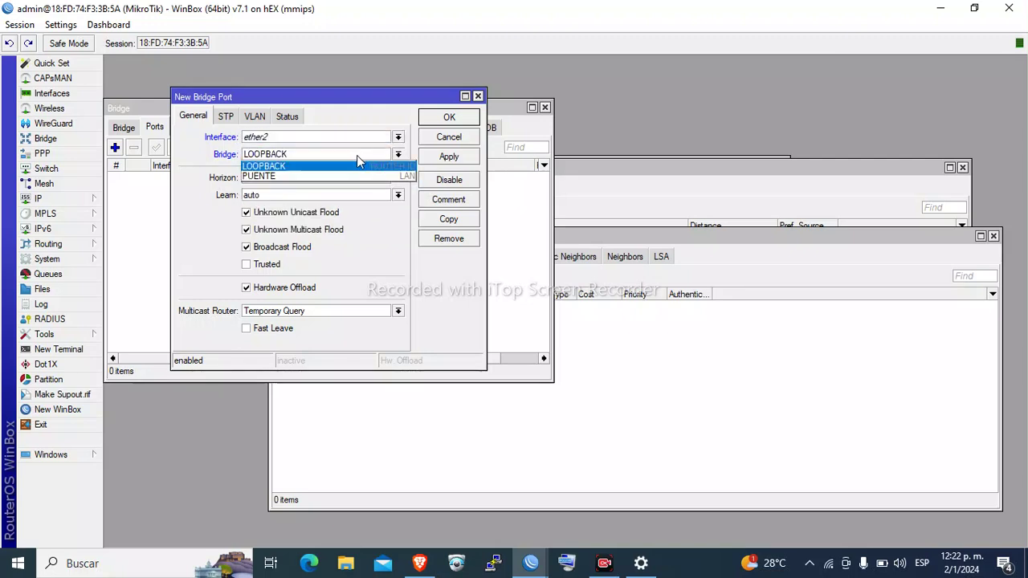
click(340, 177)
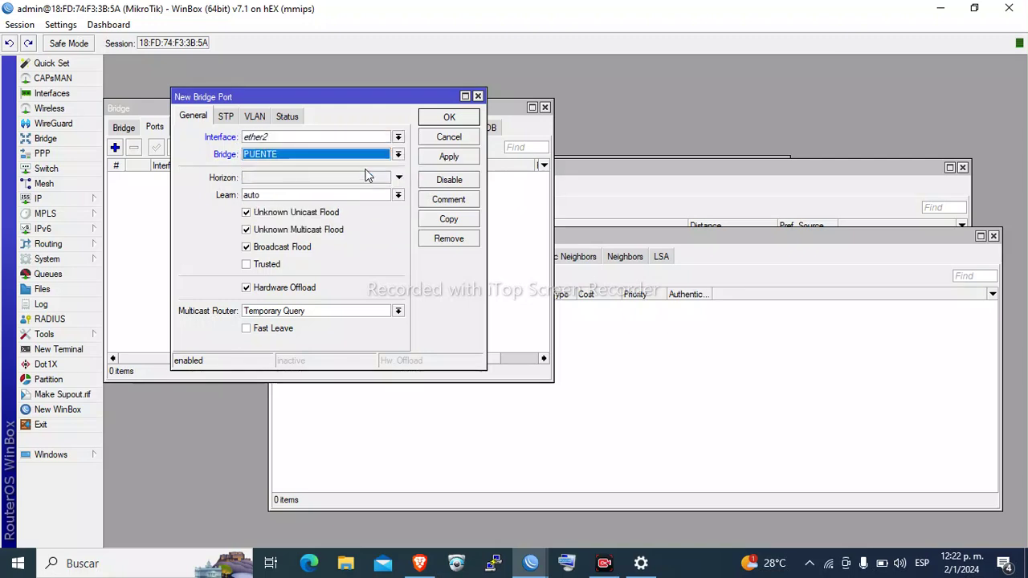
click(455, 158)
Add interface ether3 to the PUENTE bridge from a copy of the ether2 port and apply it
click(449, 220)
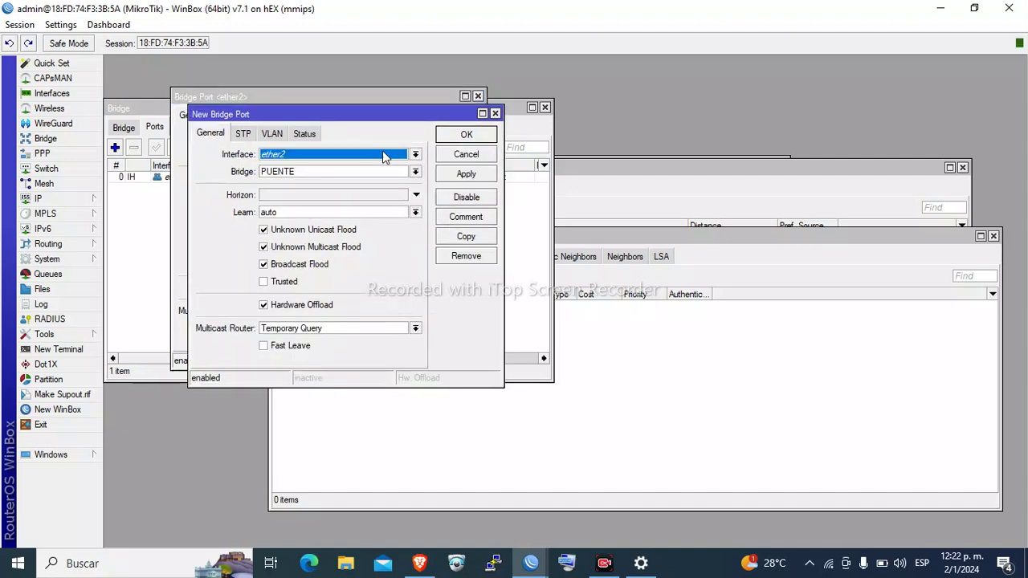
click(384, 155)
click(351, 204)
click(460, 177)
Add interface ether4 to the PUENTE bridge from a copy of the ether3 port and apply it
click(473, 237)
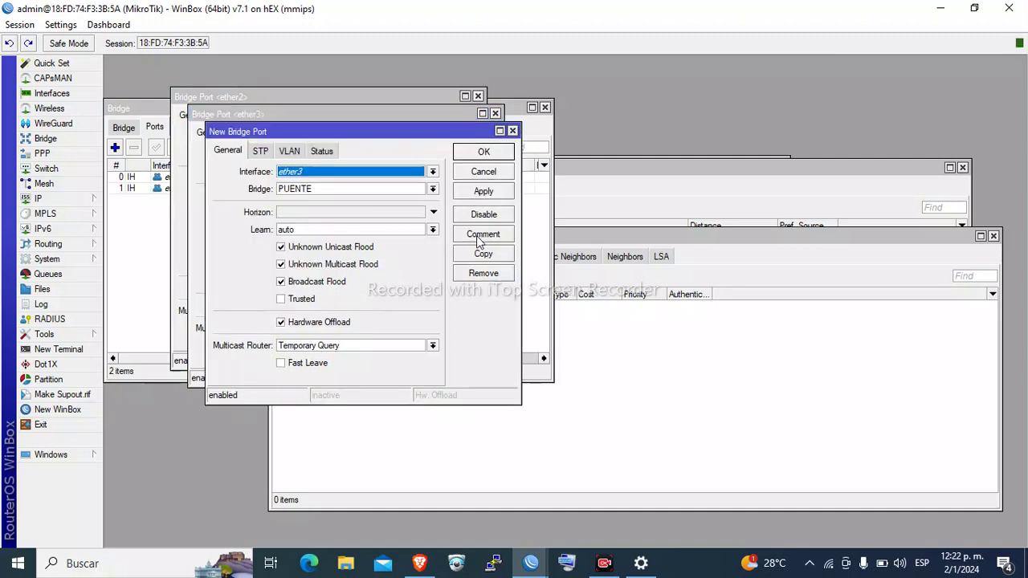
click(432, 173)
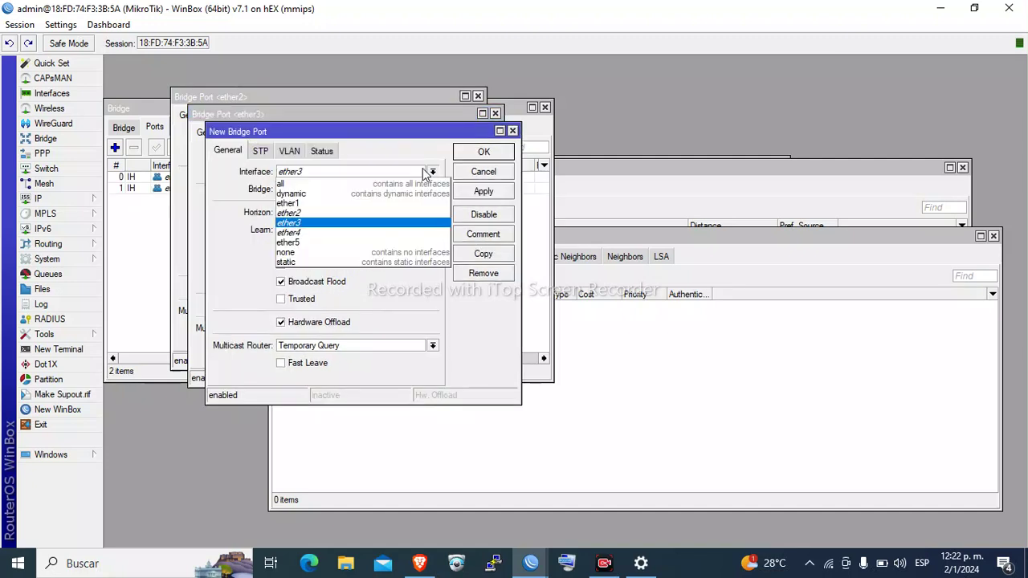
click(391, 233)
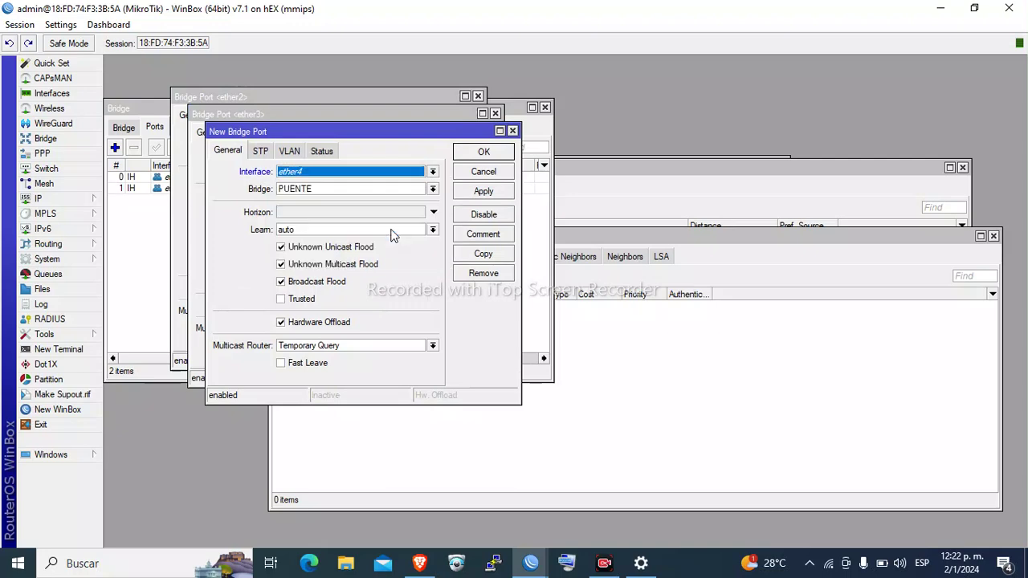
click(484, 192)
Add interface ether5 to the PUENTE bridge from a copy of the ether4 port, and close the bridge port dialogs
click(482, 253)
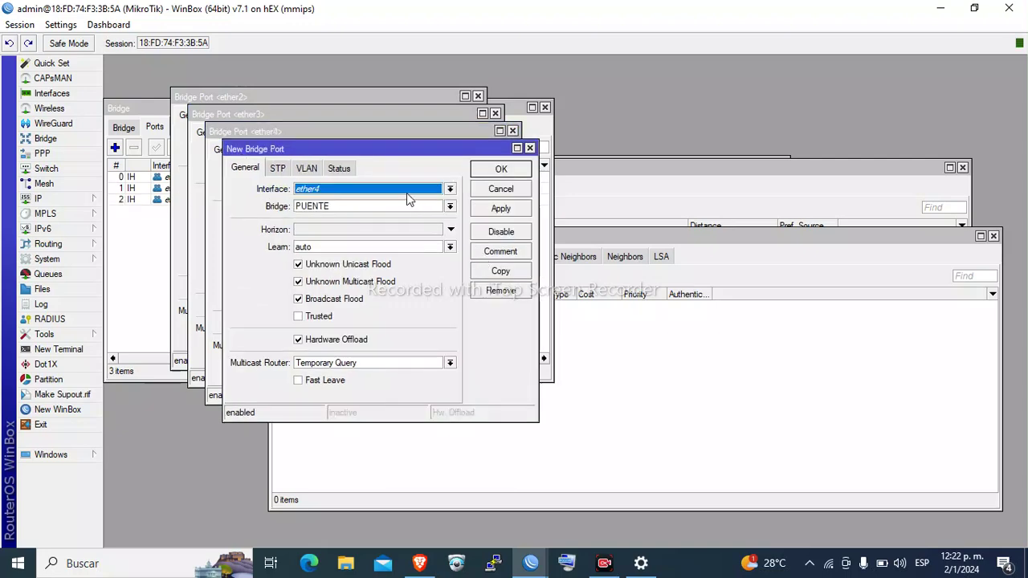
click(411, 194)
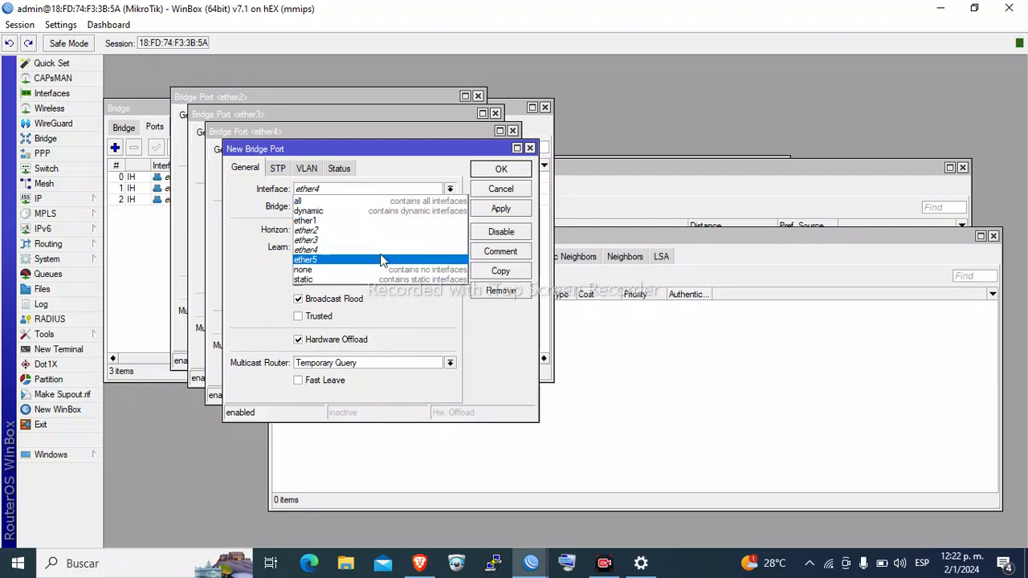
click(382, 254)
click(500, 208)
click(500, 169)
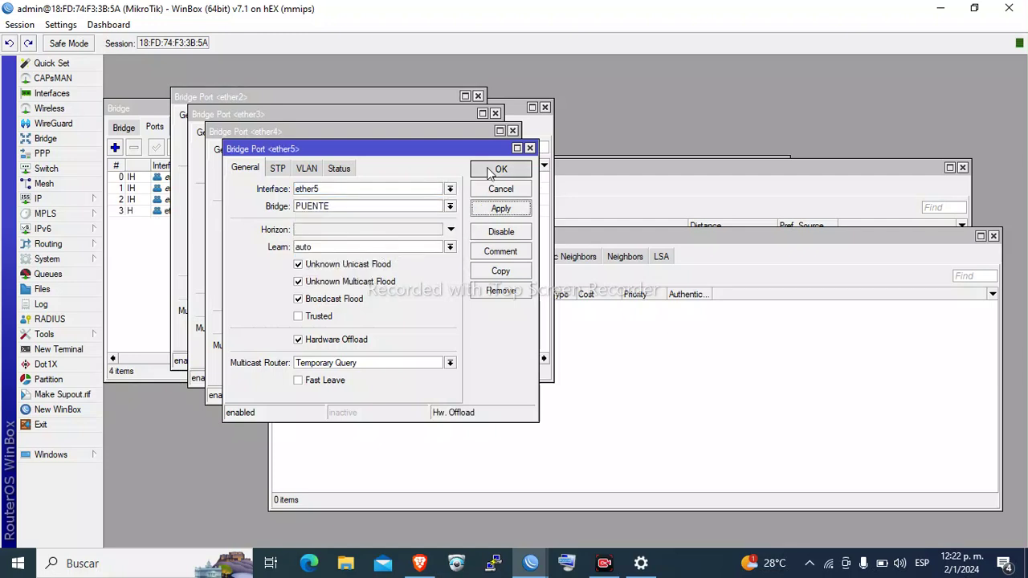
click(480, 152)
click(466, 135)
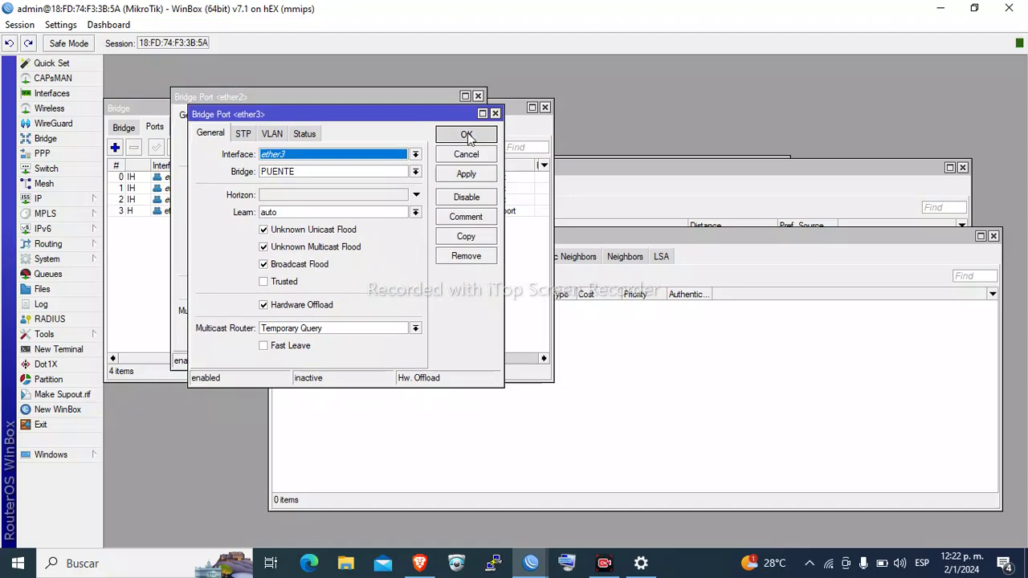
click(450, 118)
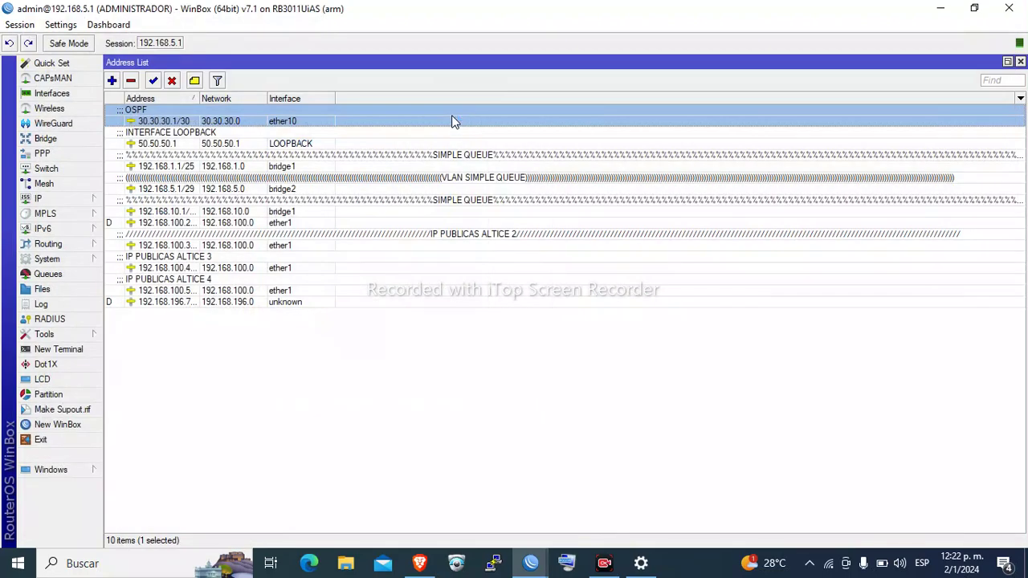
Reconnect to the second router as admin by entering the login password, and close the ether2 port dialog and the Bridge window
click(534, 568)
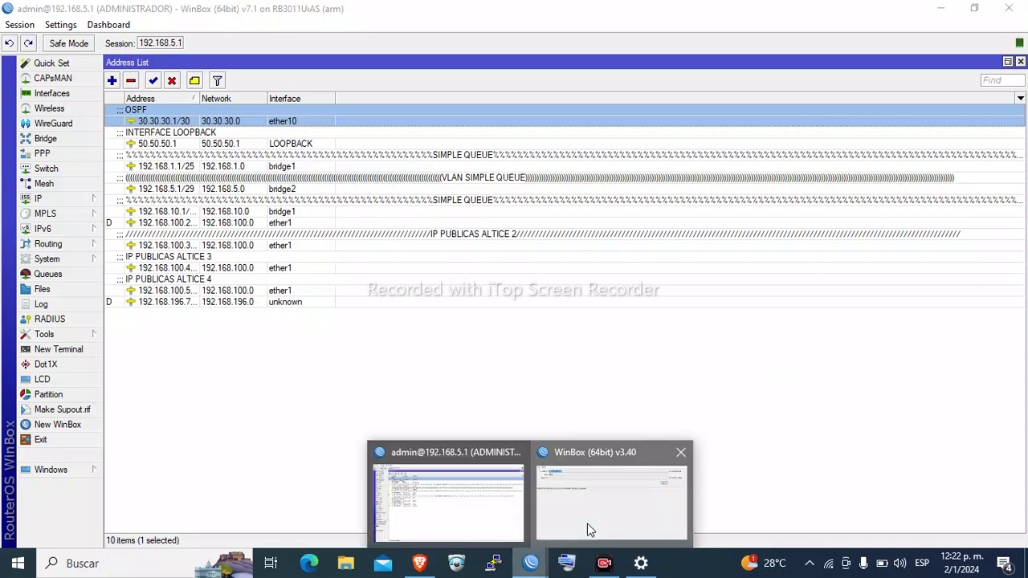
click(587, 518)
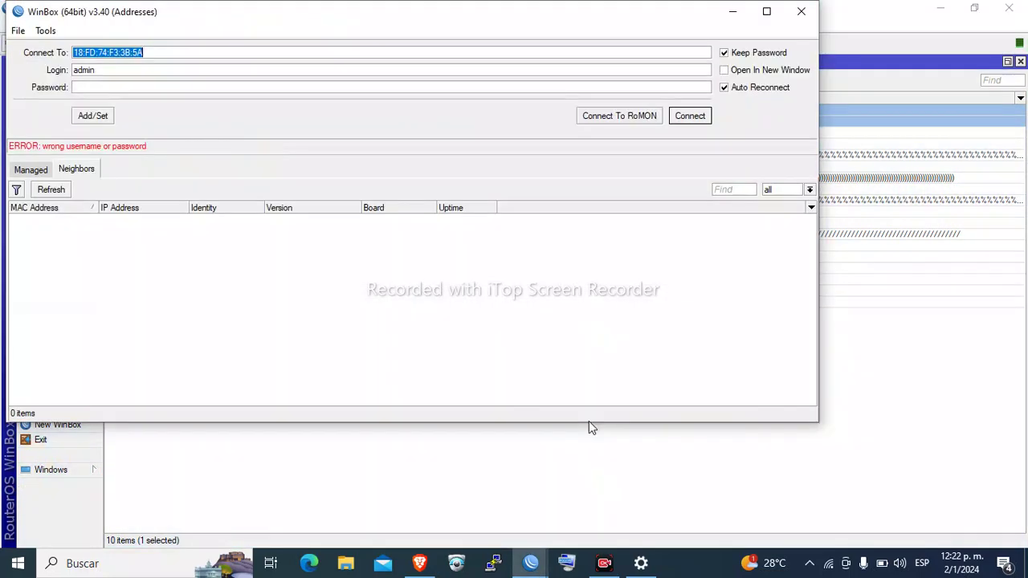
click(399, 89)
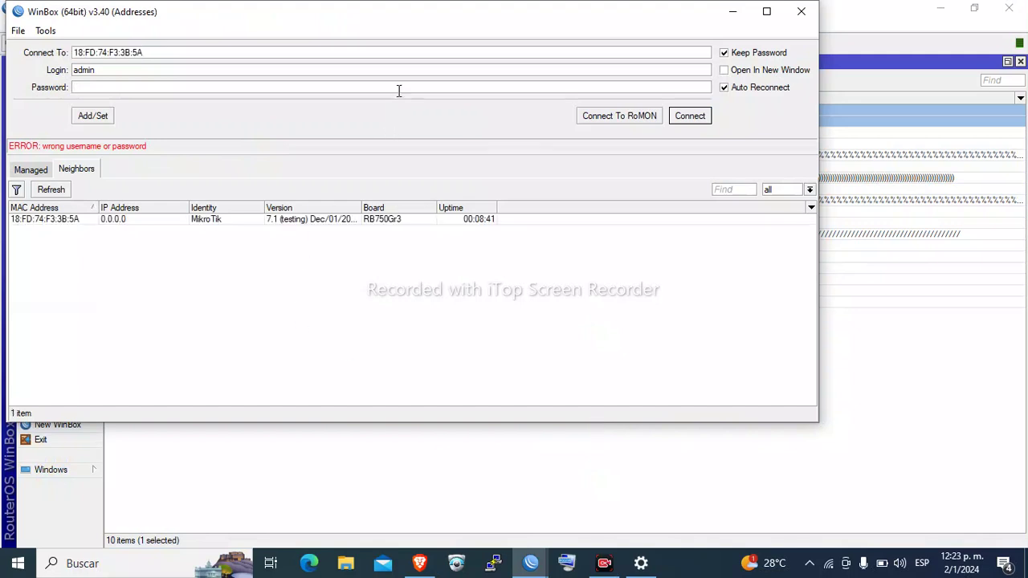
text(**)
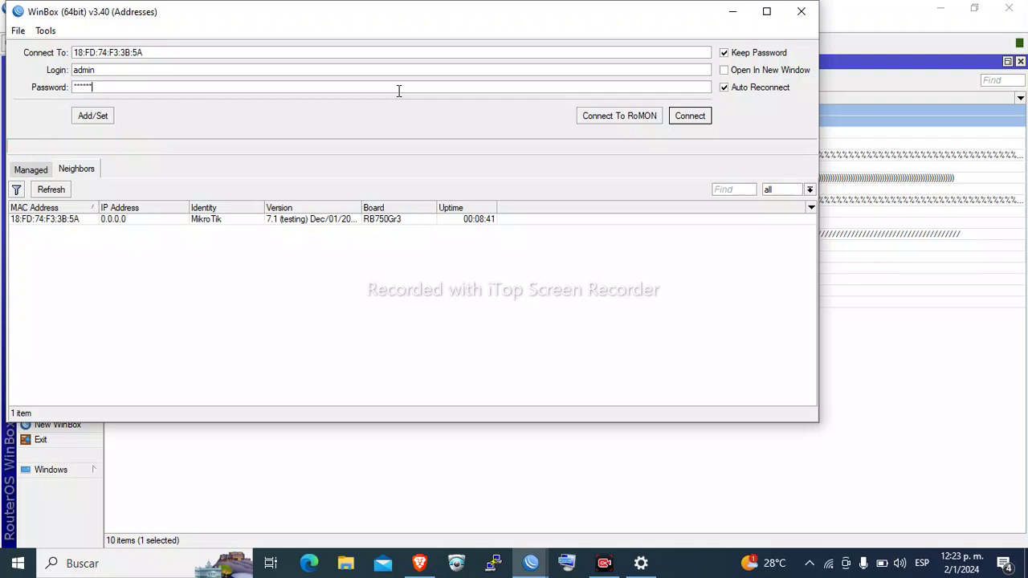
text(********)
click(692, 117)
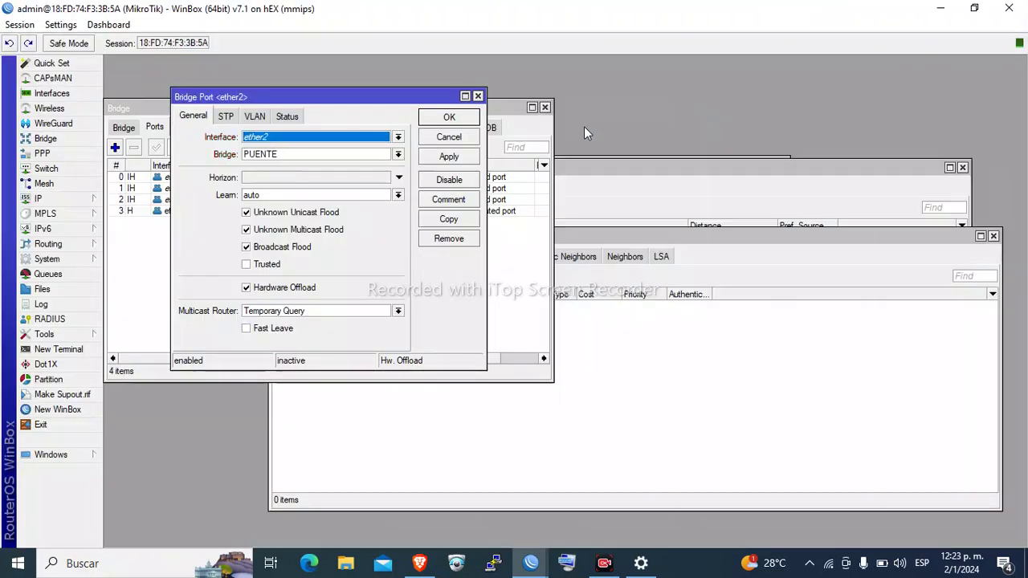
click(449, 117)
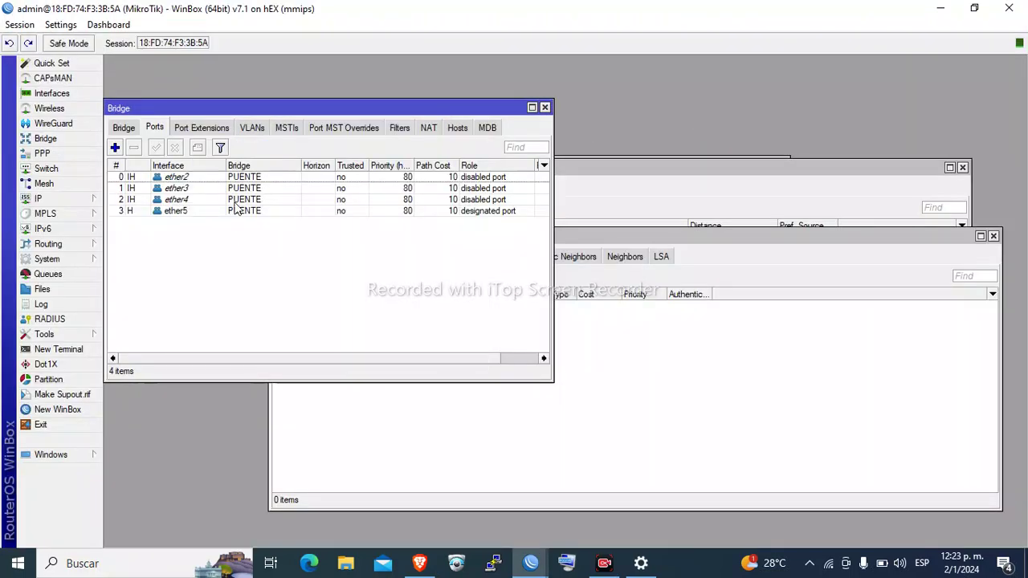
click(544, 107)
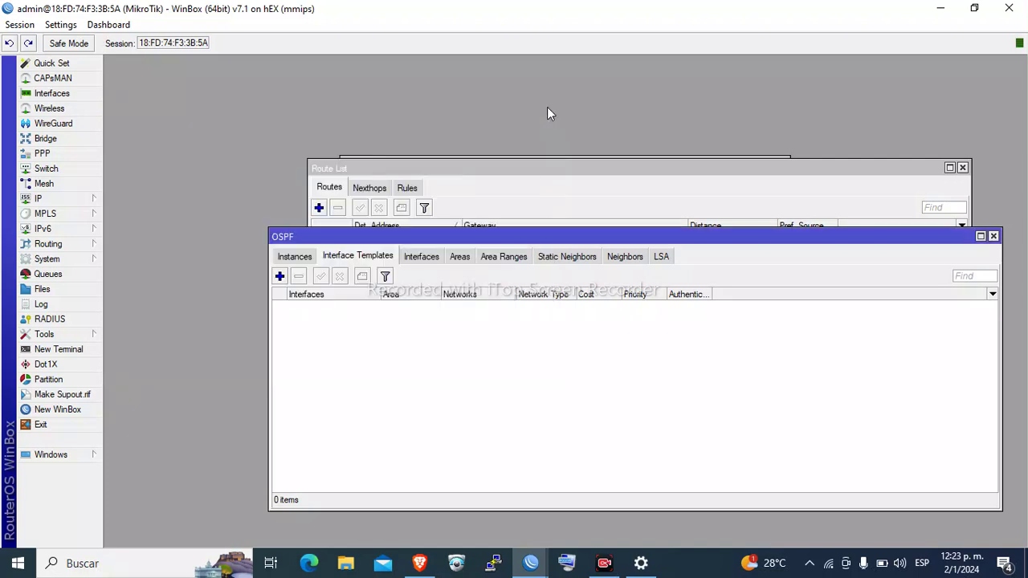
Add the IP address 50.50.50.2 on the LOOPBACK interface and apply it
click(94, 201)
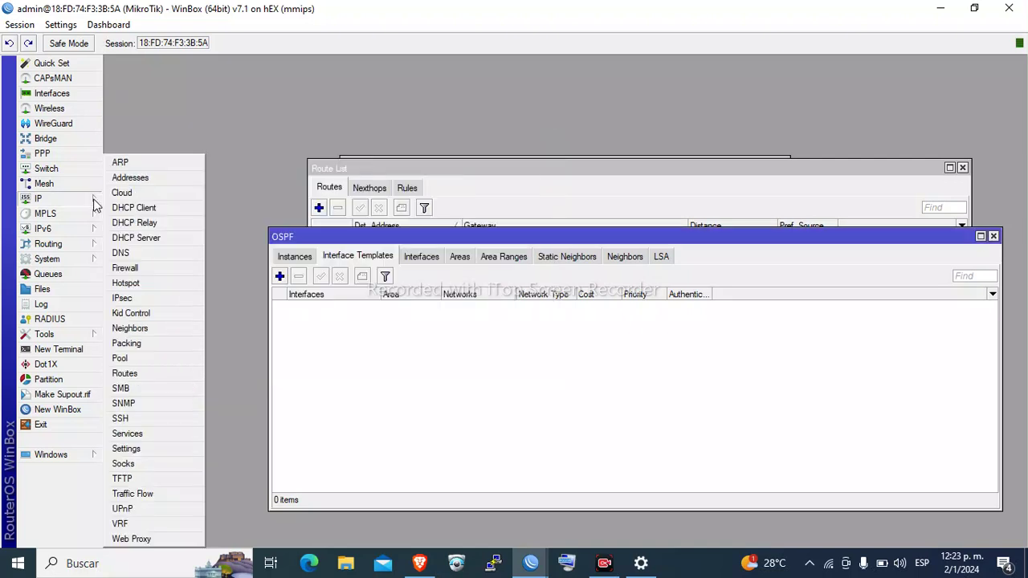
click(153, 178)
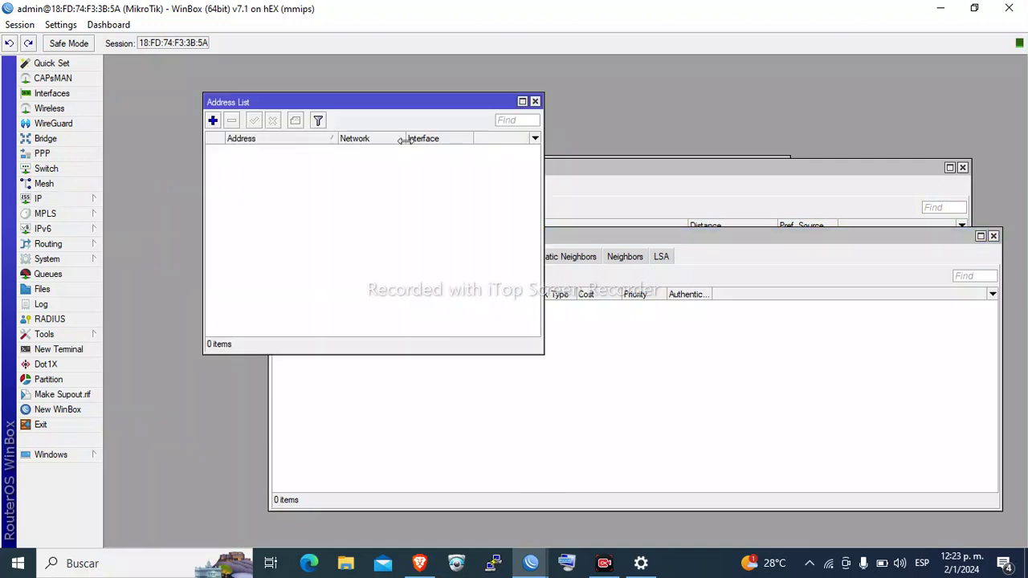
click(214, 121)
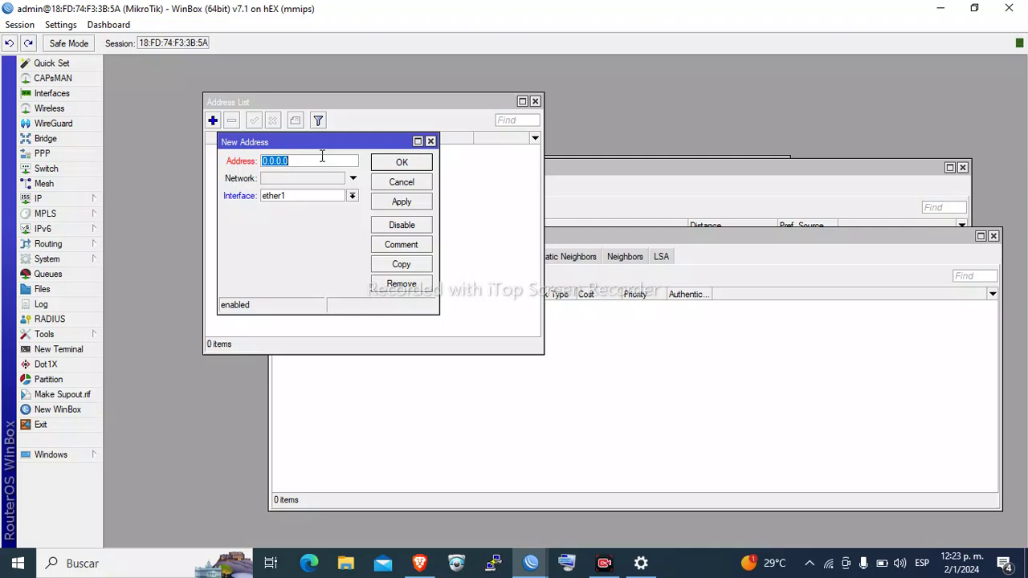
text(50.50.50.2)
click(332, 197)
click(327, 207)
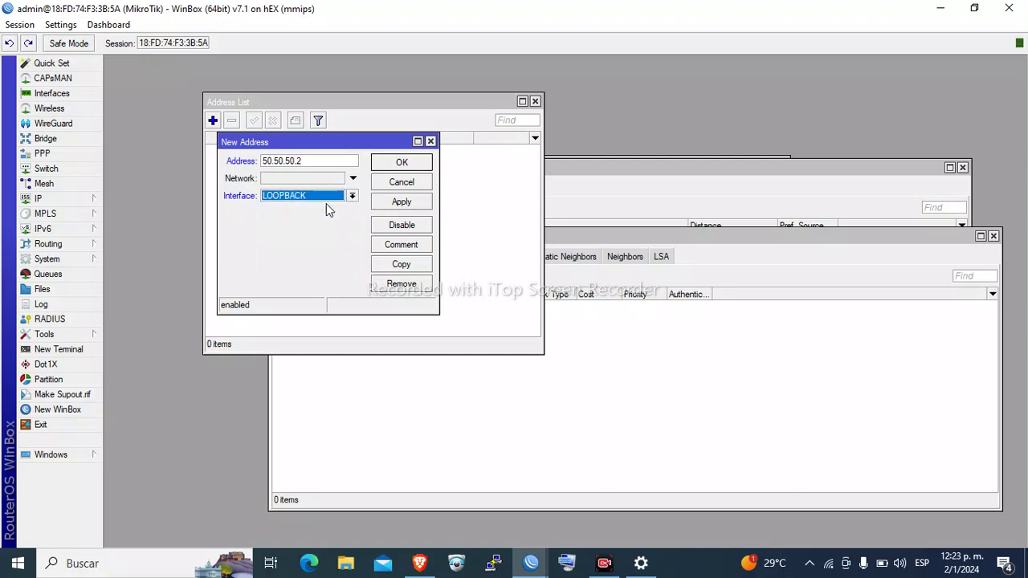
click(401, 202)
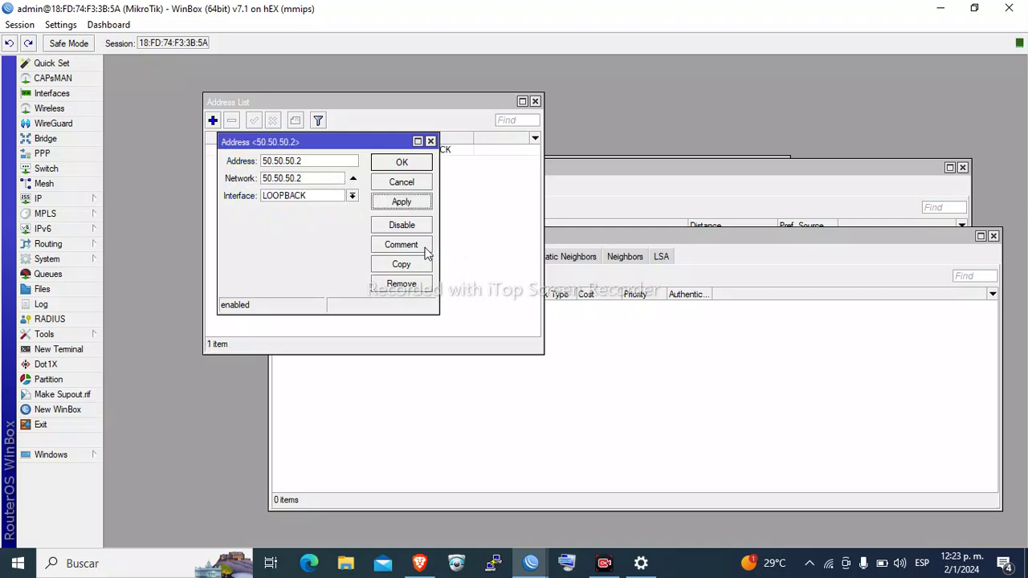
Add the IP address 30.30.30.2 on interface ether1 from a copy of the LOOPBACK address and apply it
click(403, 265)
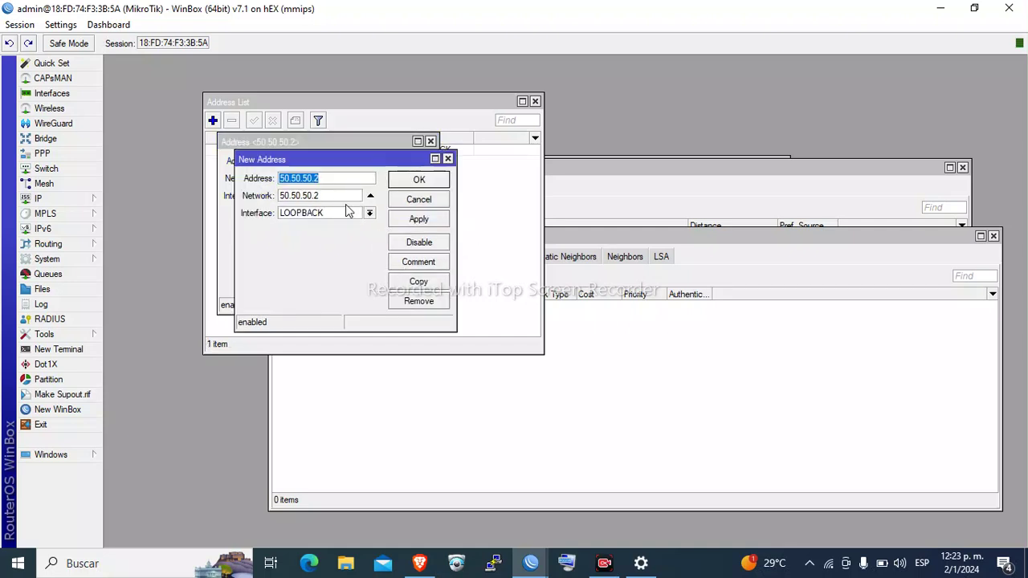
text(30.)
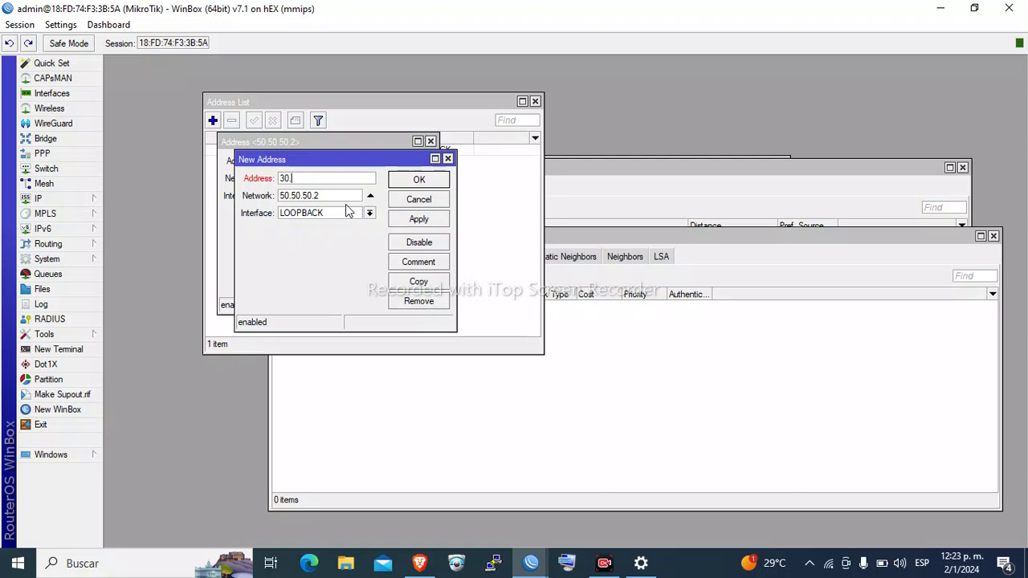
text(30.30.2)
click(371, 213)
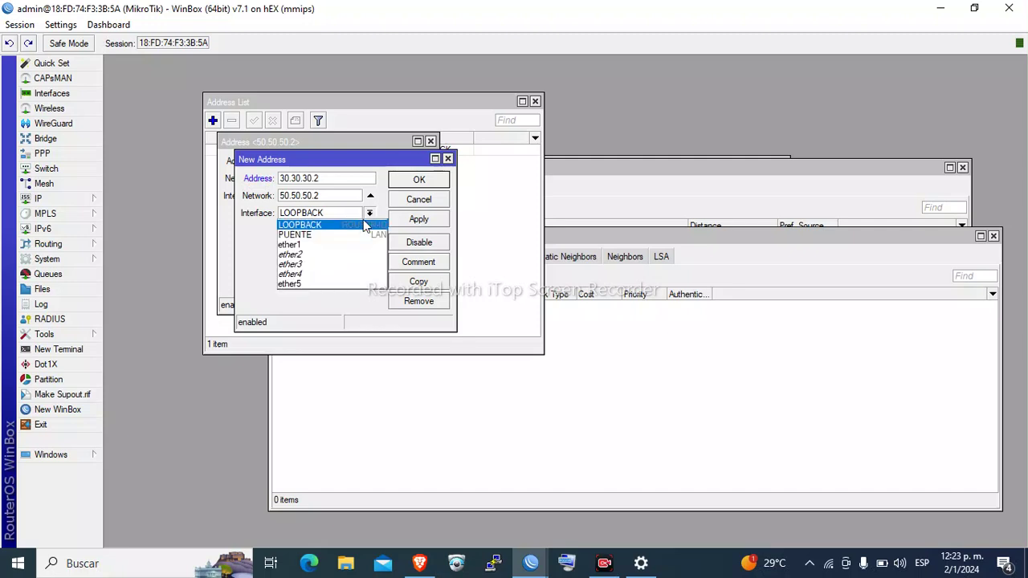
click(347, 241)
click(415, 222)
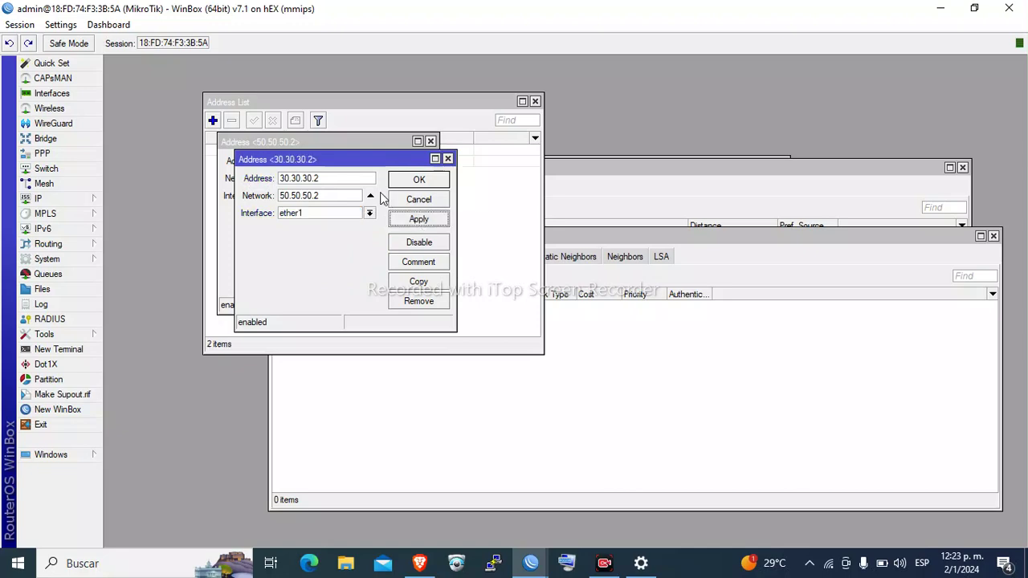
Change the ether1 address to 30.30.30.2/30, apply it and close both address dialogs
click(352, 179)
text(/30)
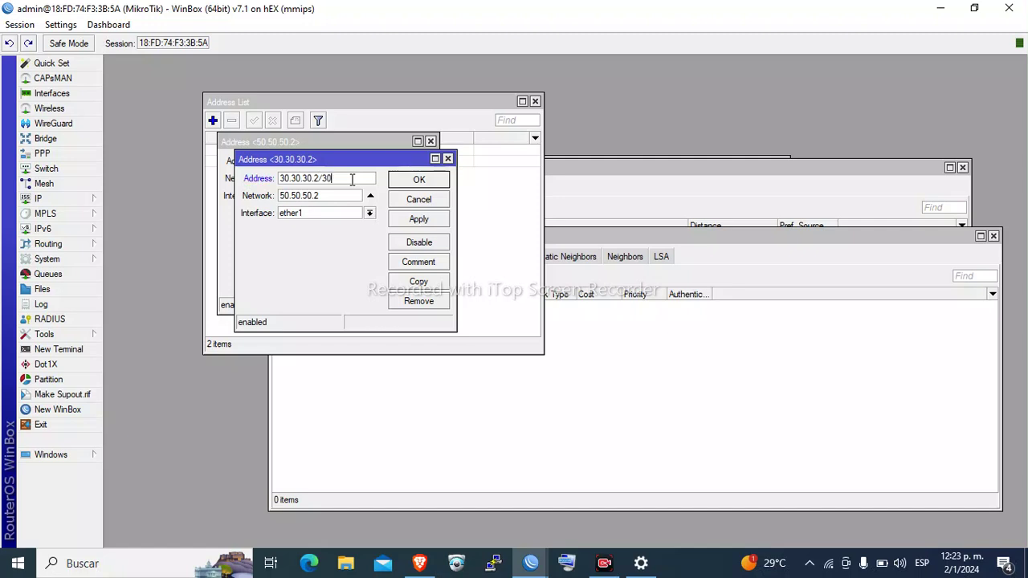
click(410, 222)
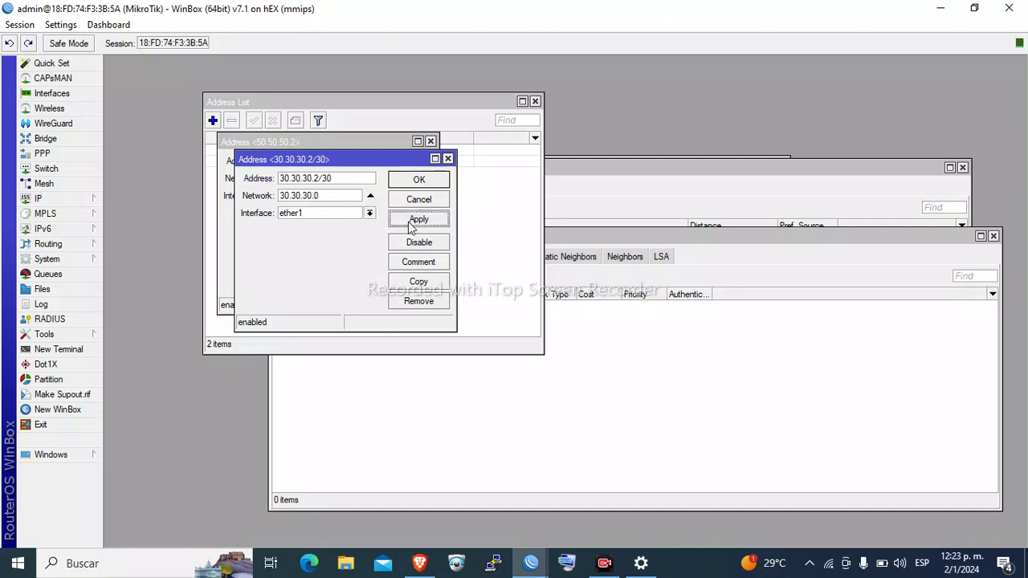
click(407, 182)
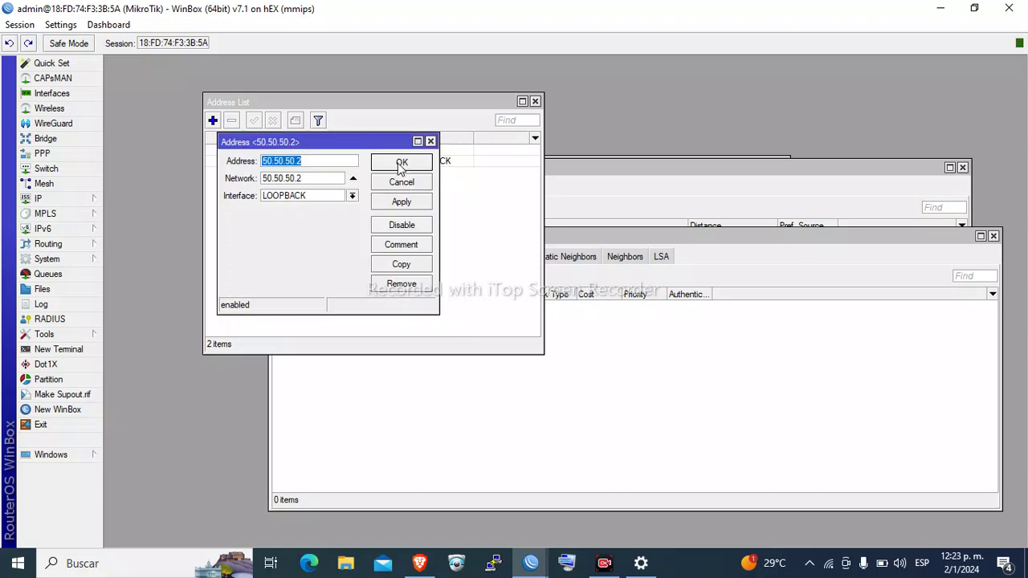
click(389, 164)
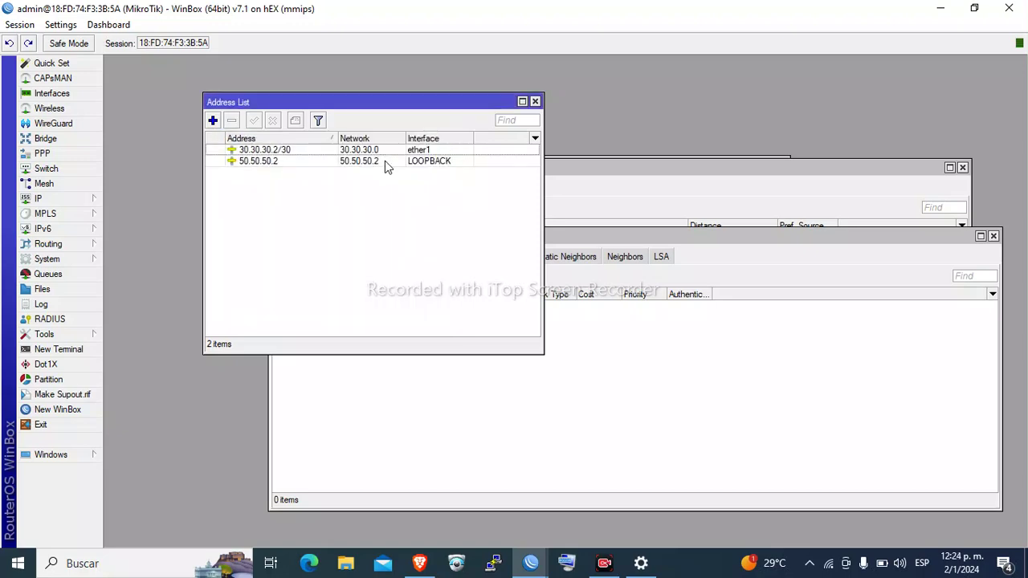
Add the IP address 192.168.8.1/24 on the PUENTE interface and apply it
click(213, 121)
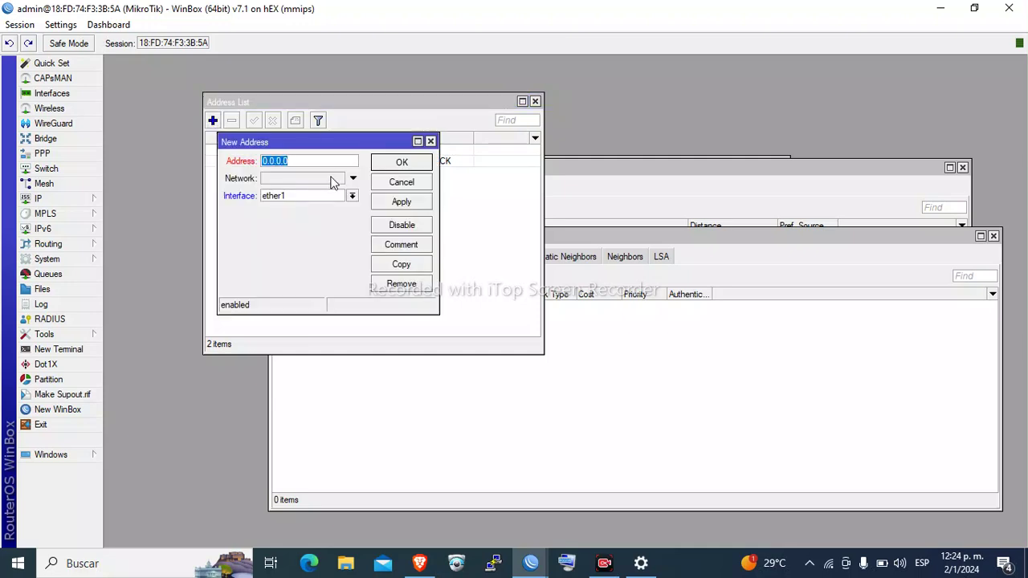
text(192.168.8.1/24)
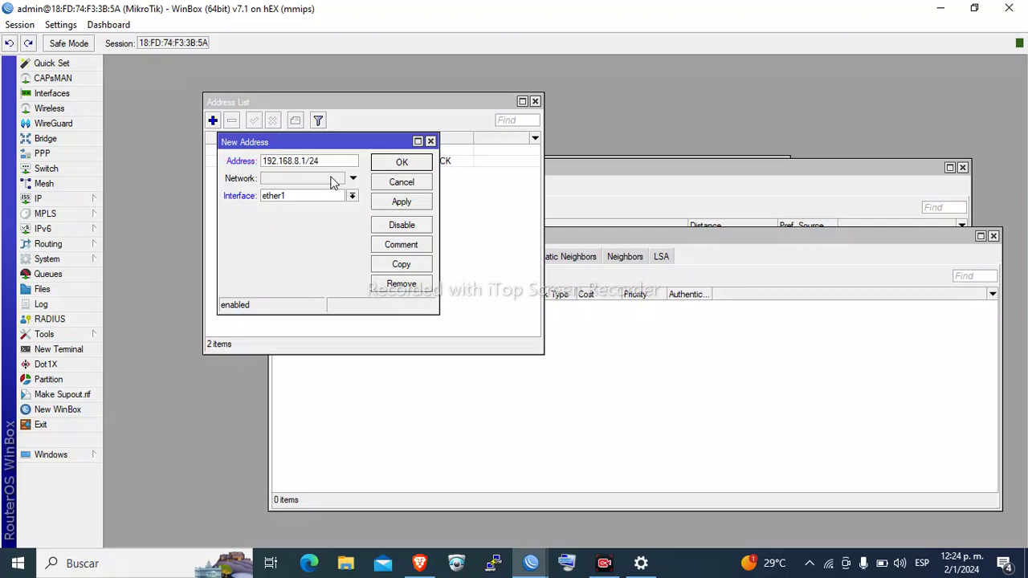
click(325, 195)
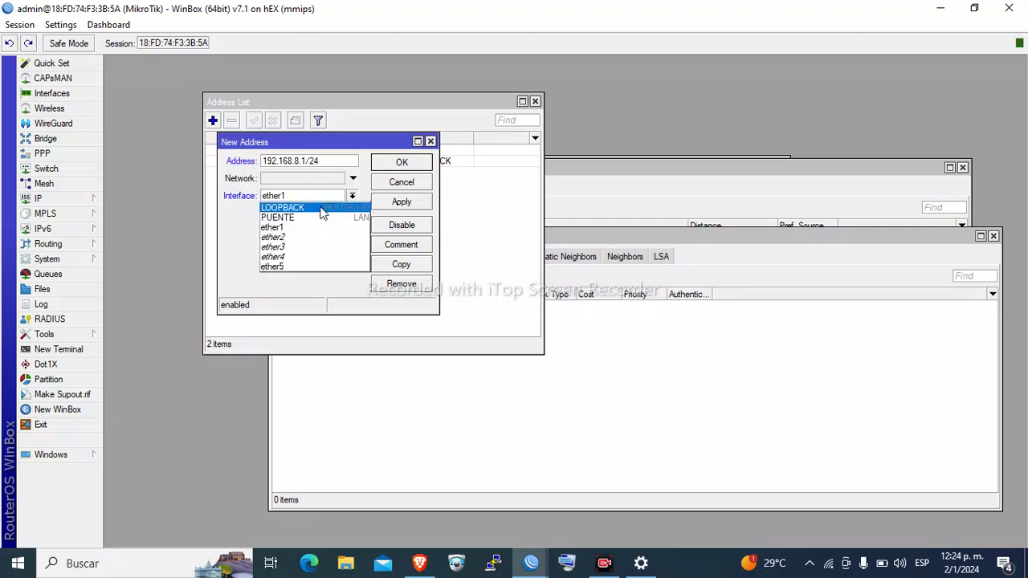
click(322, 217)
click(401, 204)
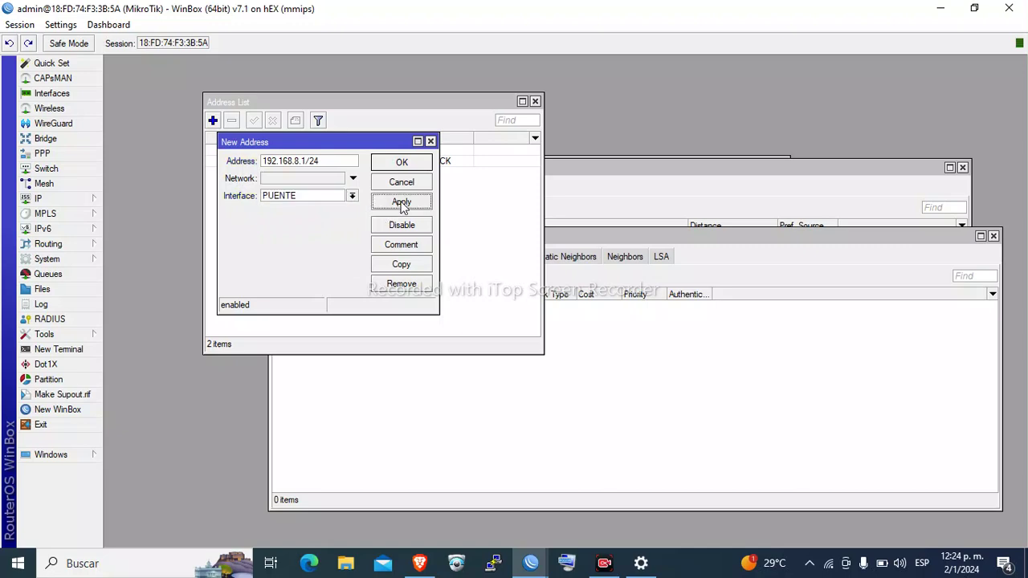
click(395, 164)
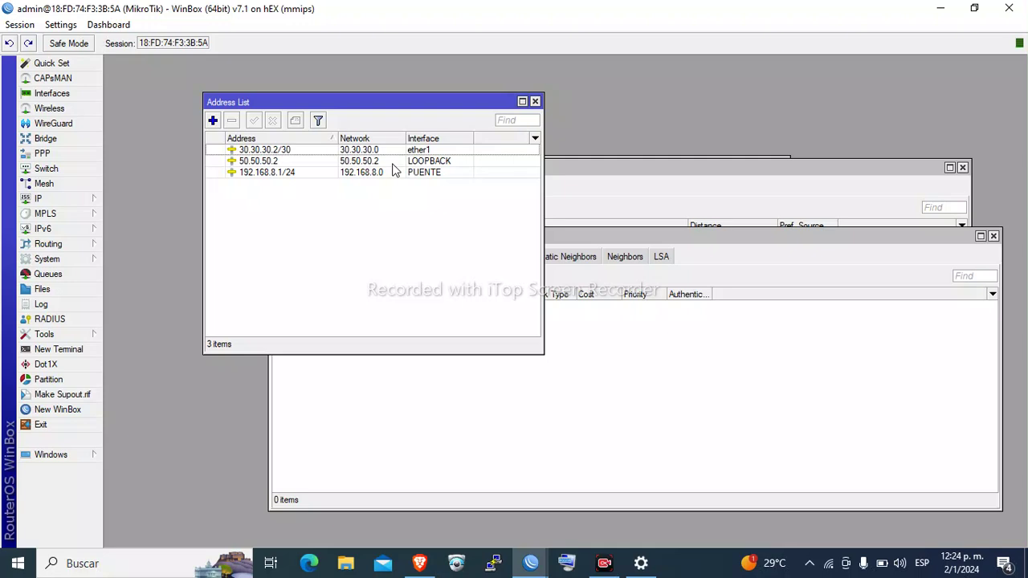
Add a router ID entry with ID 50.50.50.2 on the second router, apply it and close the Router ID window
click(75, 243)
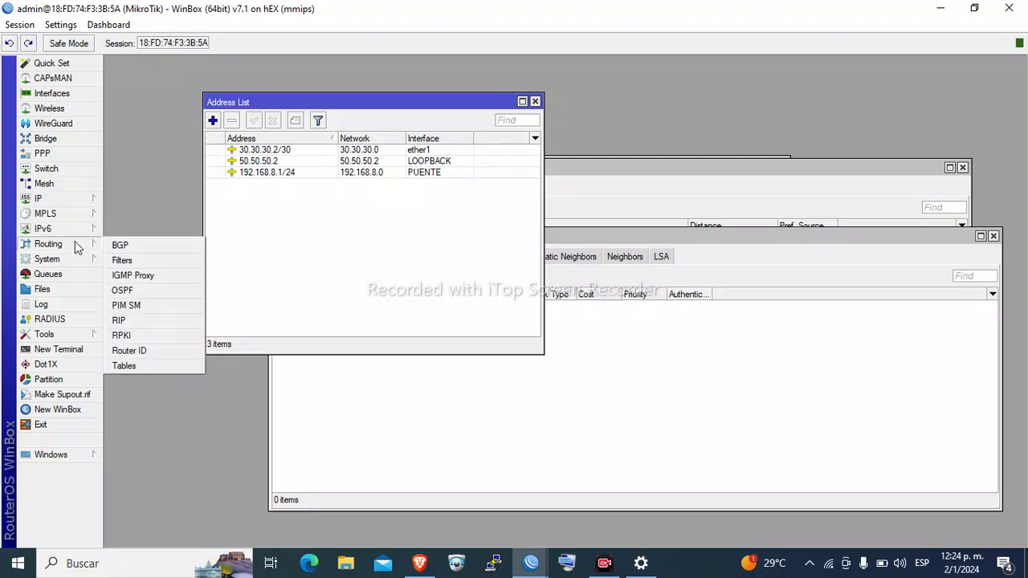
click(146, 352)
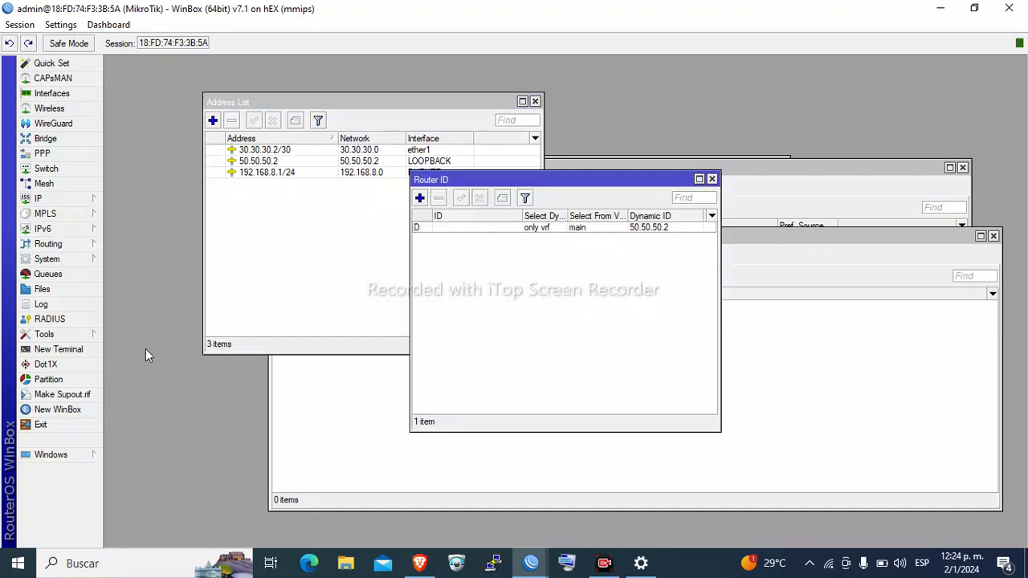
click(420, 198)
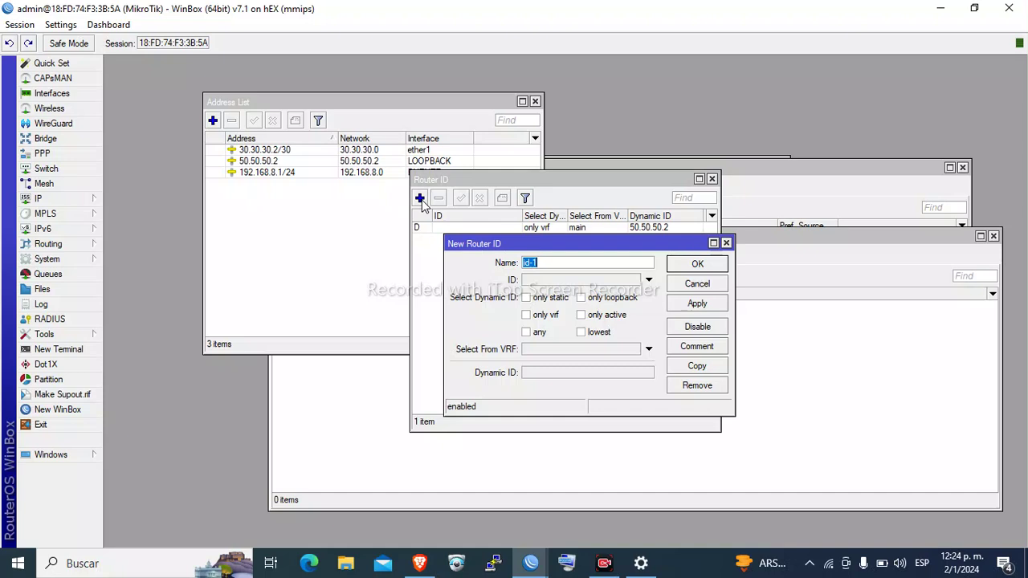
click(574, 283)
text(50.50.50.2)
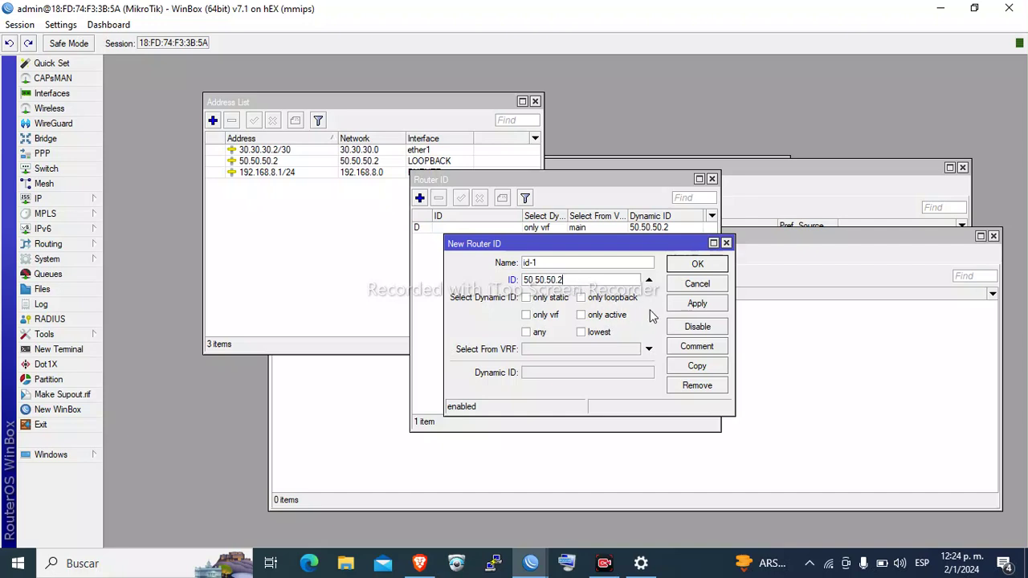
click(695, 304)
click(696, 264)
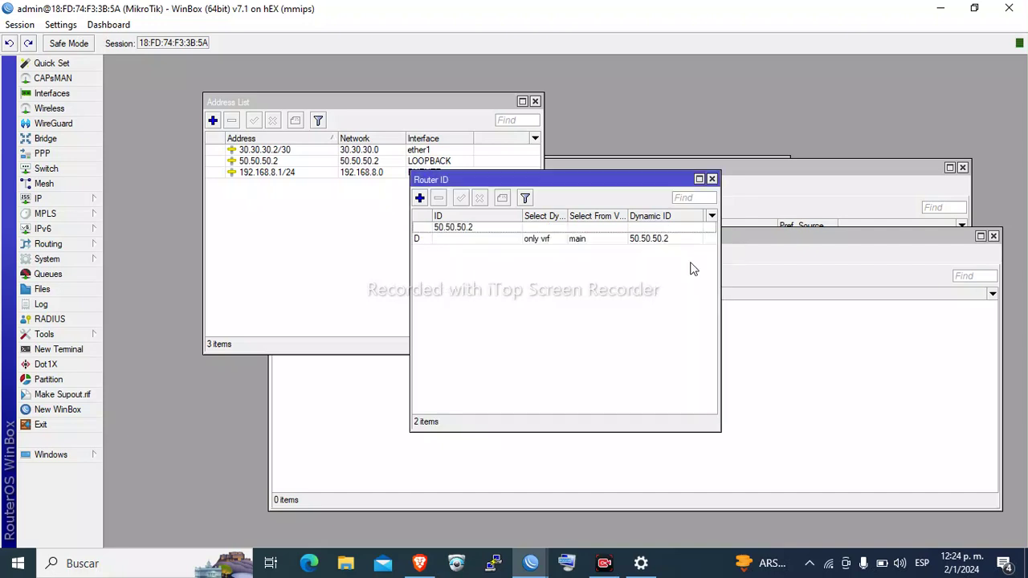
click(713, 179)
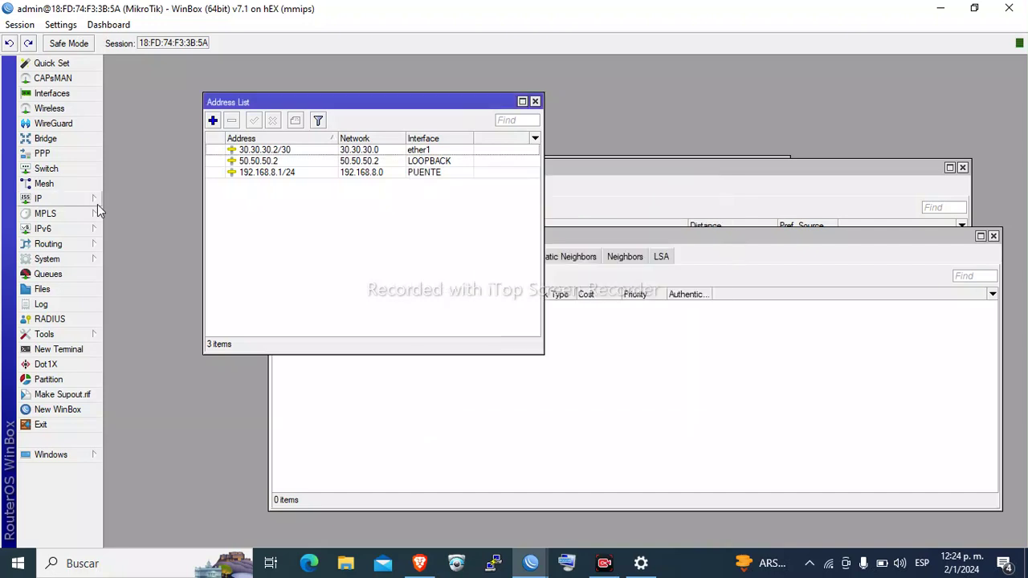
Create an OSPF instance on the second router with router ID id-1 and routing table main, and apply it
click(80, 245)
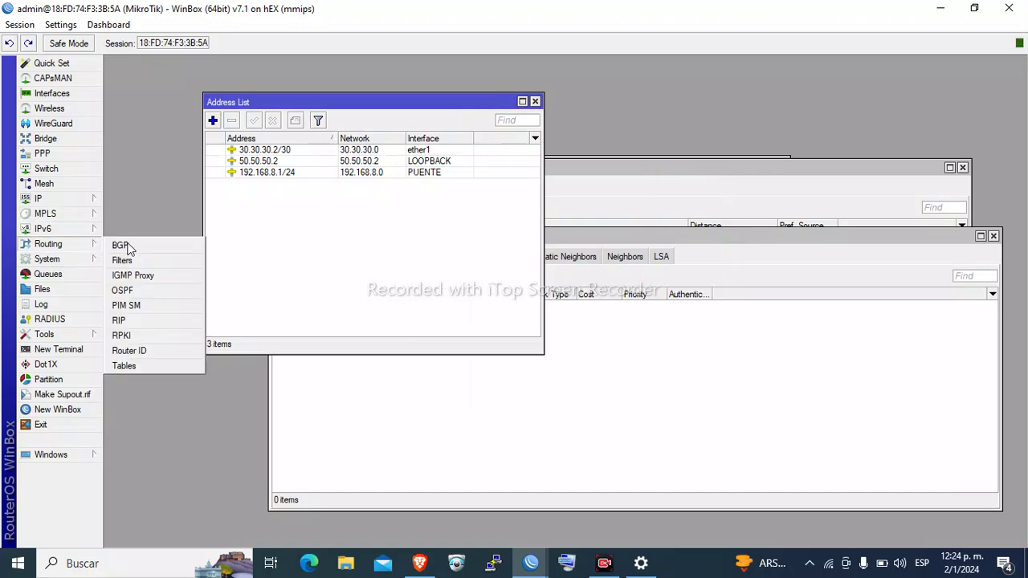
click(122, 291)
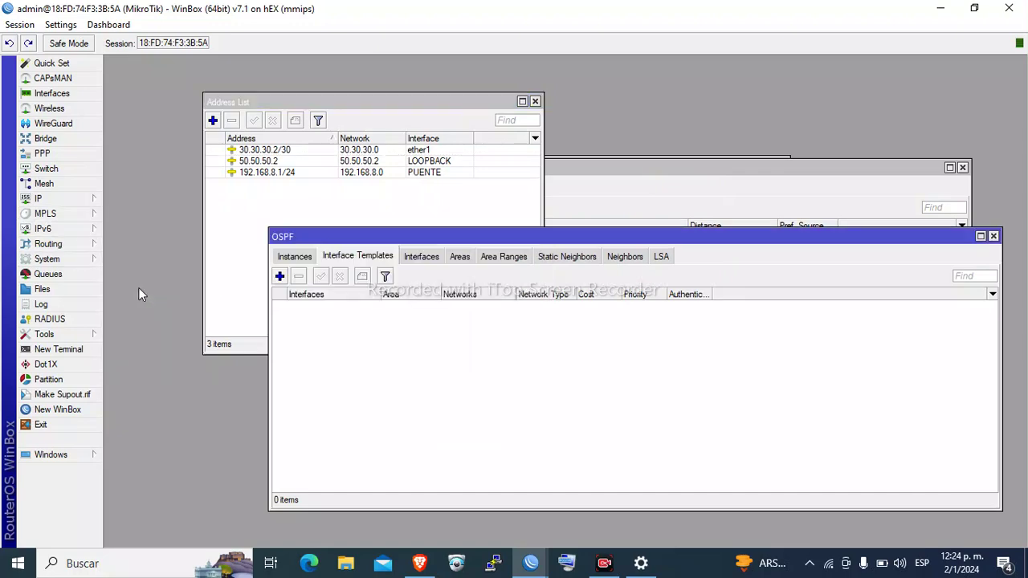
click(294, 257)
click(286, 274)
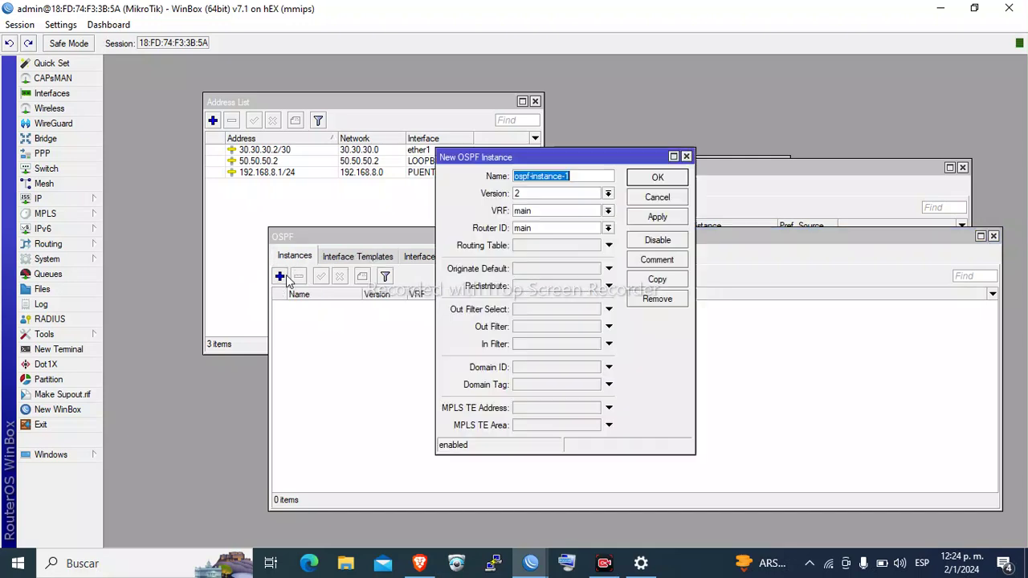
click(538, 211)
click(537, 212)
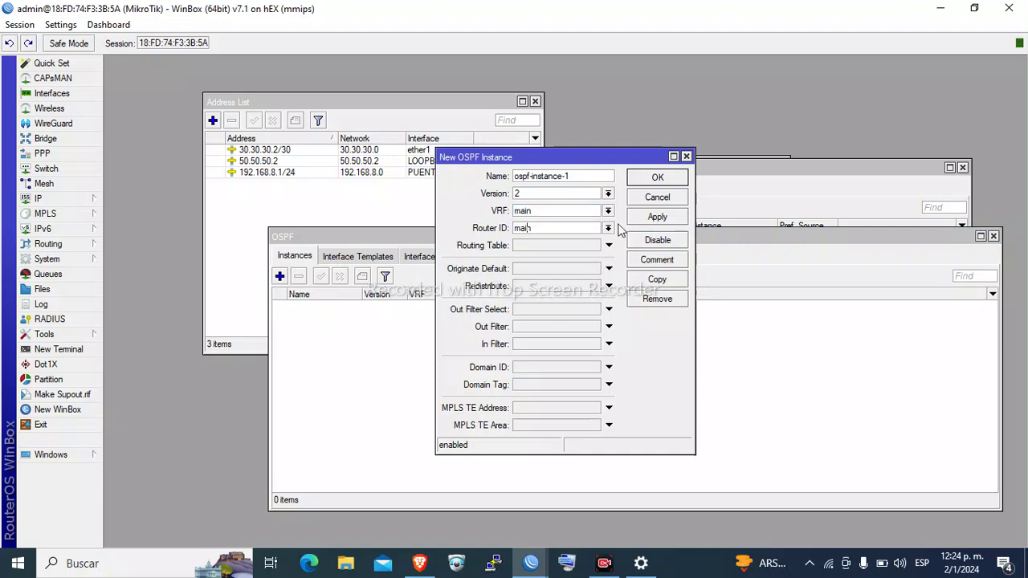
click(608, 228)
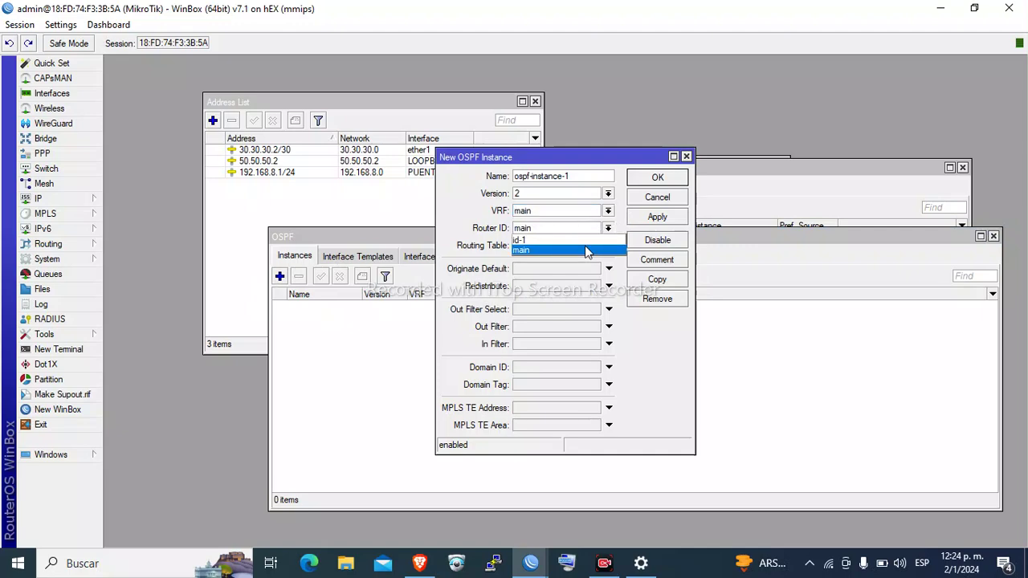
click(592, 241)
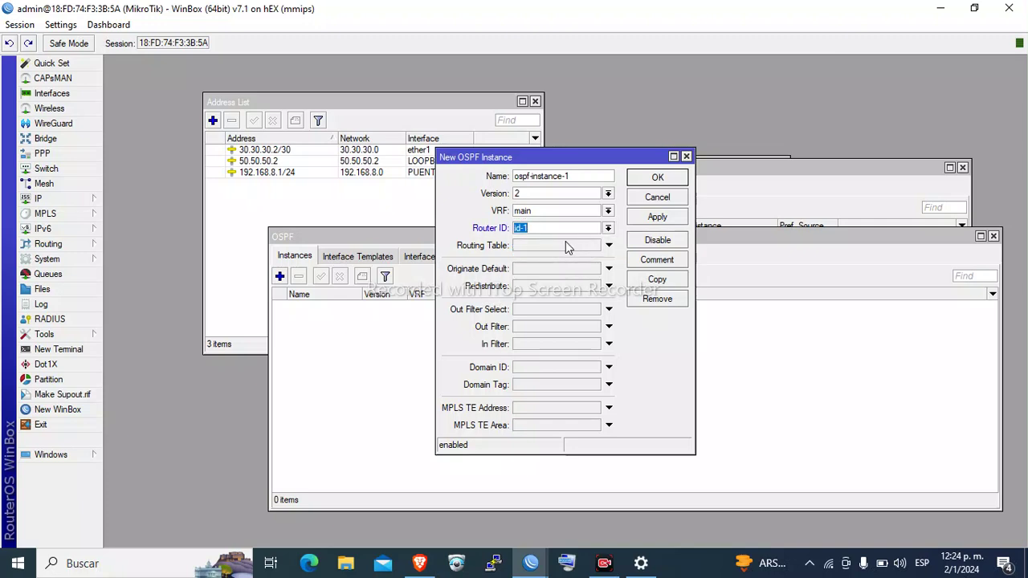
click(566, 244)
click(649, 217)
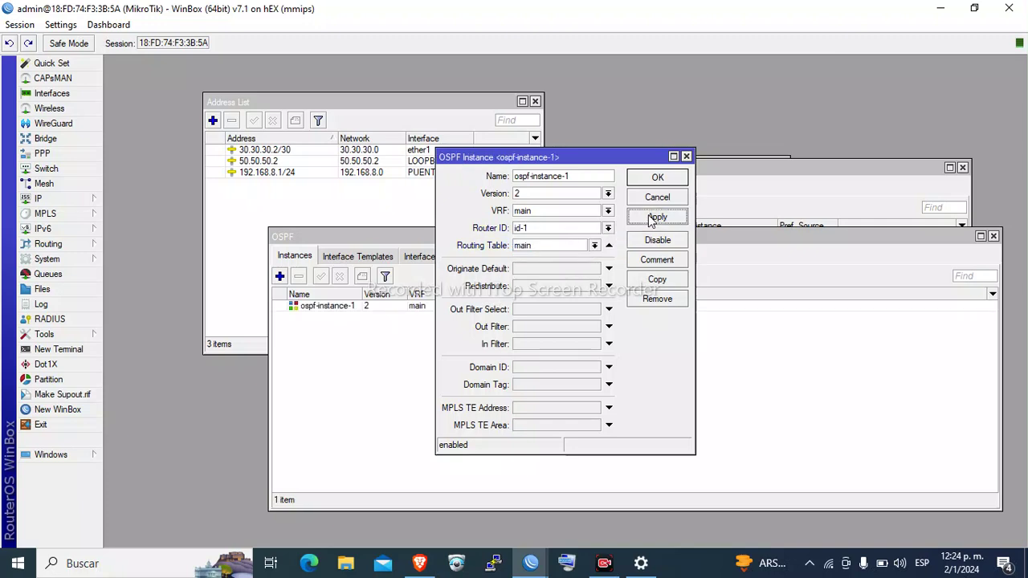
click(653, 178)
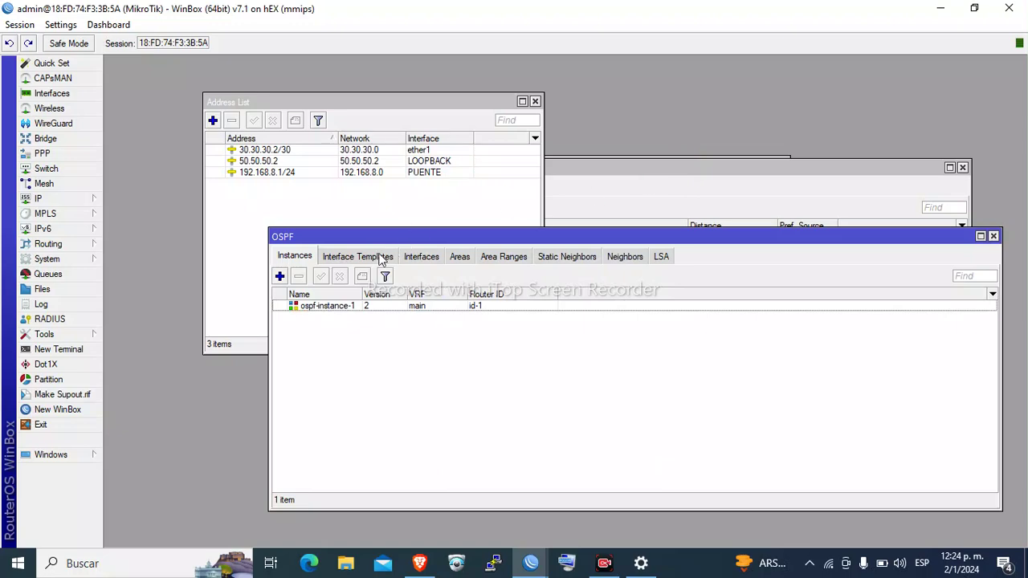
click(383, 258)
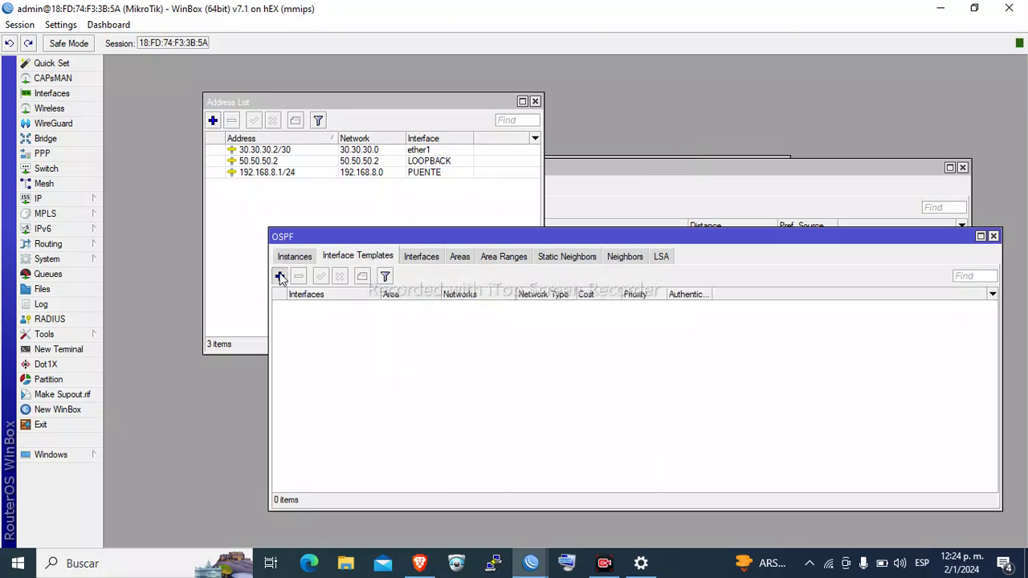
click(279, 276)
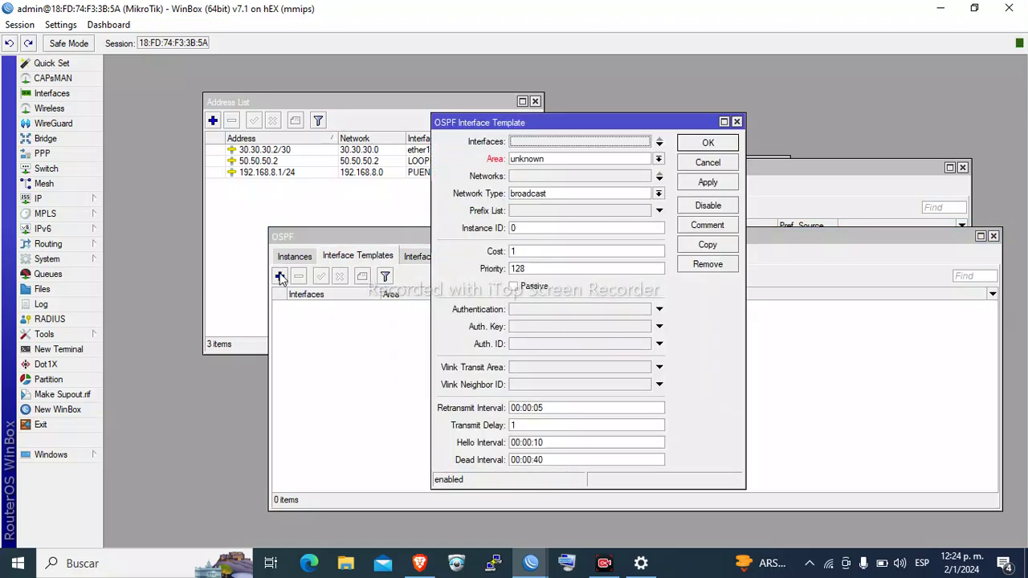
click(543, 143)
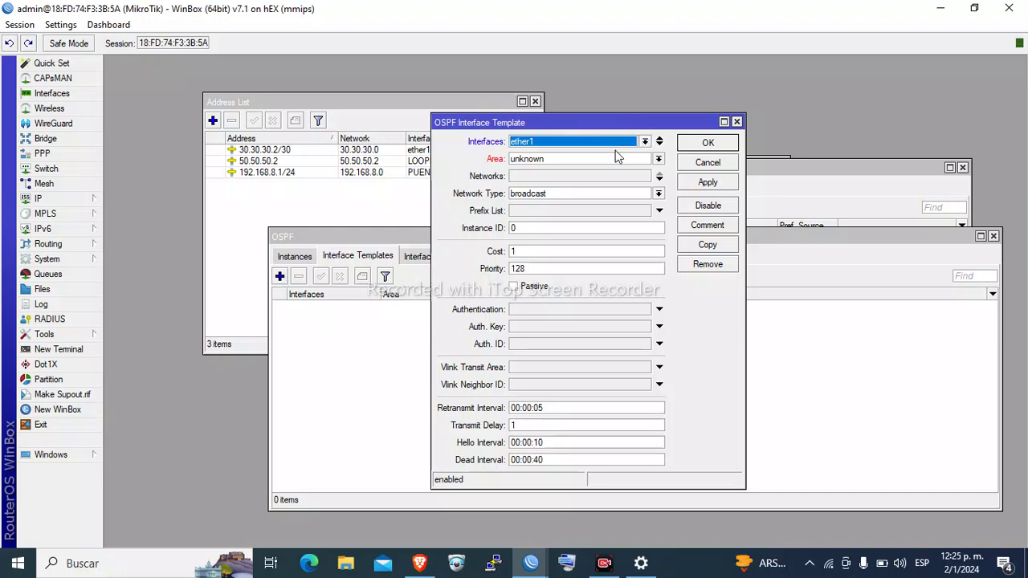
click(707, 163)
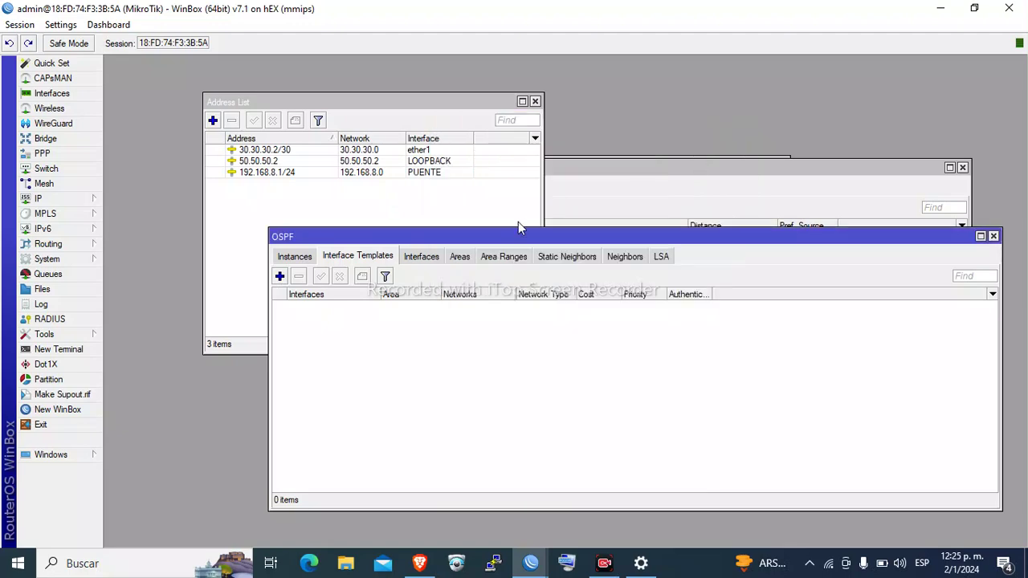
Add an OSPF area named AREA-1 to the OSPF instance and apply it
click(459, 257)
click(280, 277)
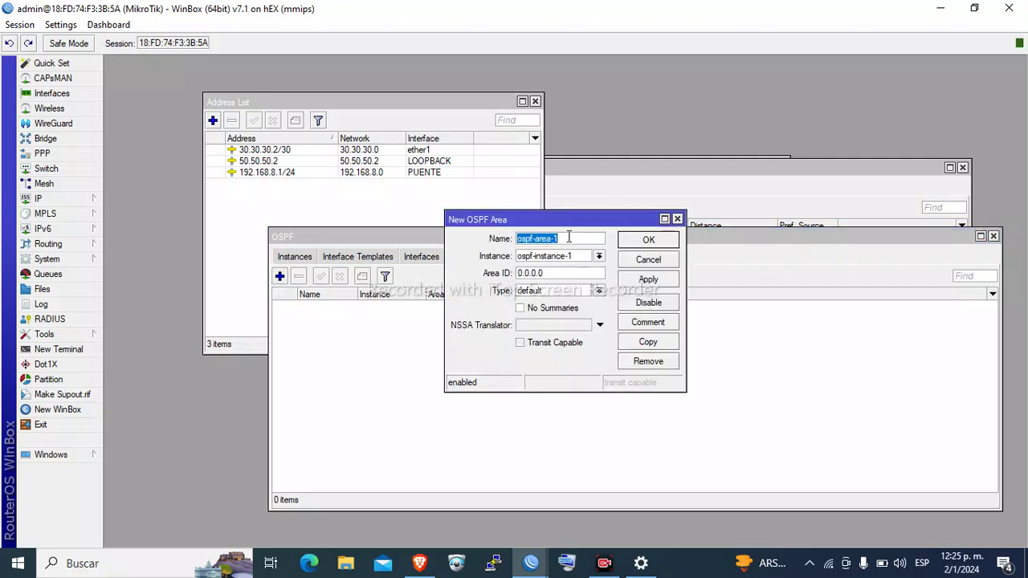
text(a)
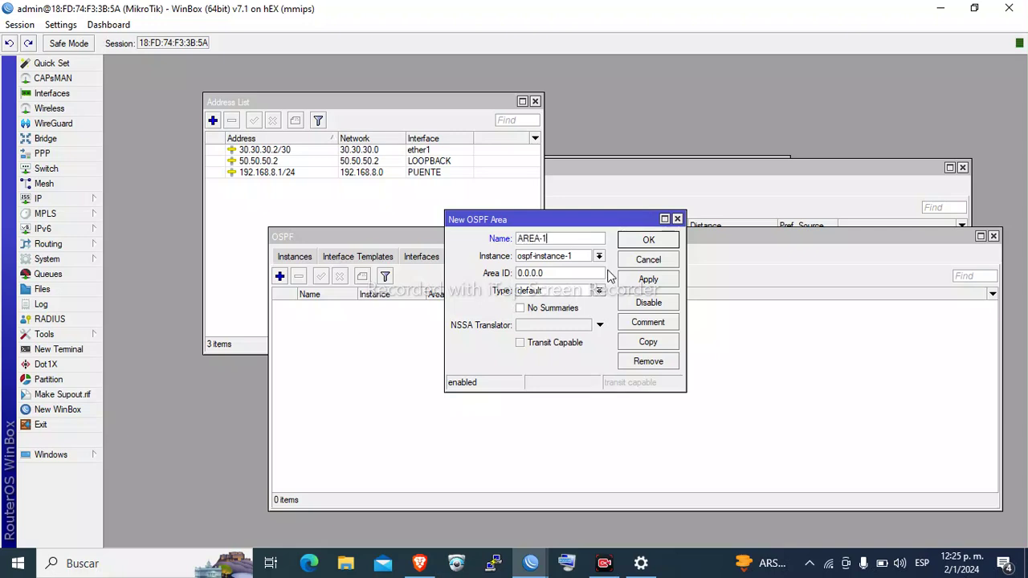
click(647, 281)
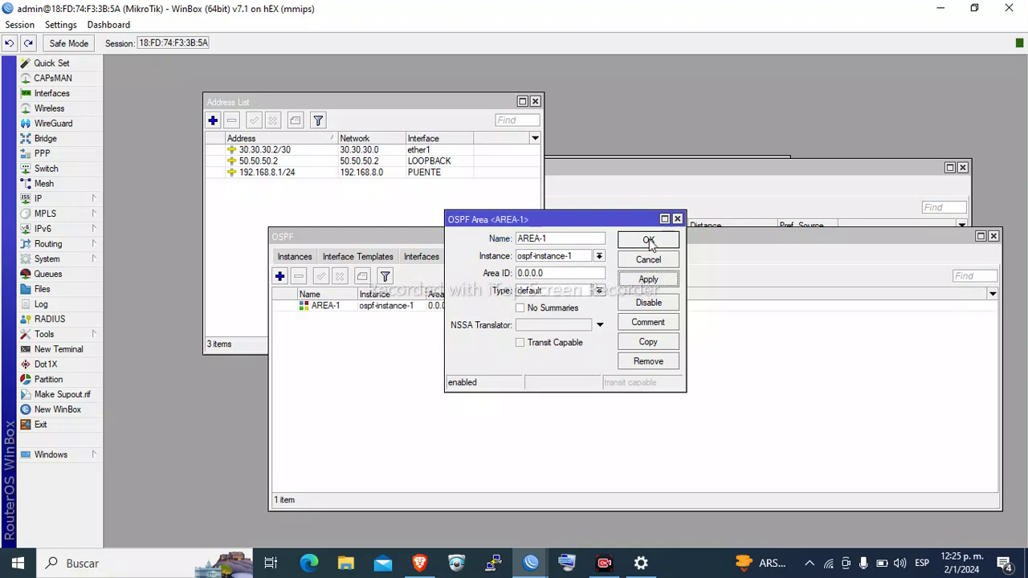
click(648, 240)
Switch to the first router's session, examine its OSPF area's name and settings, and return to the second router
click(530, 565)
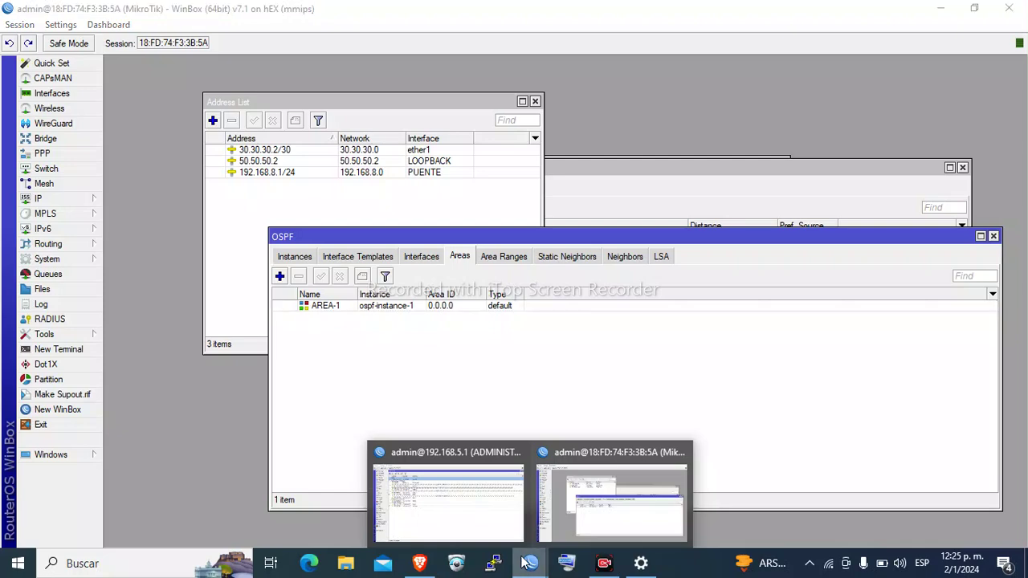
click(453, 474)
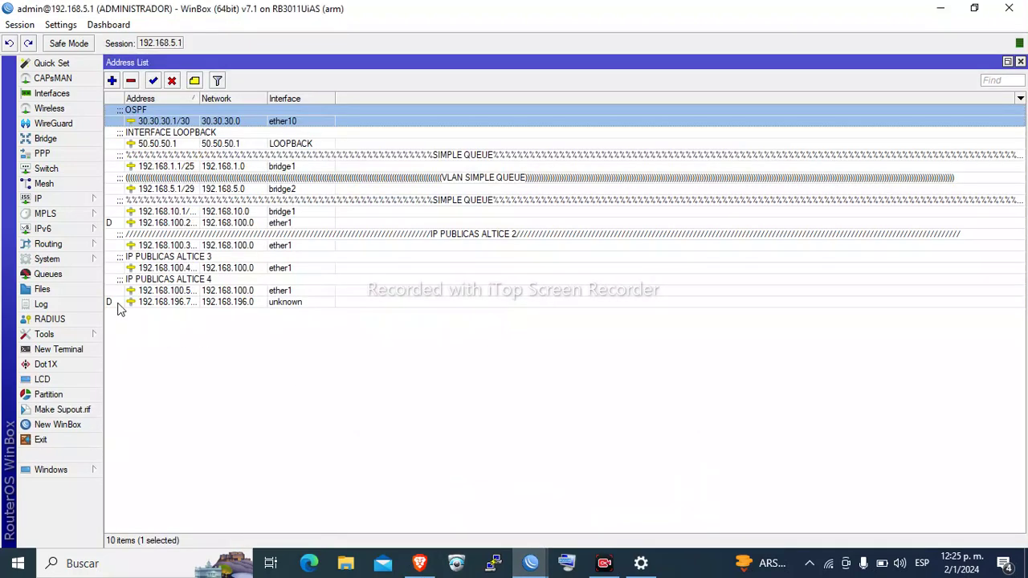
click(80, 245)
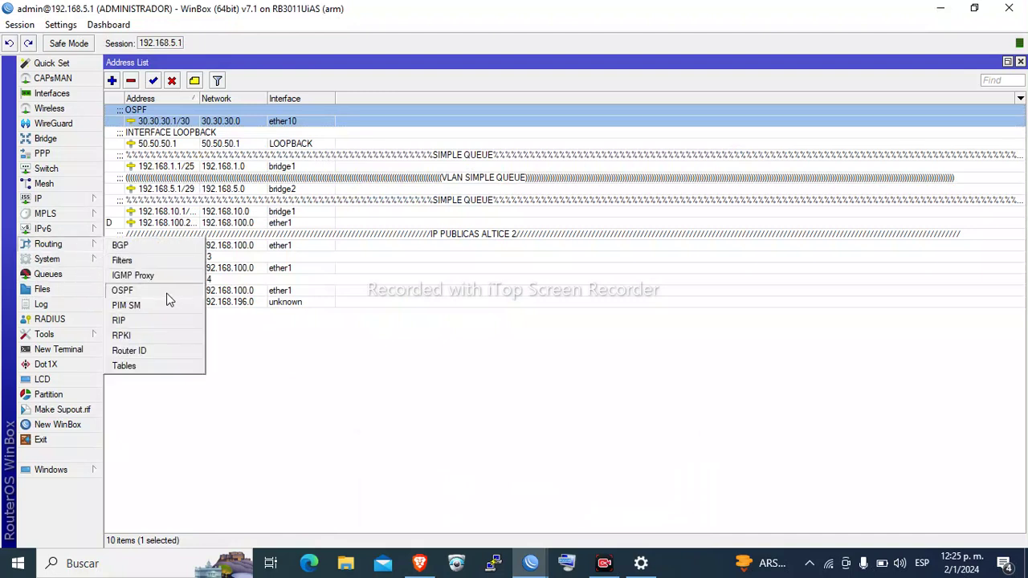
click(124, 291)
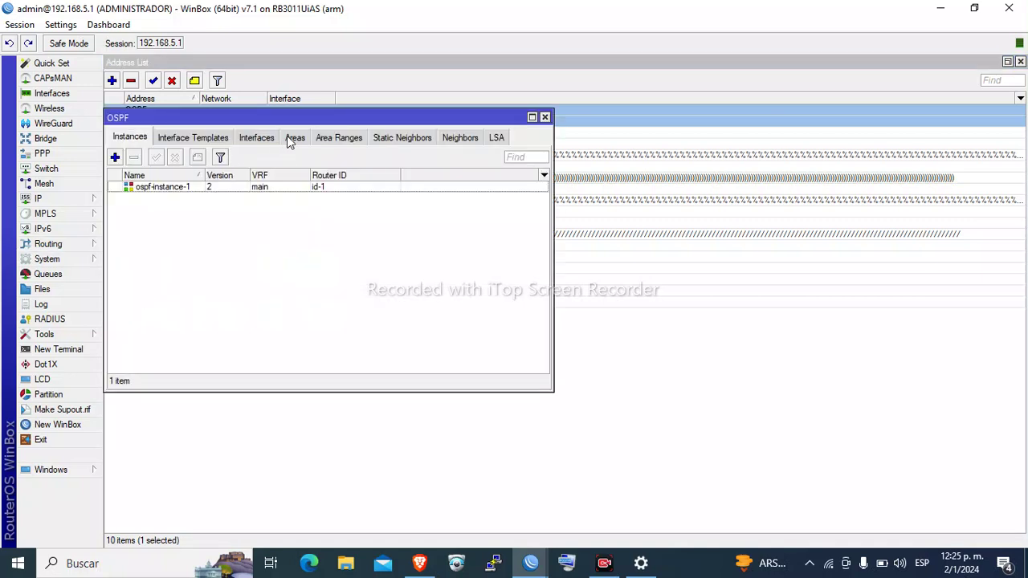
click(291, 138)
click(169, 188)
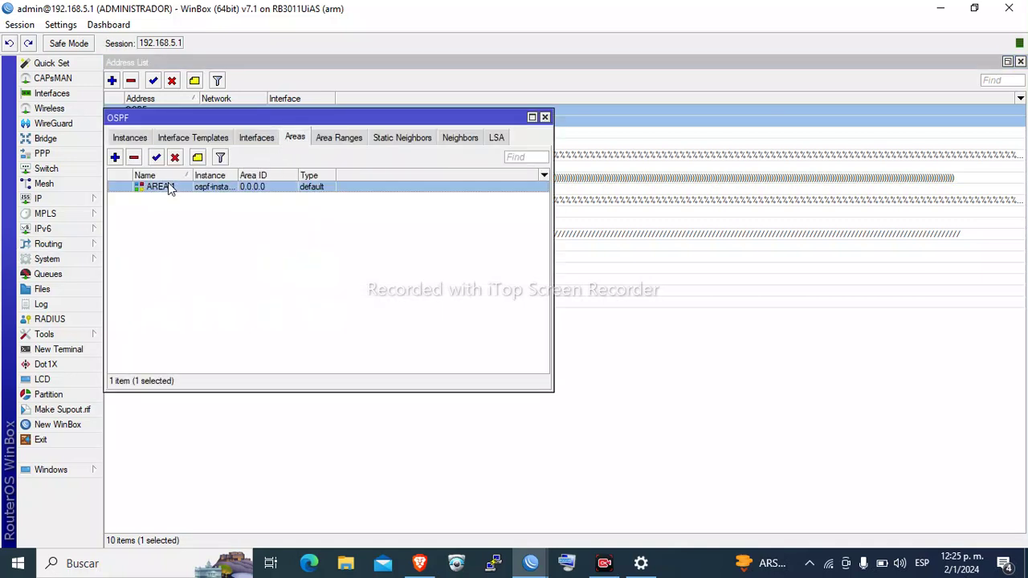
double_click(169, 187)
click(648, 239)
mouse_move(540, 560)
click(624, 505)
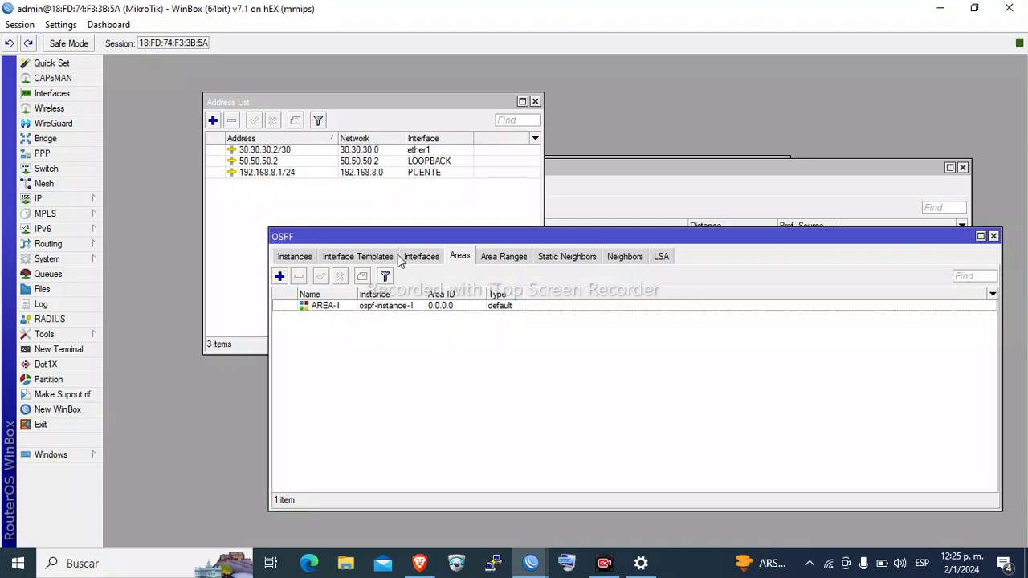
Add an OSPF interface template for ether1 in AREA-1 with broadcast network type on the second router, and apply it
click(332, 257)
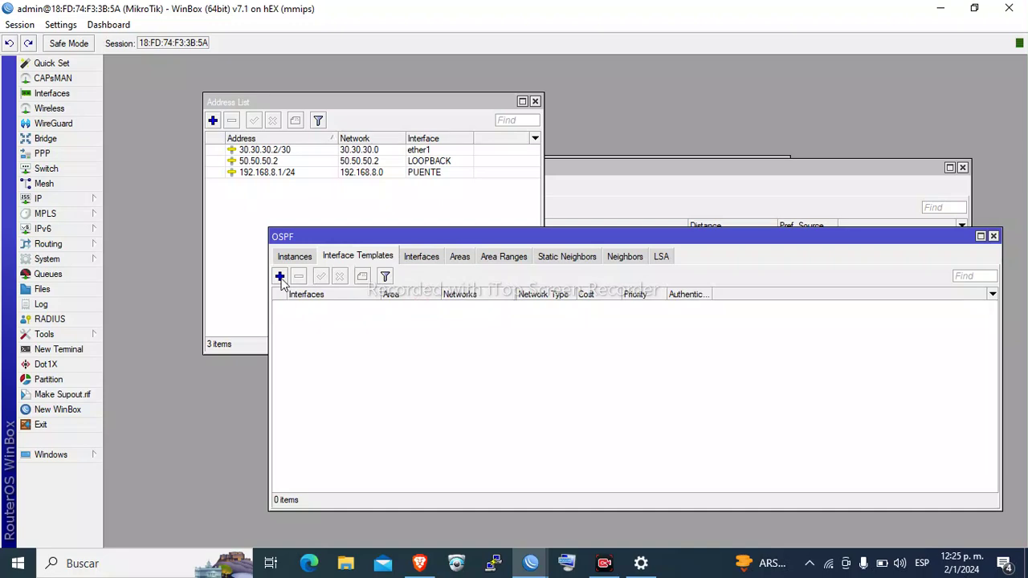
click(279, 276)
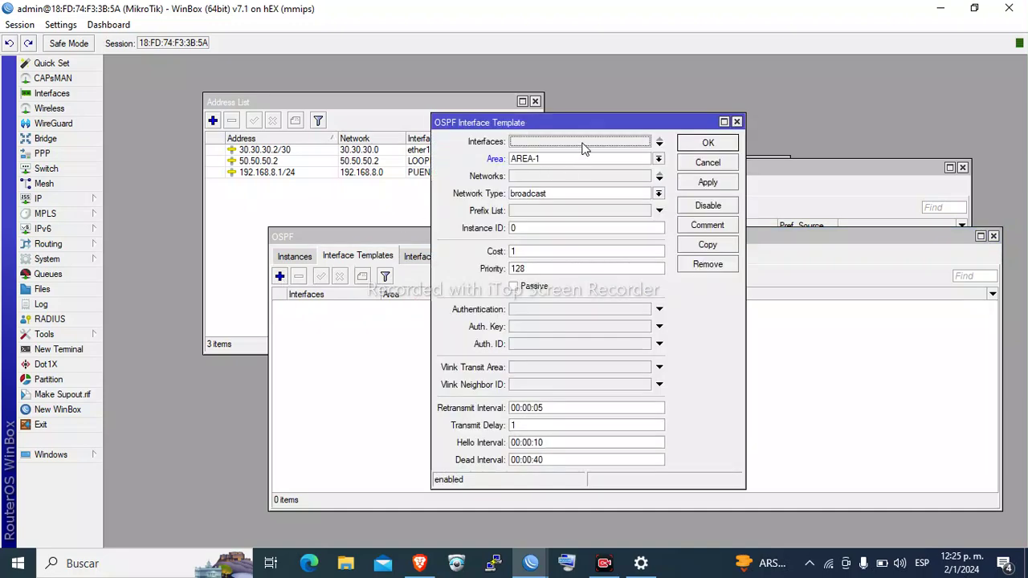
key(Down)
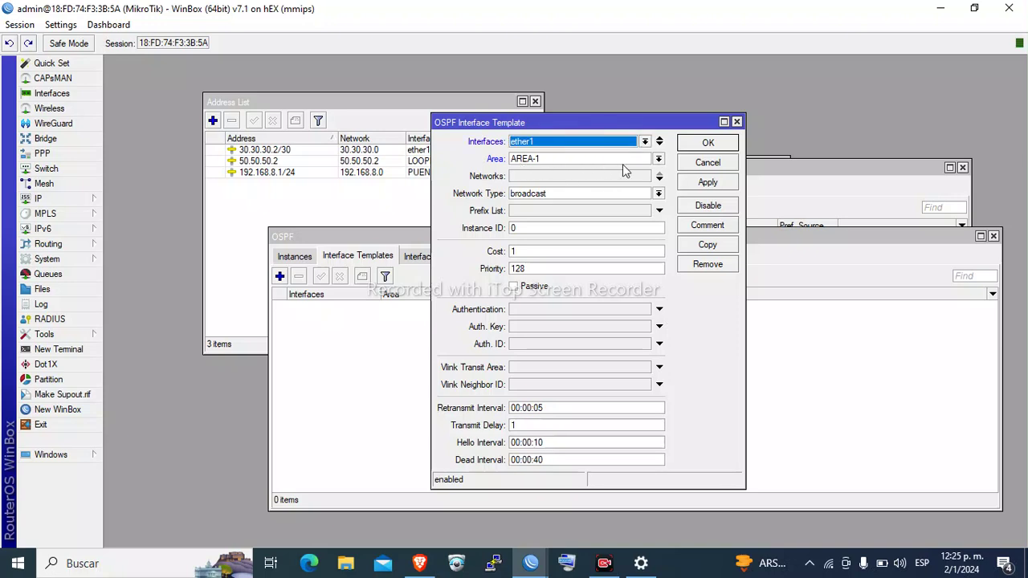
click(698, 186)
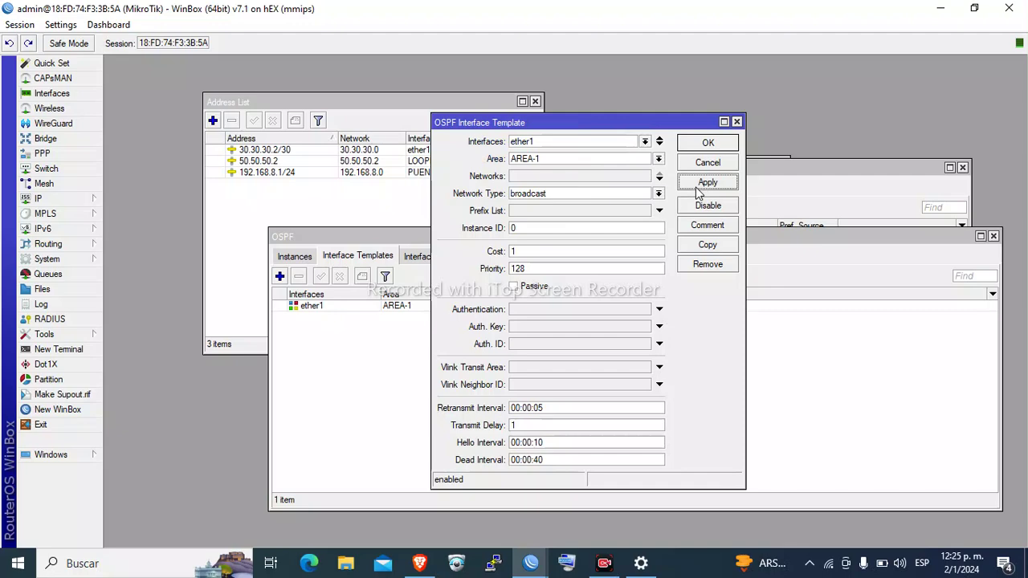
Copy the ether1 template for interface PUENTE, make the copy passive, apply it and close both template windows
click(724, 247)
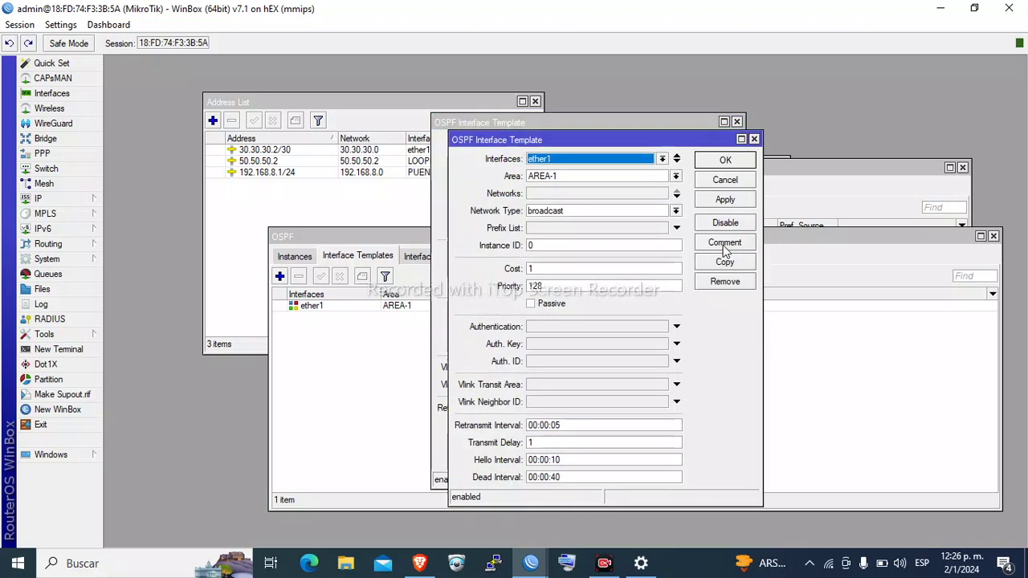
click(663, 159)
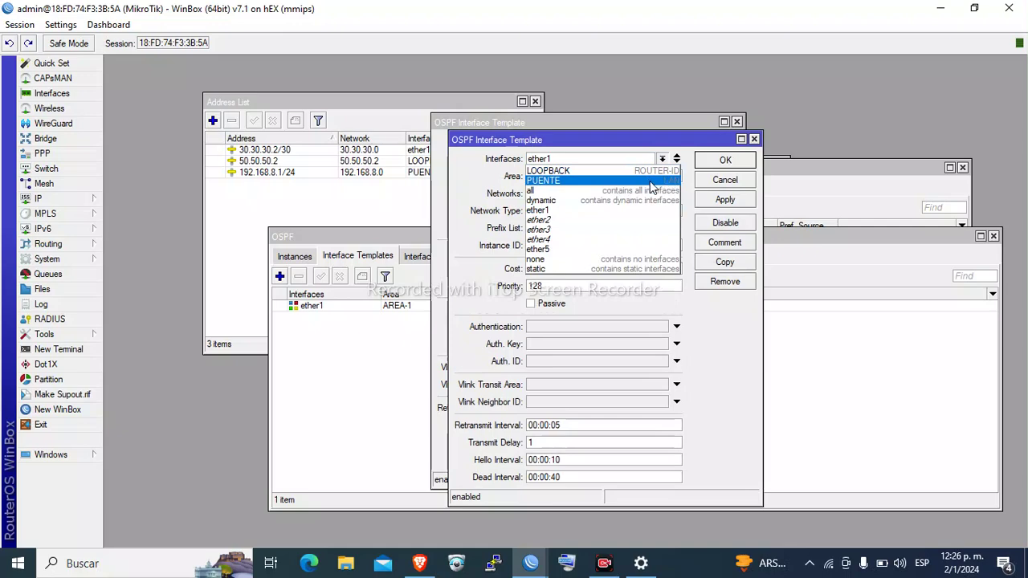
click(652, 186)
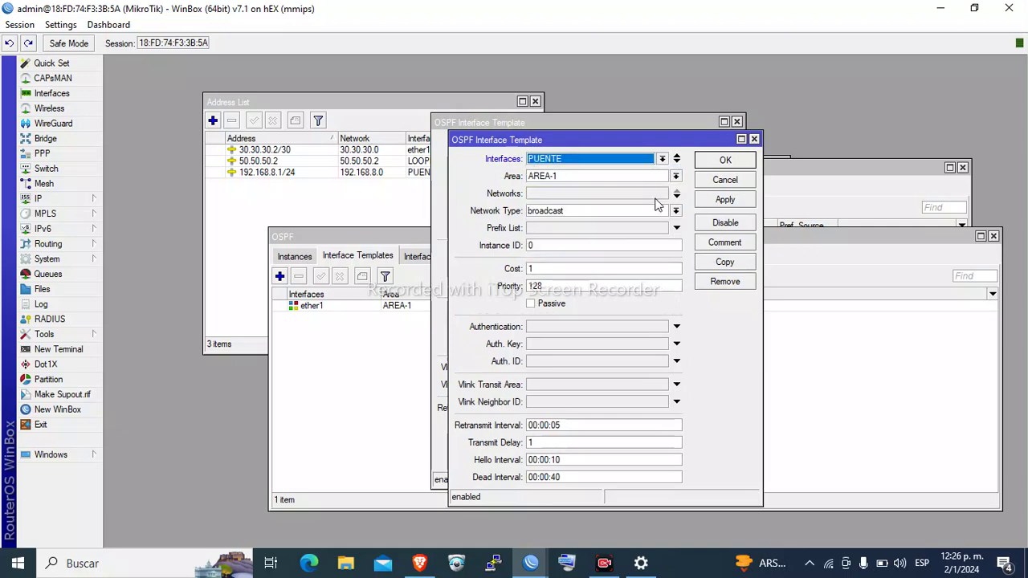
click(533, 307)
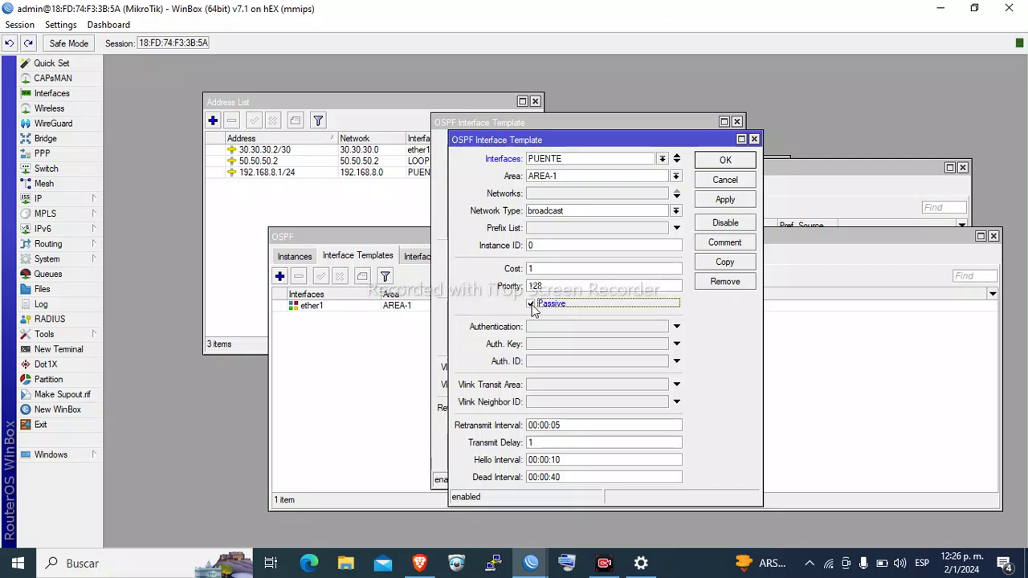
click(725, 200)
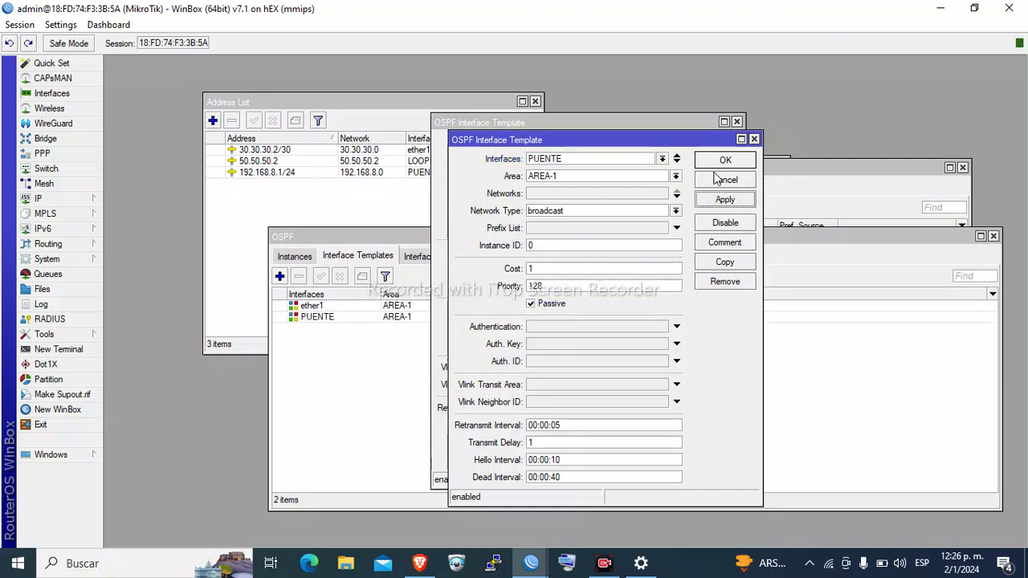
click(718, 161)
click(699, 143)
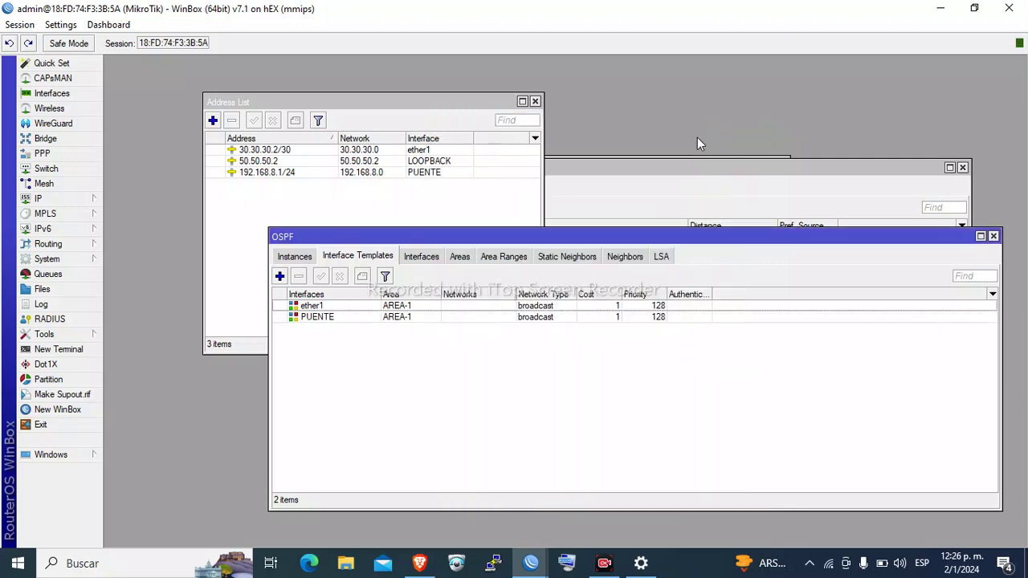
Examine the second router's OSPF interfaces, static neighbors, area ranges, areas and templates, plus the settings of its OSPF instance
click(411, 257)
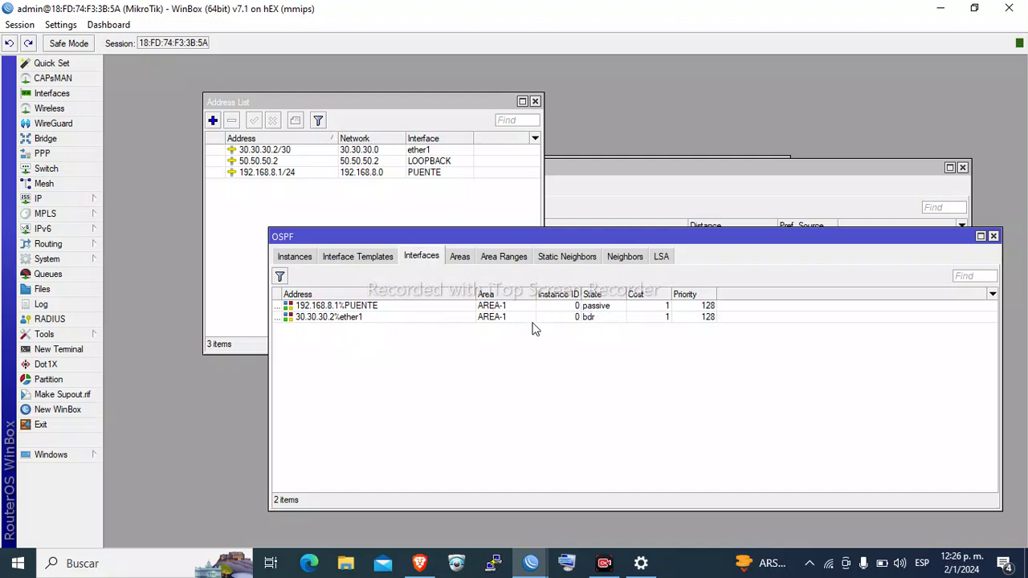
click(582, 258)
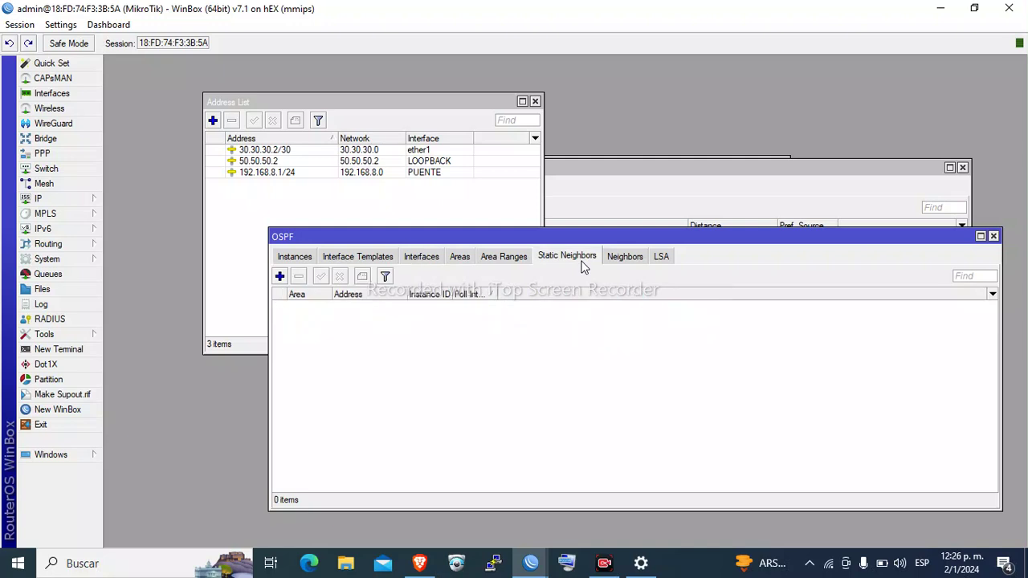
click(516, 255)
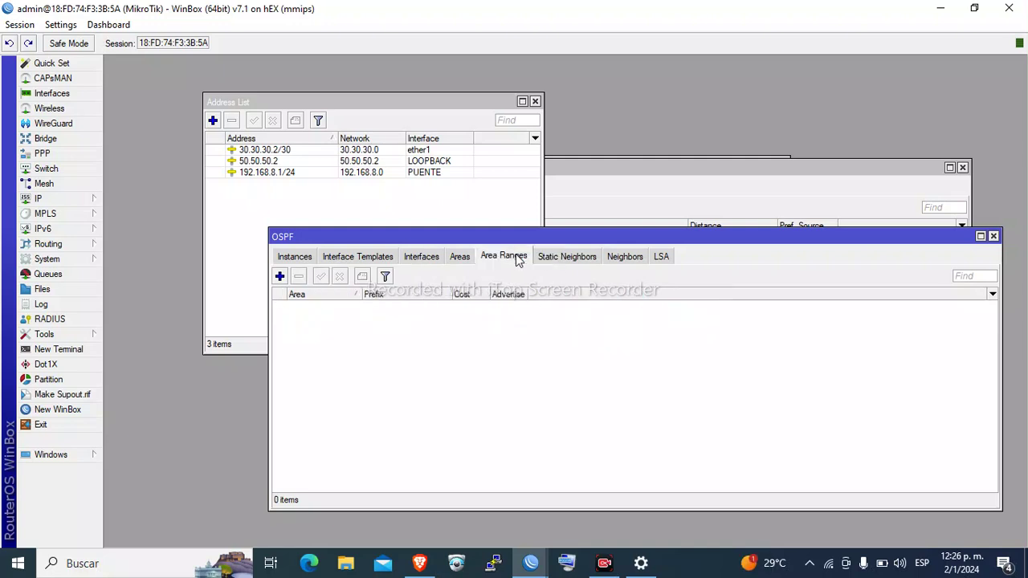
click(462, 259)
click(426, 260)
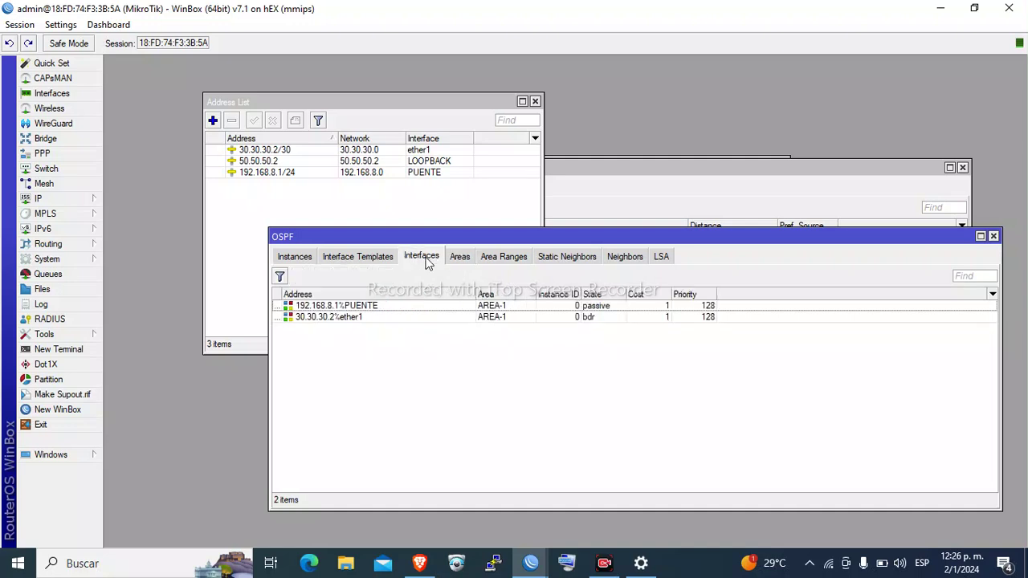
click(362, 259)
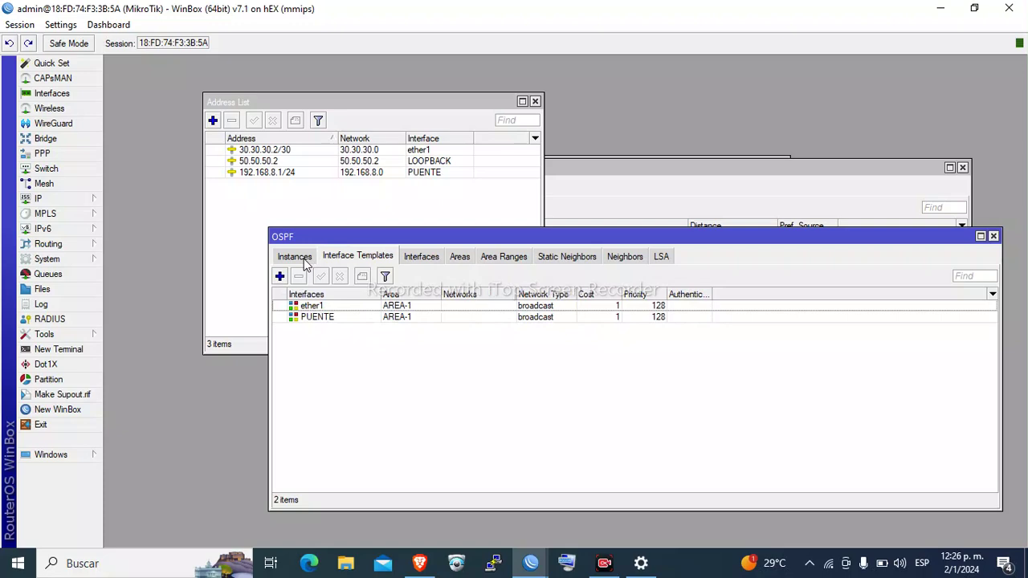
click(305, 266)
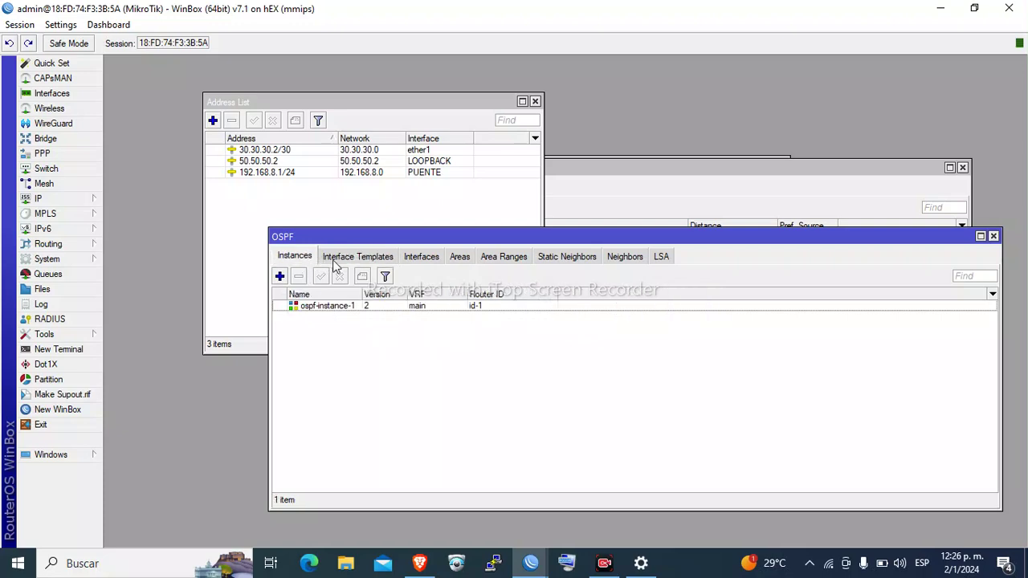
double_click(349, 307)
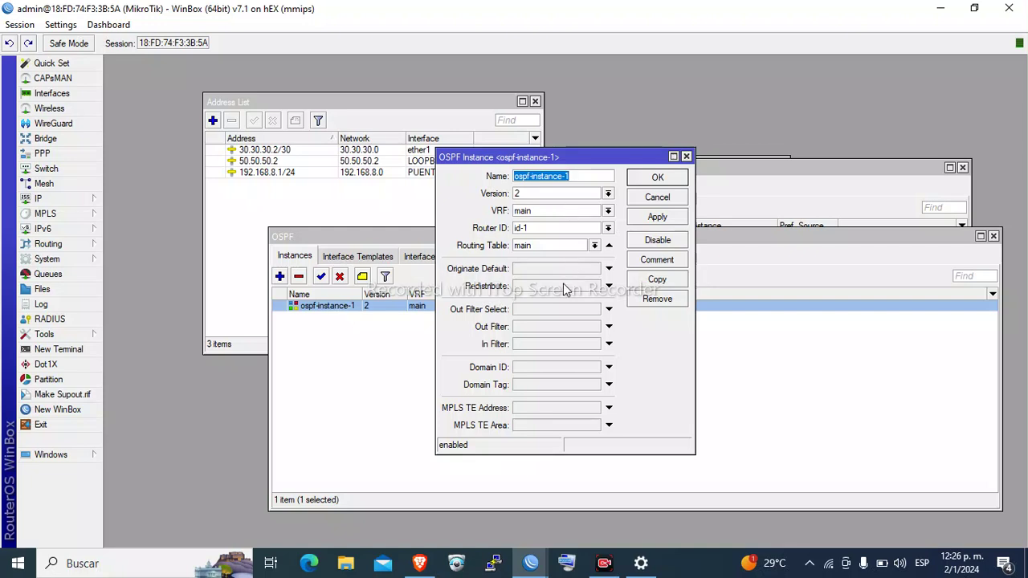
click(664, 178)
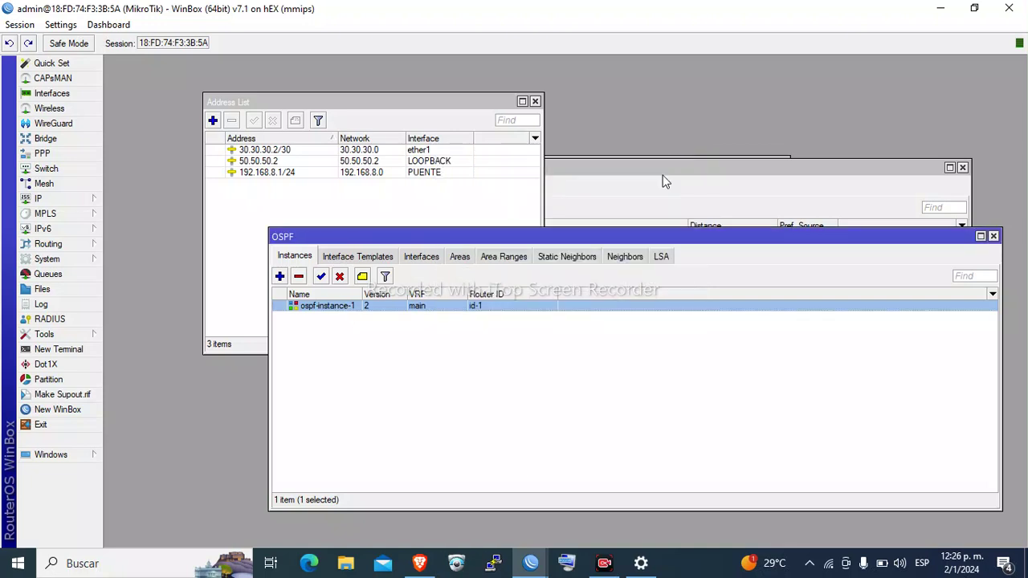
Review the OSPF templates, interface states and areas again, and check the OSPF neighbors for adjacency with the first router
click(354, 257)
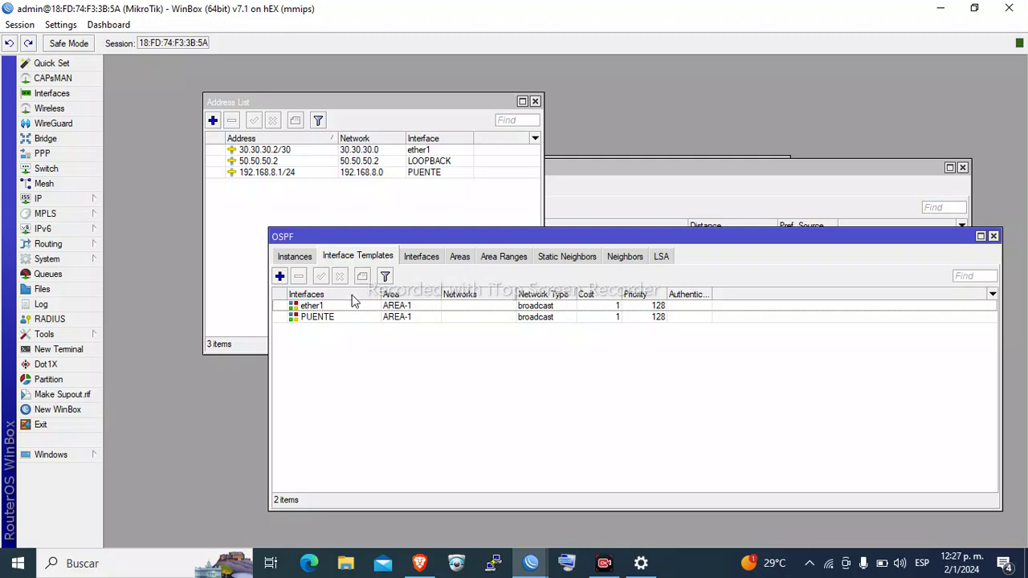
click(425, 257)
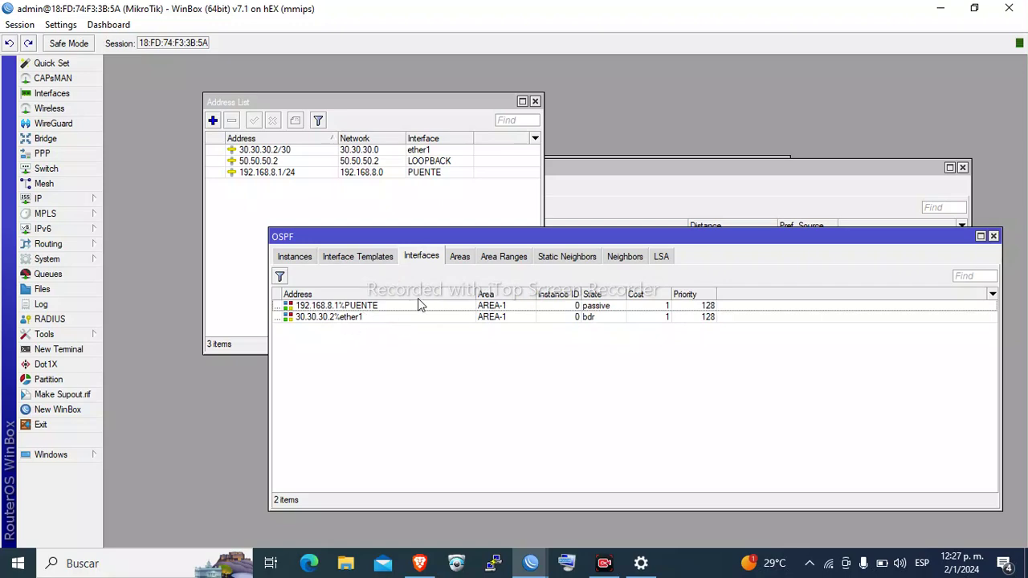
click(458, 257)
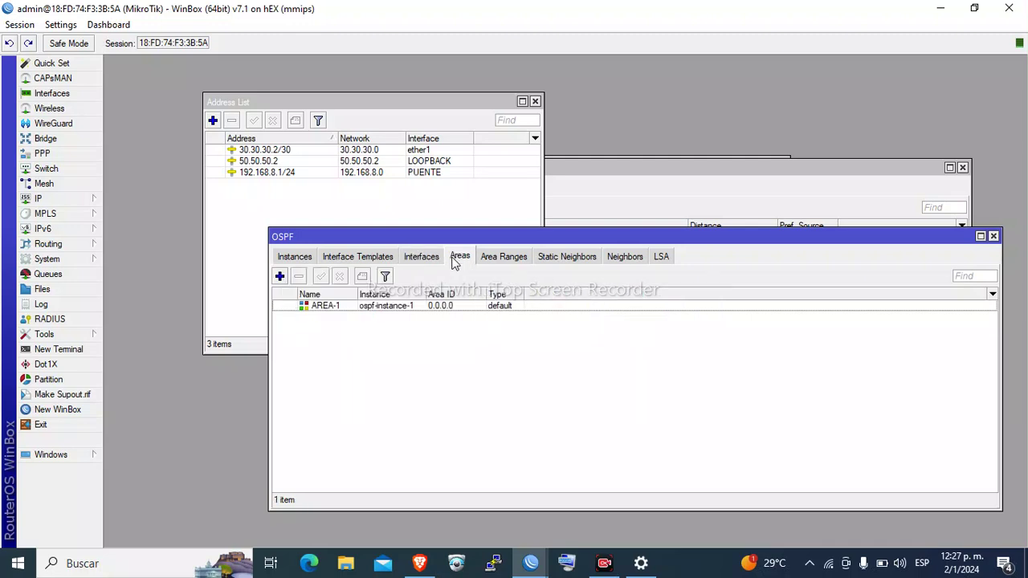
click(498, 257)
click(563, 258)
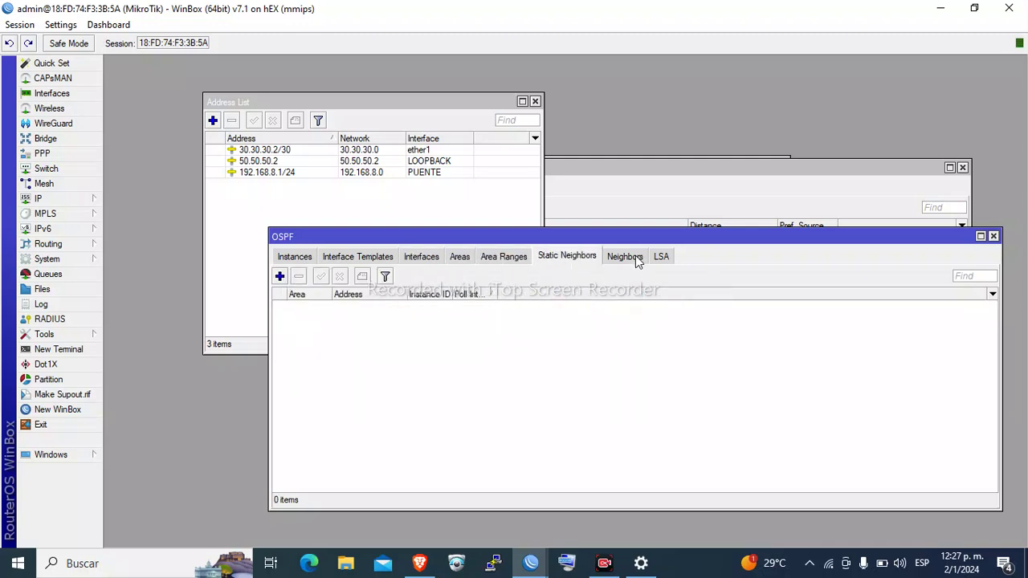
click(626, 256)
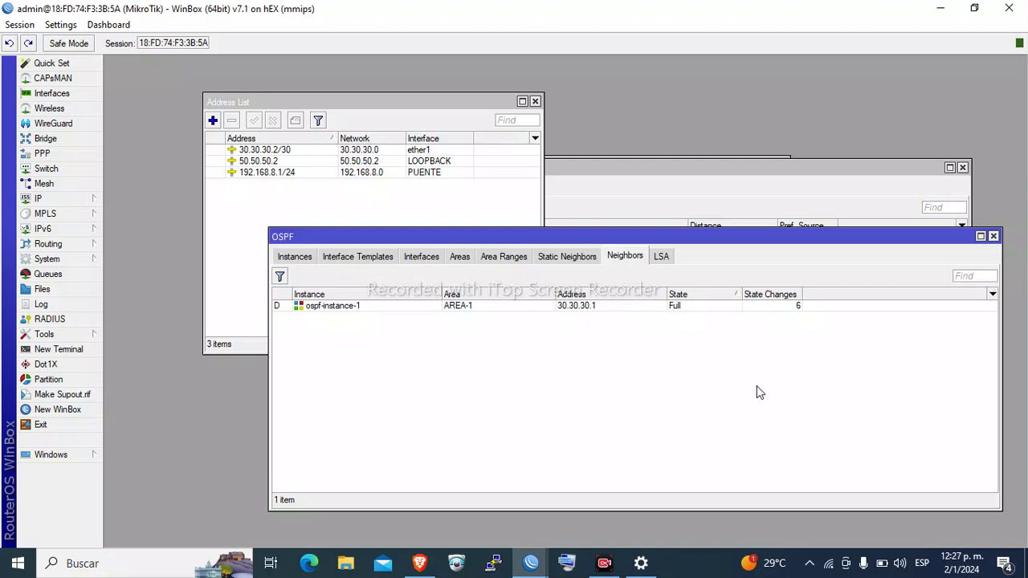
click(828, 567)
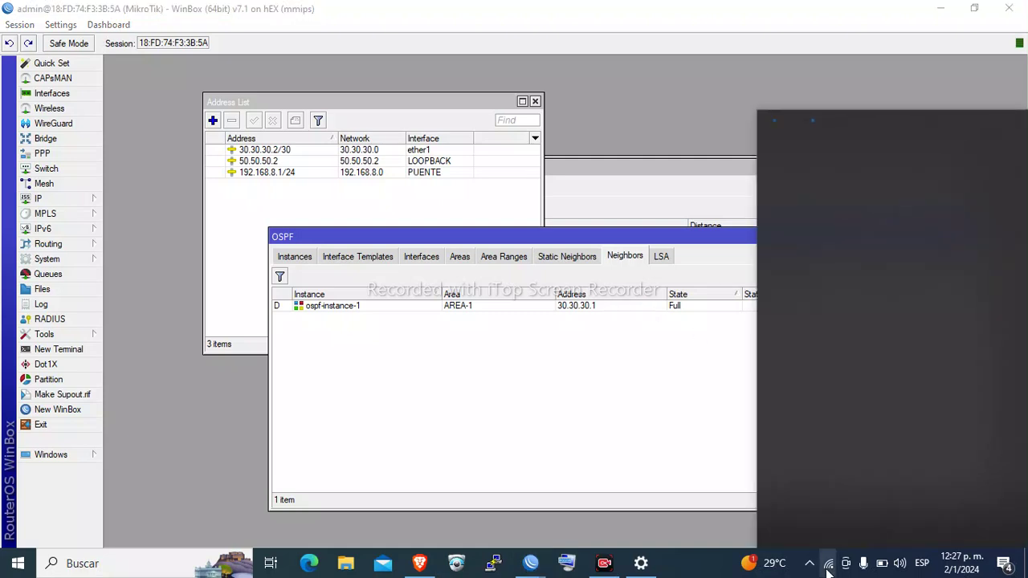
click(728, 413)
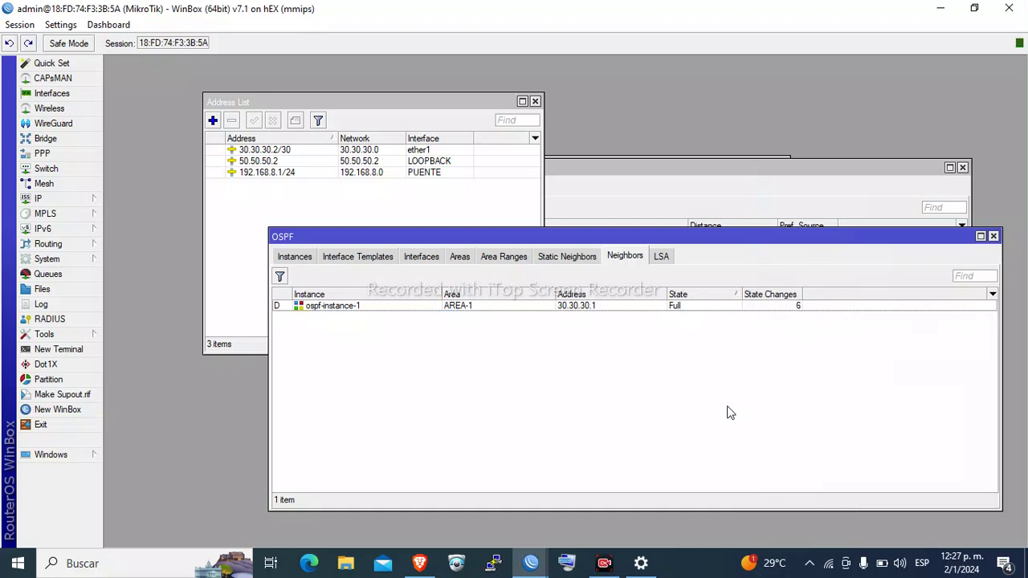
Start the DHCP server setup on interface PUENTE and accept the proposed settings up to the DNS servers
click(60, 198)
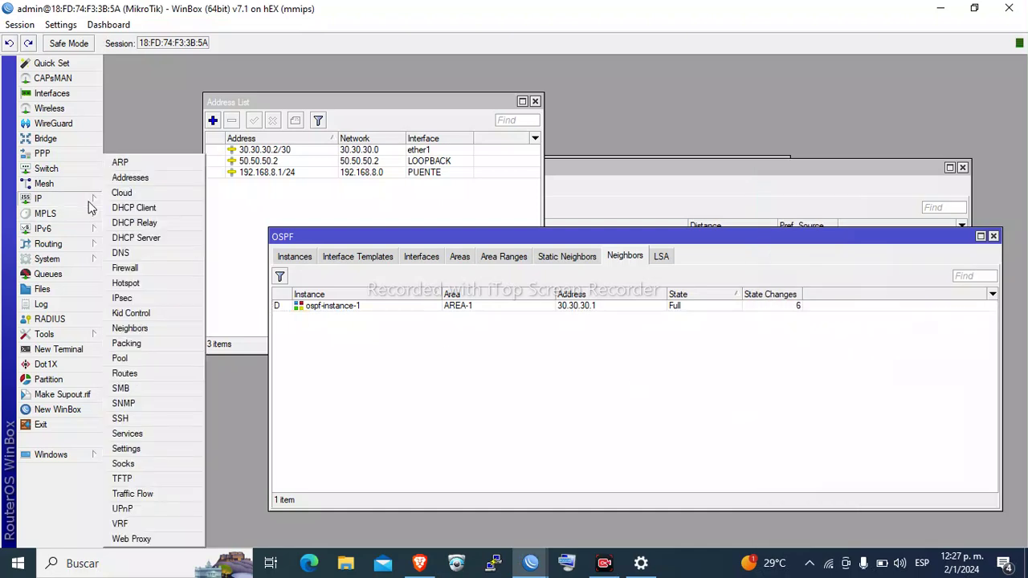
click(183, 235)
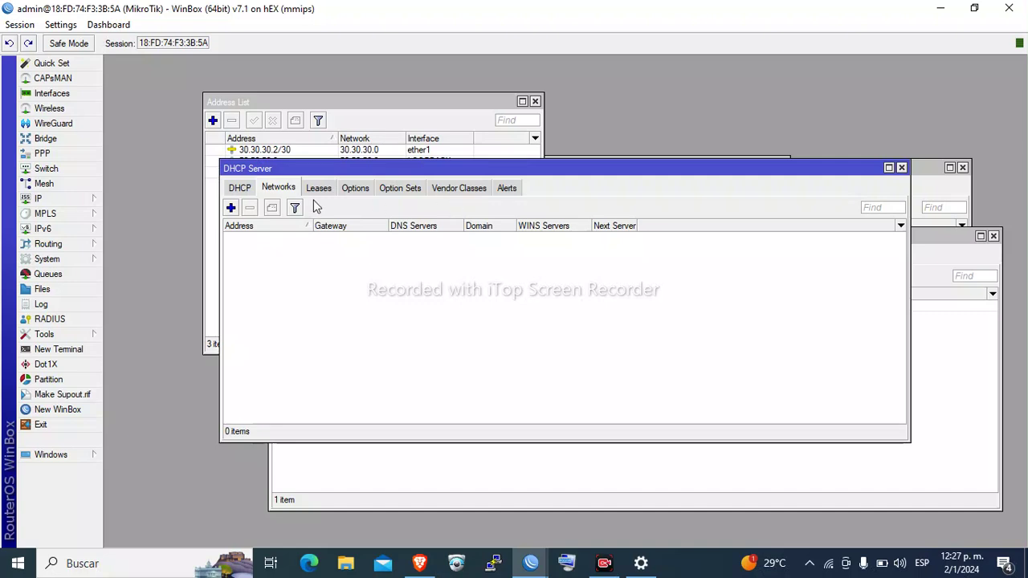
click(243, 189)
click(420, 207)
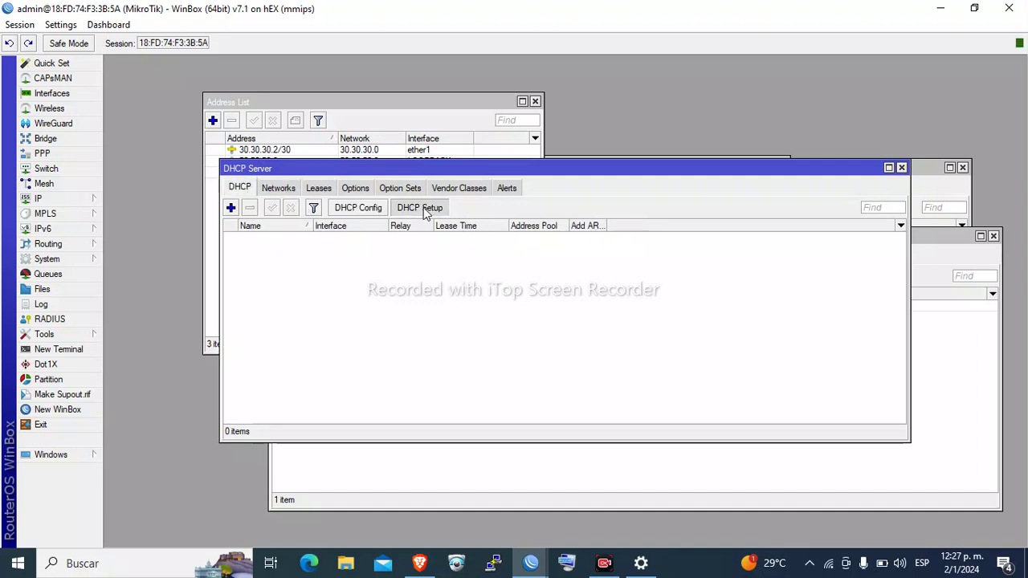
click(580, 302)
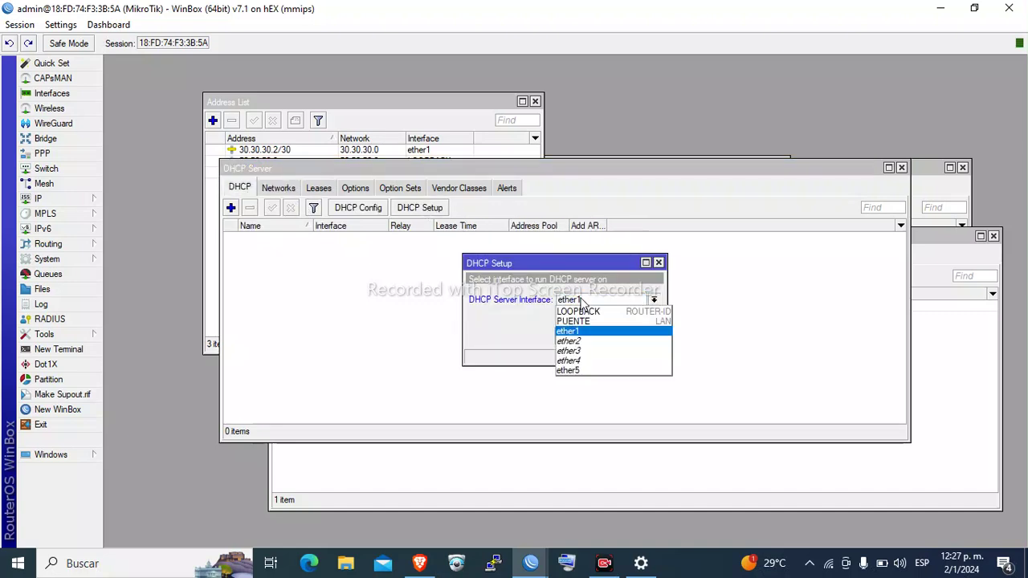
click(620, 321)
click(603, 336)
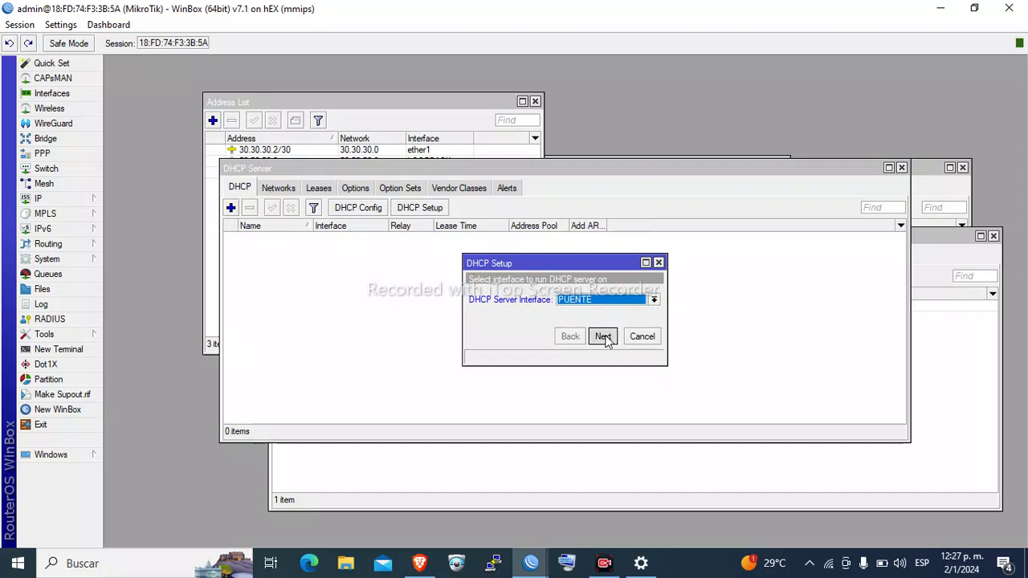
click(603, 336)
click(603, 336)
click(603, 336)
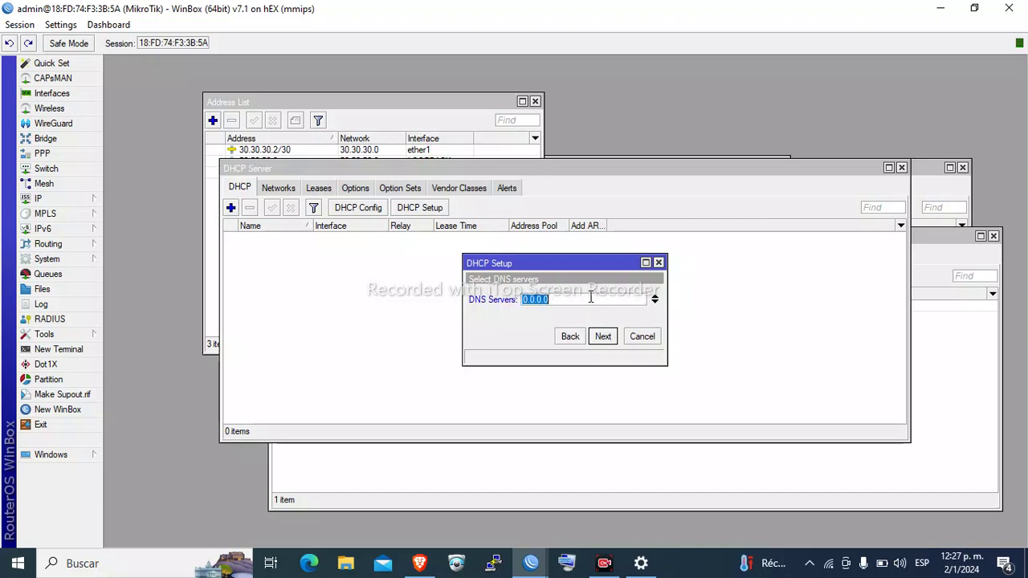
Set the DHCP DNS servers to 1.1.1.1 and 8.8.8.8, keep the proposed lease time and finish the setup
text(1.1.1.1)
click(656, 302)
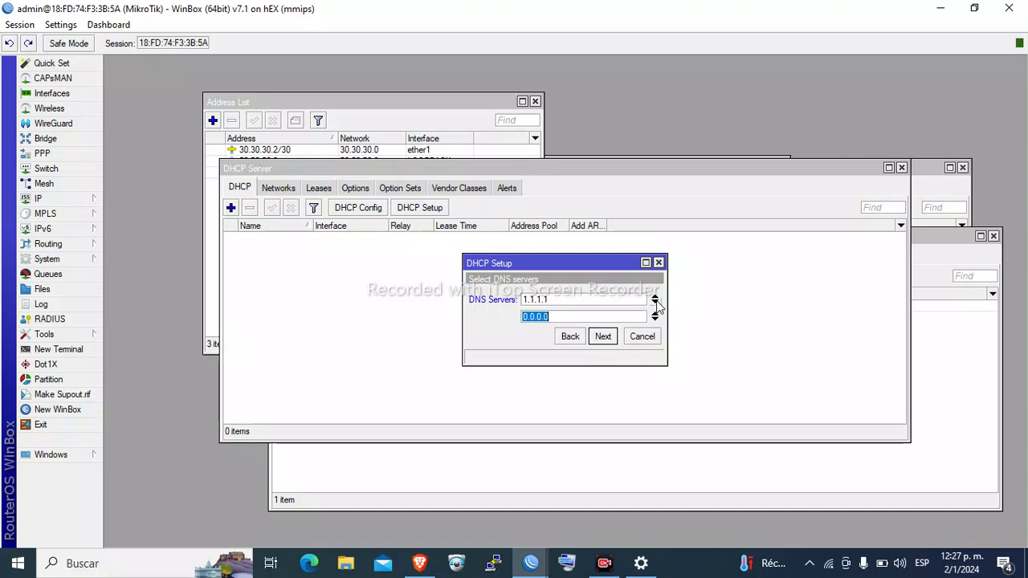
text(8.8.8.8)
click(604, 337)
click(609, 337)
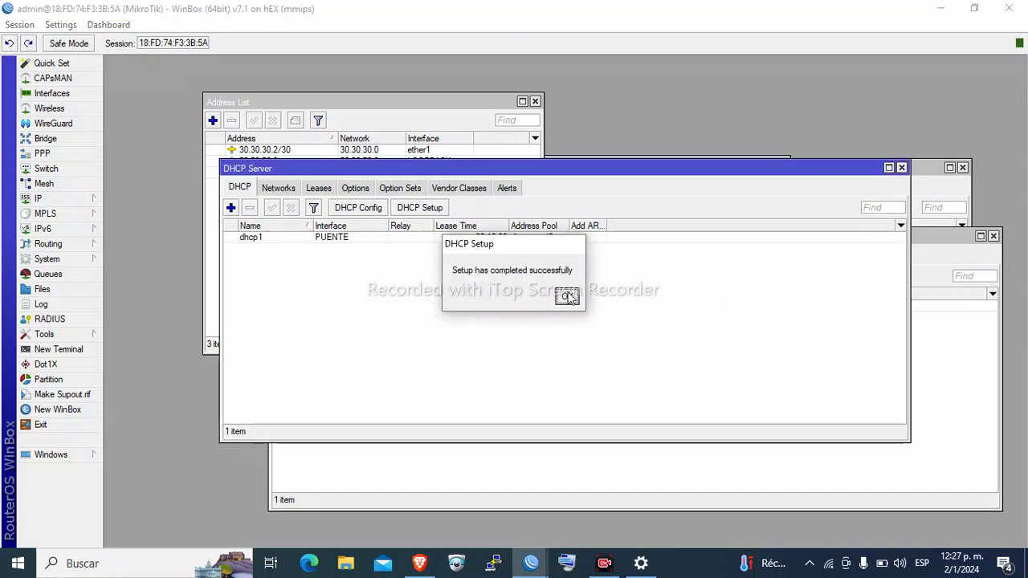
click(567, 297)
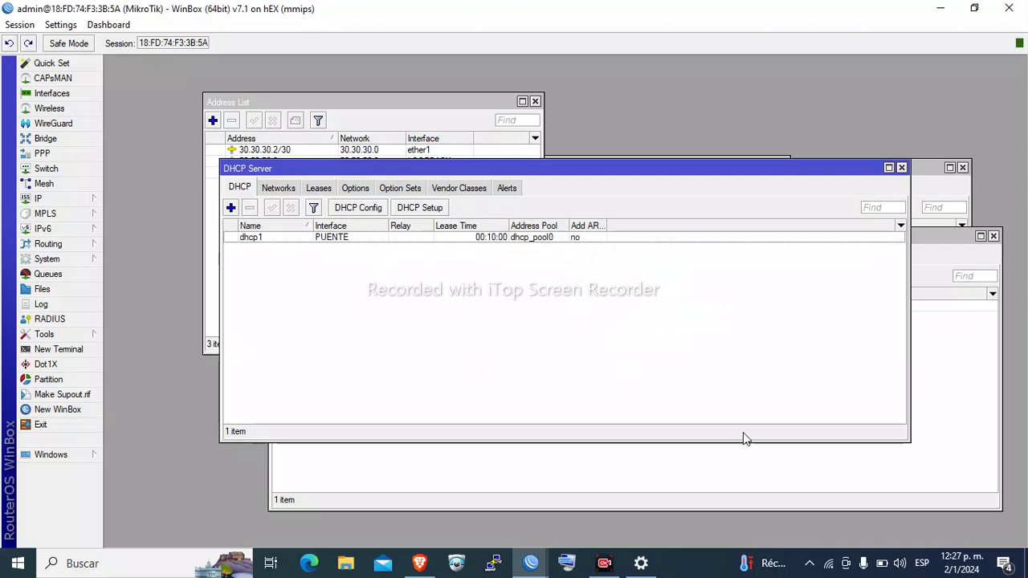
Check the computer's wired and Wi-Fi connection status in the Windows network list
click(829, 564)
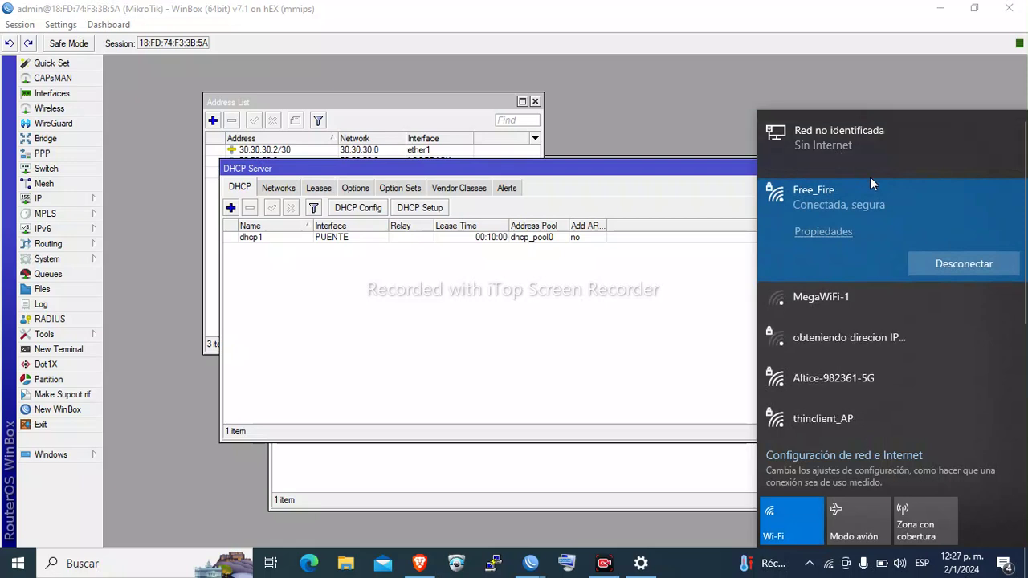
click(582, 239)
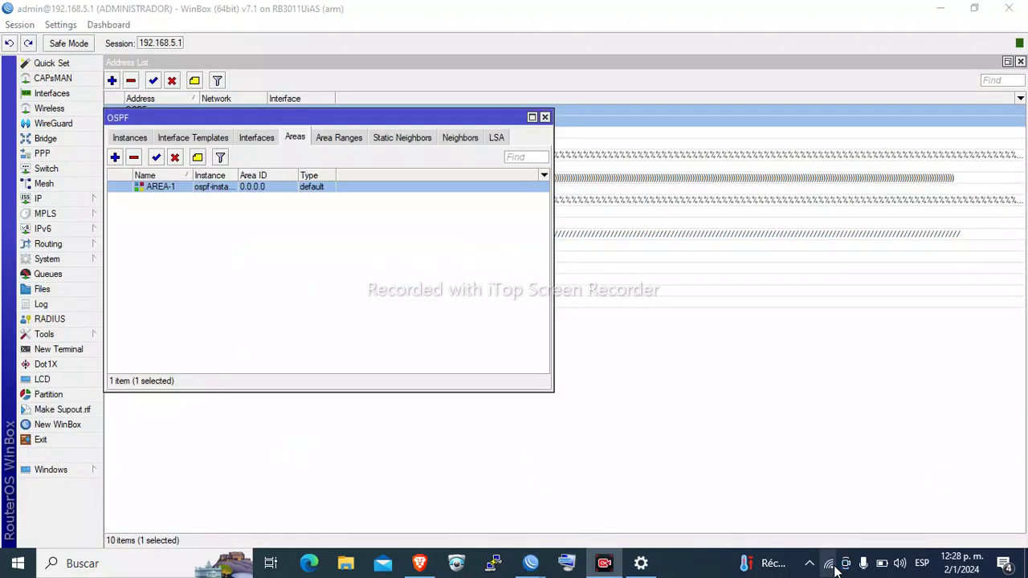
click(834, 566)
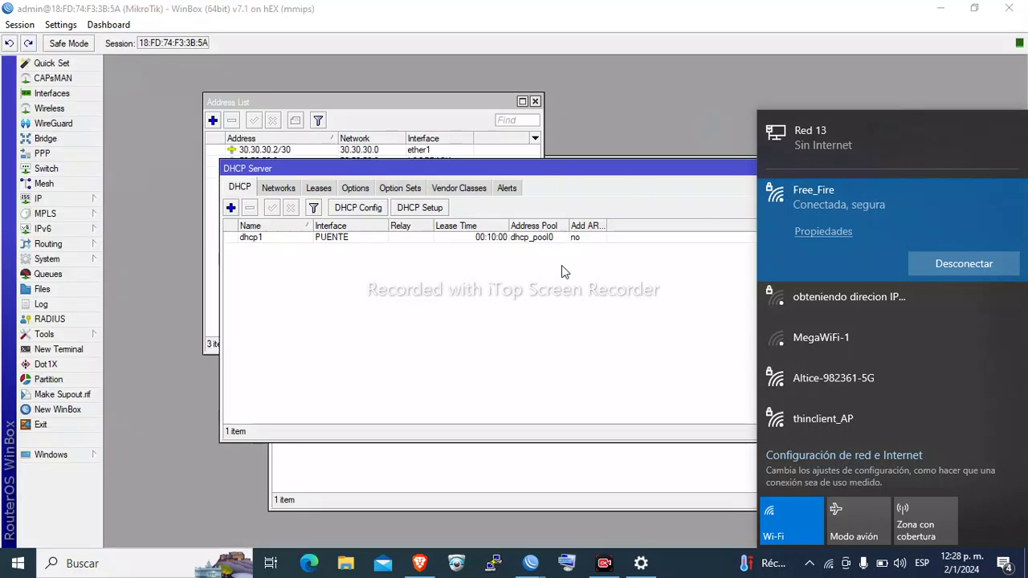
Add a default route for 0.0.0.0/0 through gateway 30.30.30.1 on the second router, keeping its address list uncovered
drag(571, 168, 531, 241)
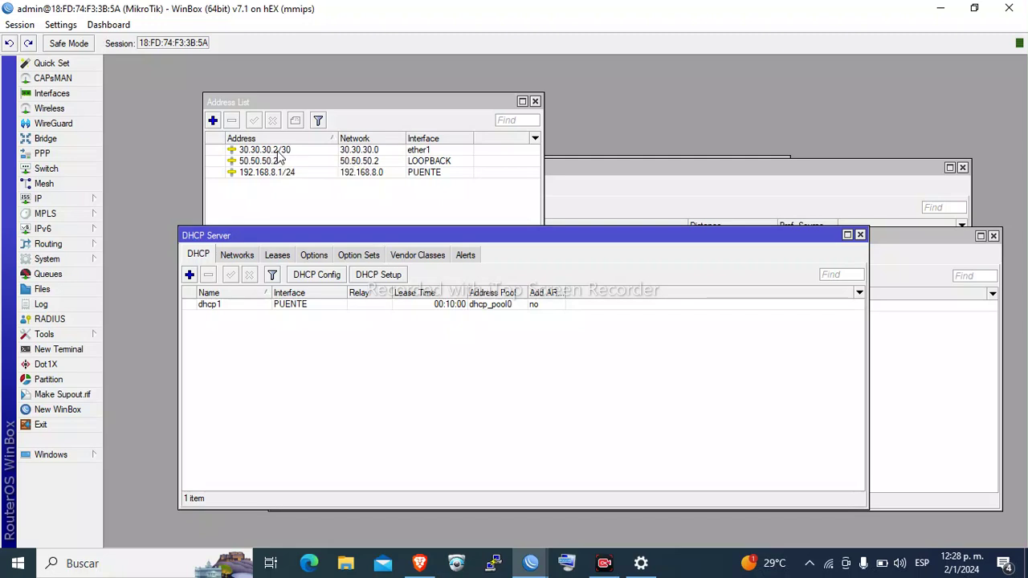
click(73, 203)
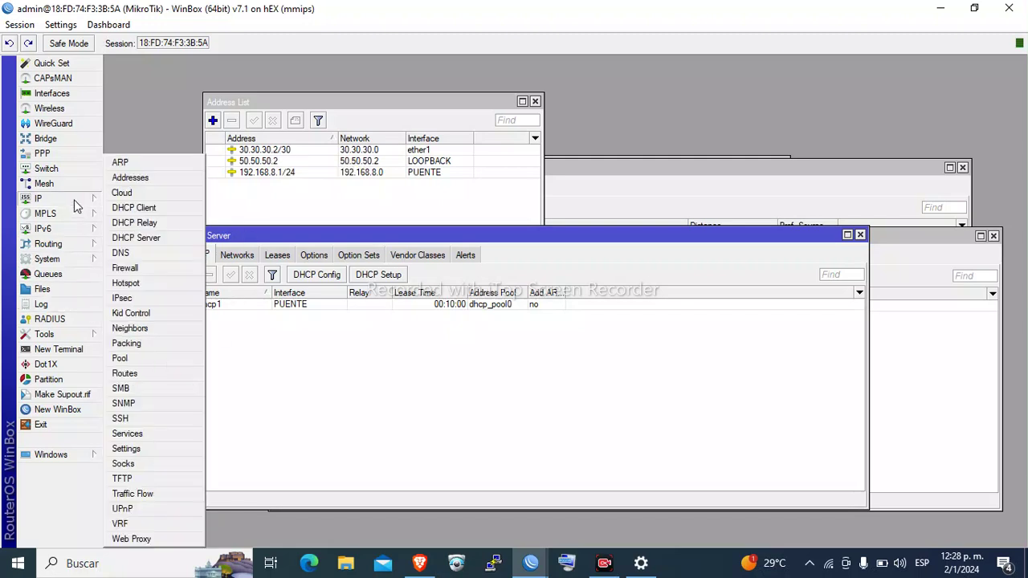
click(171, 373)
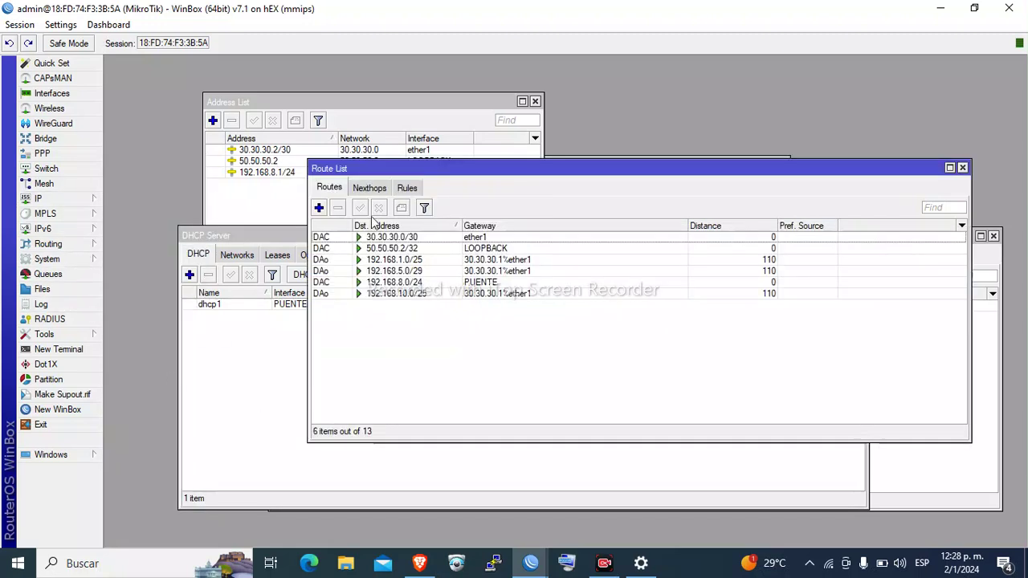
click(319, 207)
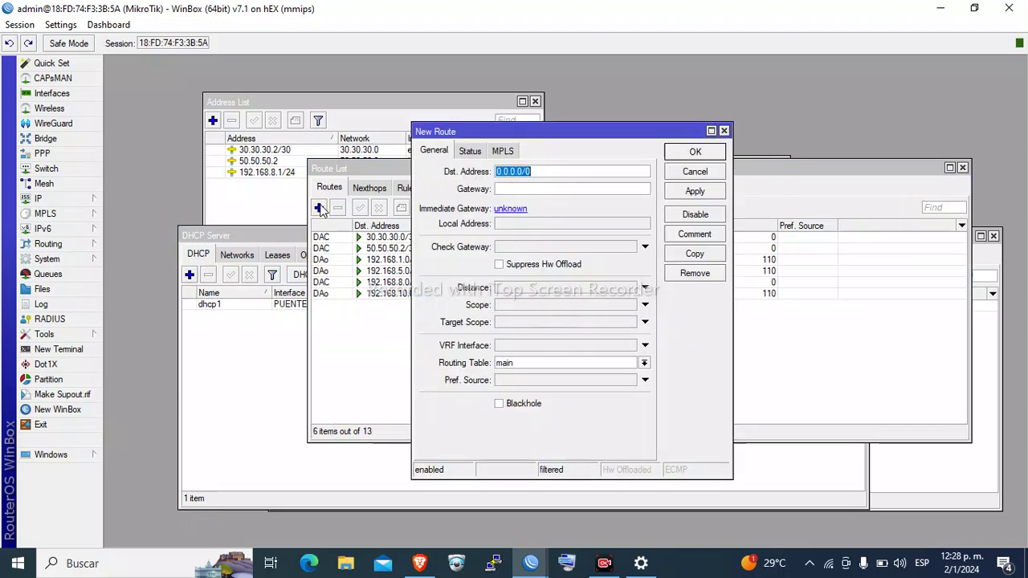
click(521, 187)
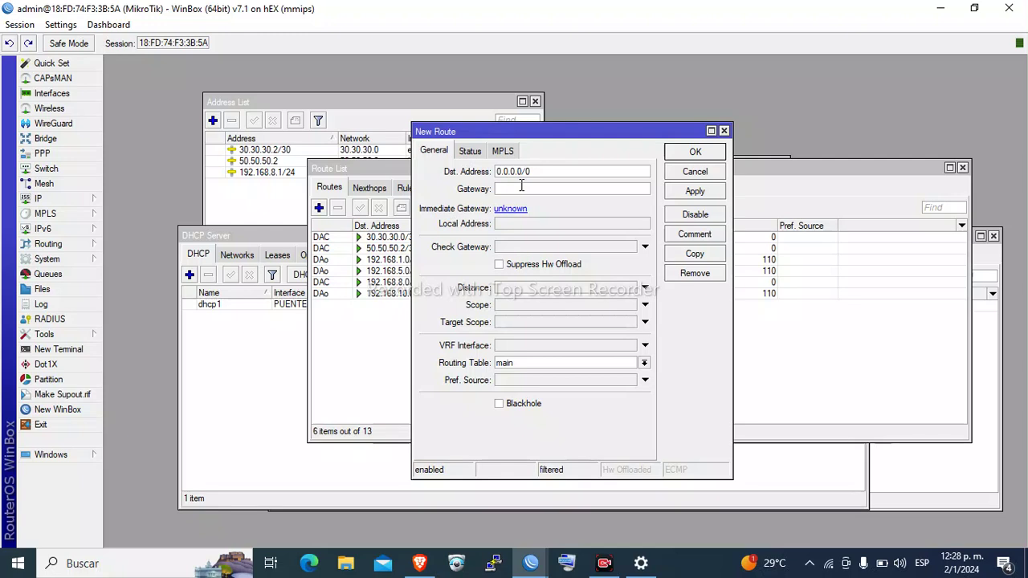
text(30.30.30.1)
click(684, 194)
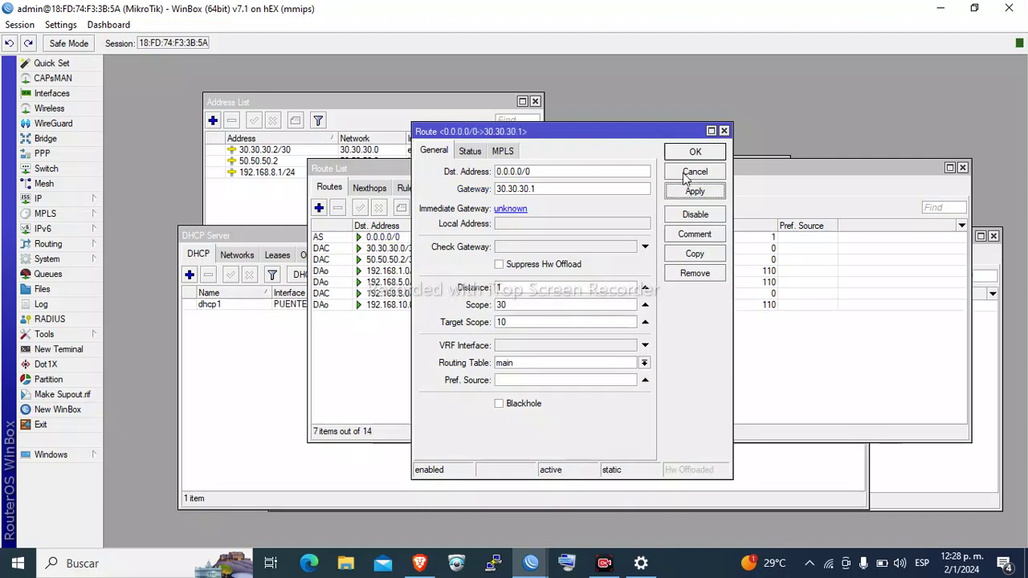
click(687, 152)
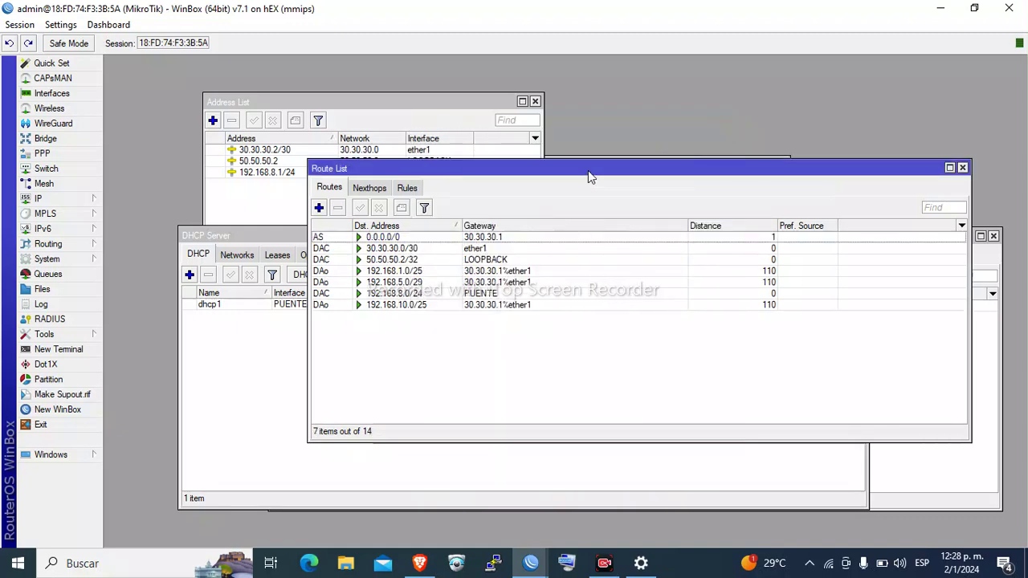
drag(588, 170, 631, 266)
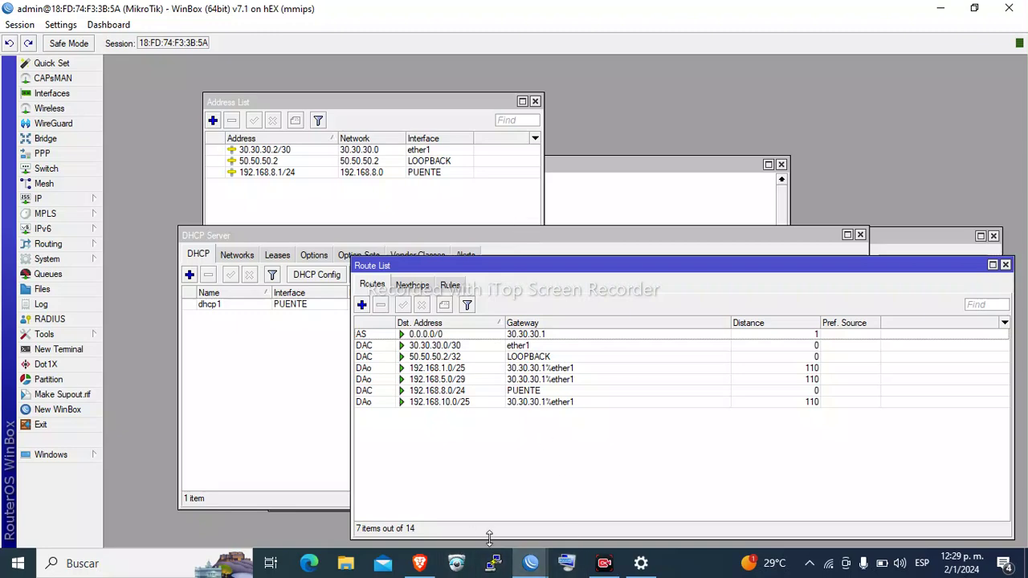
Review the comments on the first router's OSPF and loopback addresses, and return to the second router's session
mouse_move(532, 563)
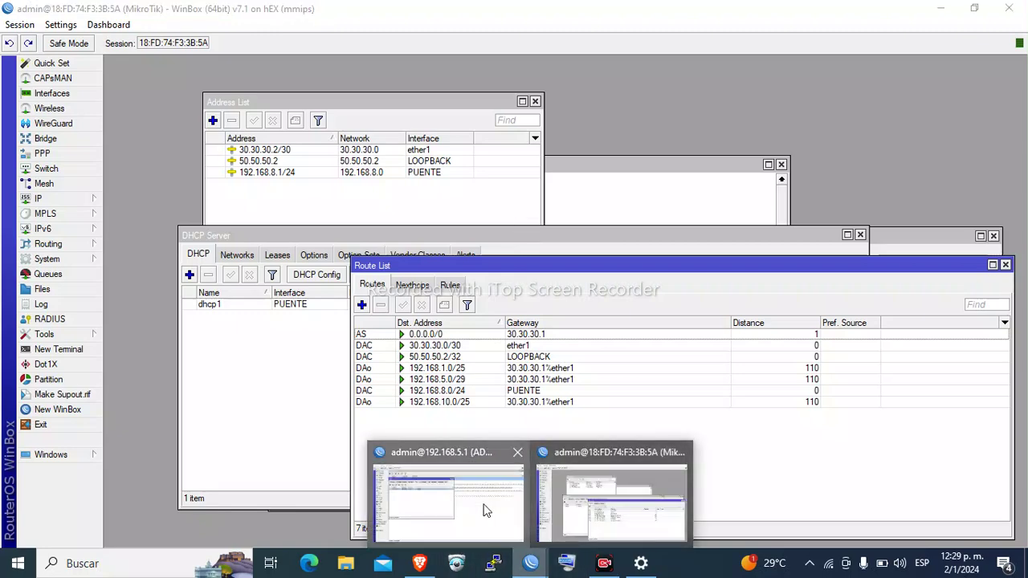
click(485, 510)
drag(334, 121, 572, 276)
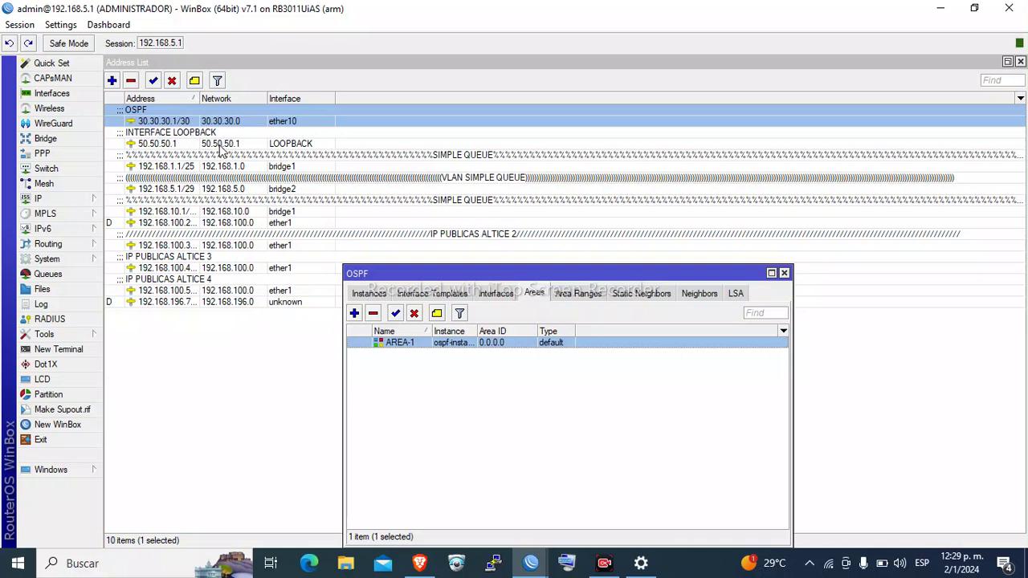
click(170, 145)
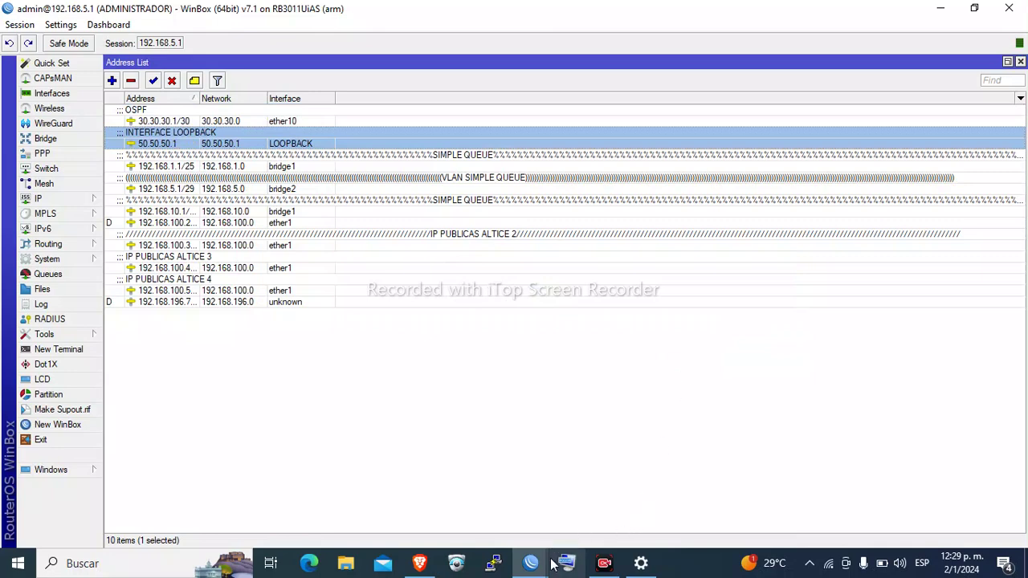
mouse_move(550, 564)
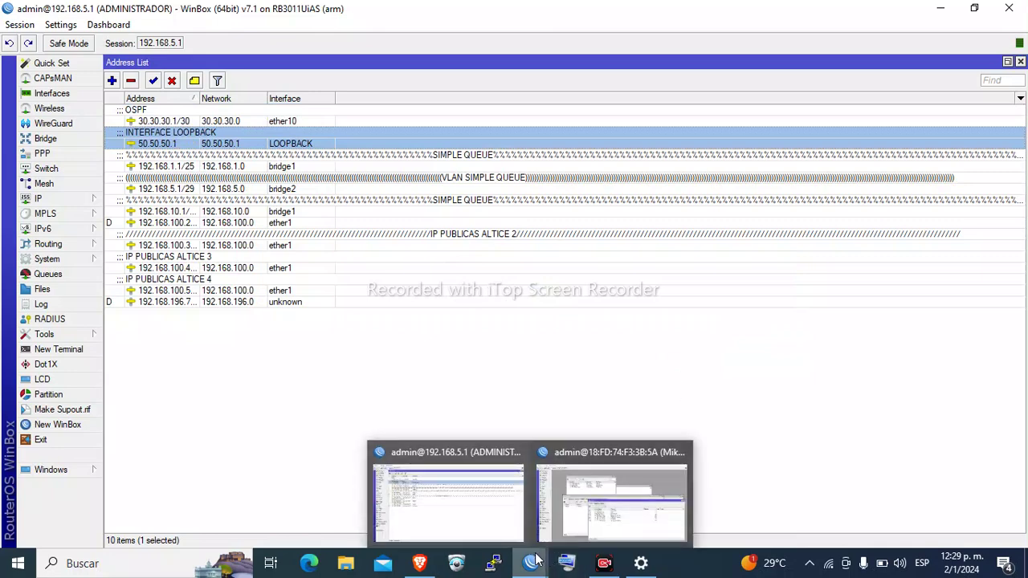
mouse_move(548, 546)
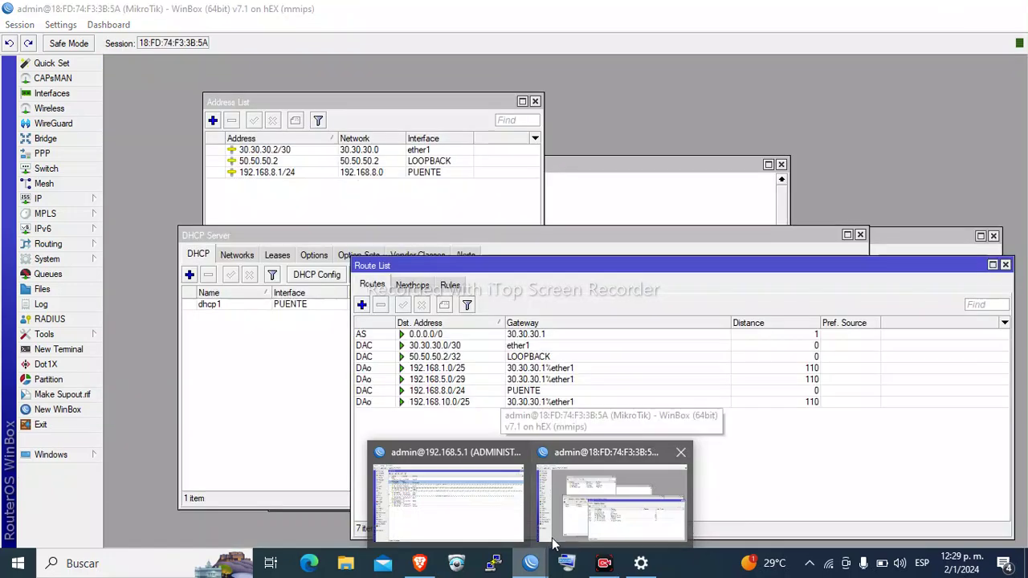
click(551, 540)
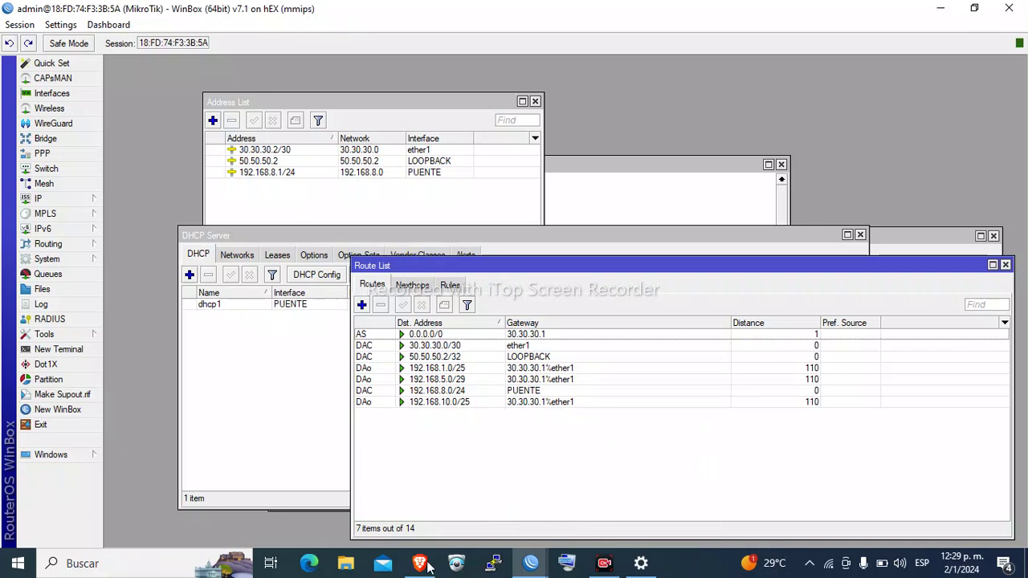
Add the comment OSPF to the second router's address 30.30.30.2/30 on ether1
click(265, 151)
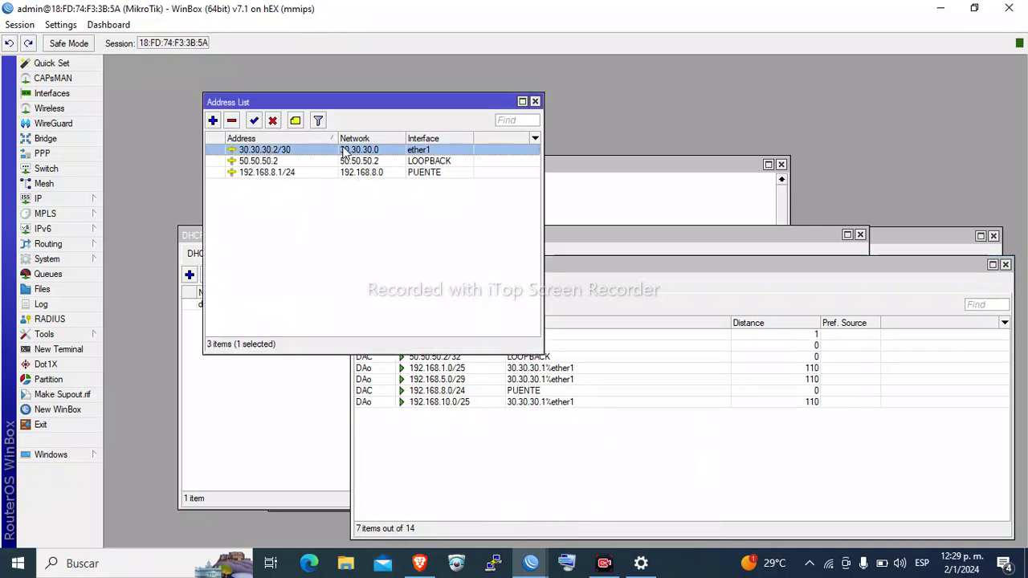
double_click(273, 150)
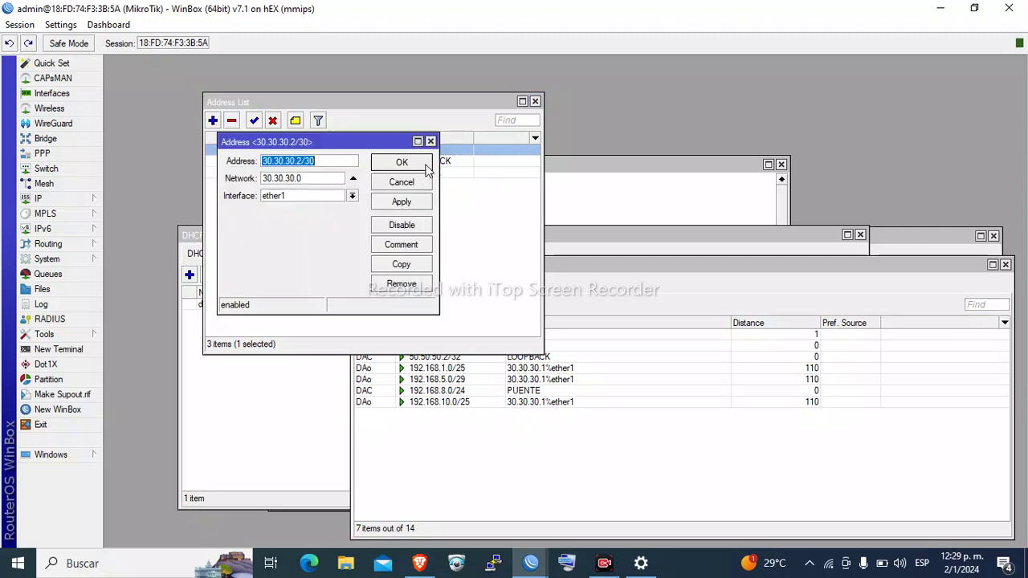
click(431, 141)
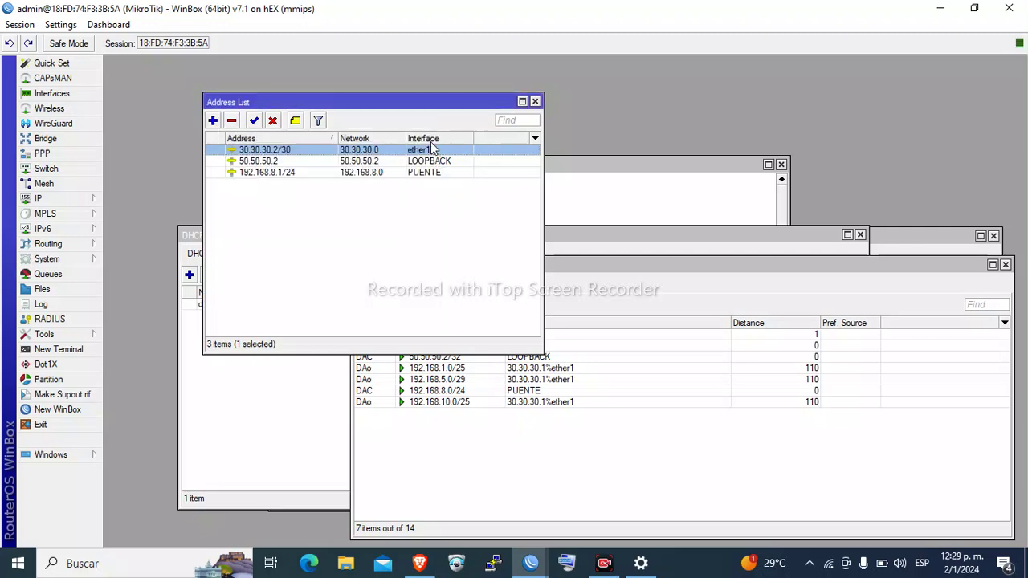
click(295, 122)
text(O)
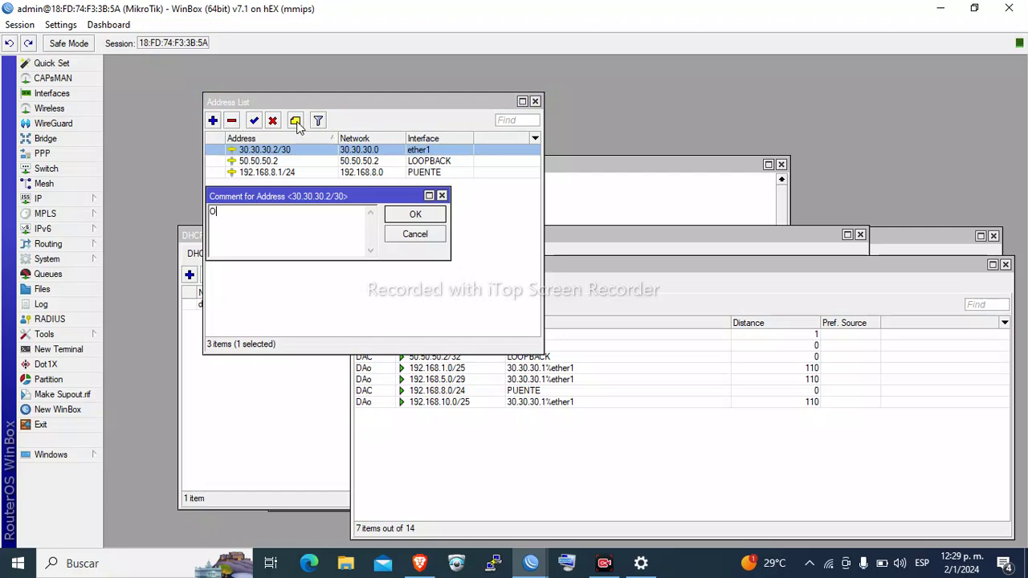
text(SPF)
click(417, 215)
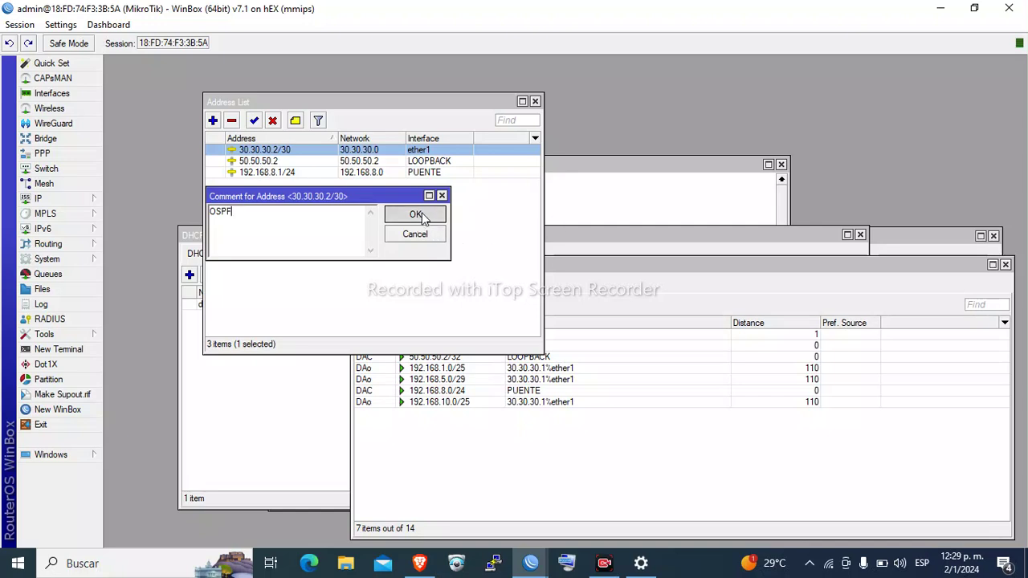
Add the comment INTERFACE-LOOPBACK to the address 50.50.50.2 on the LOOPBACK interface
click(273, 173)
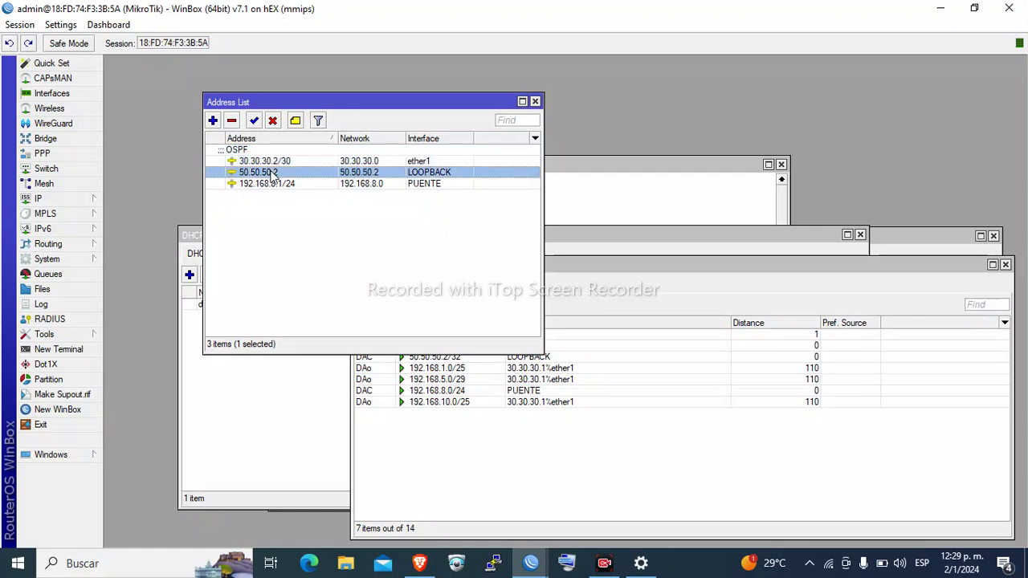
click(295, 121)
text(INTERFACE-LOO)
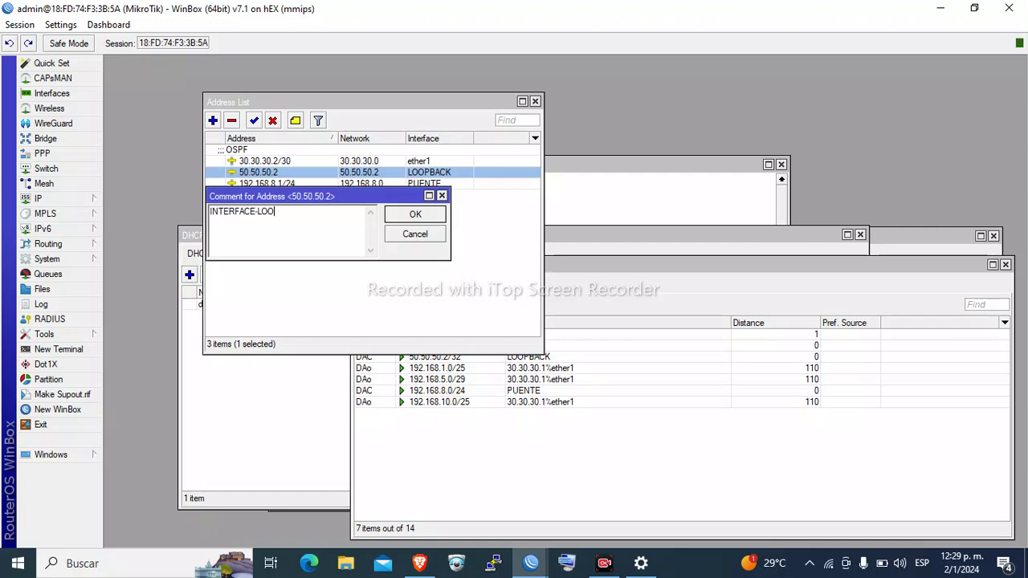
text(PBACK)
click(416, 214)
Add the comment LAN to the address 192.168.8.1/24 on the PUENTE interface
click(293, 196)
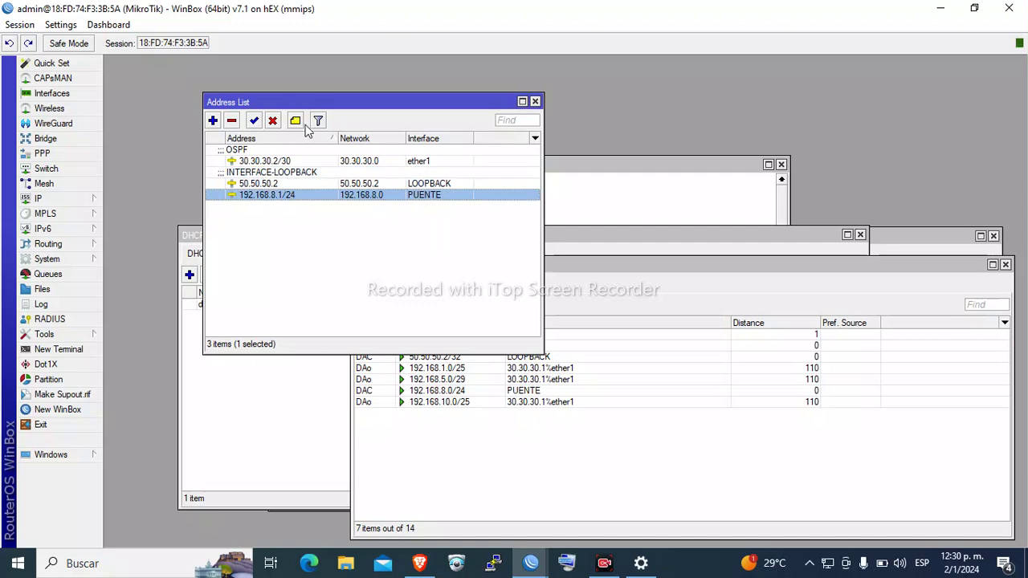
click(294, 120)
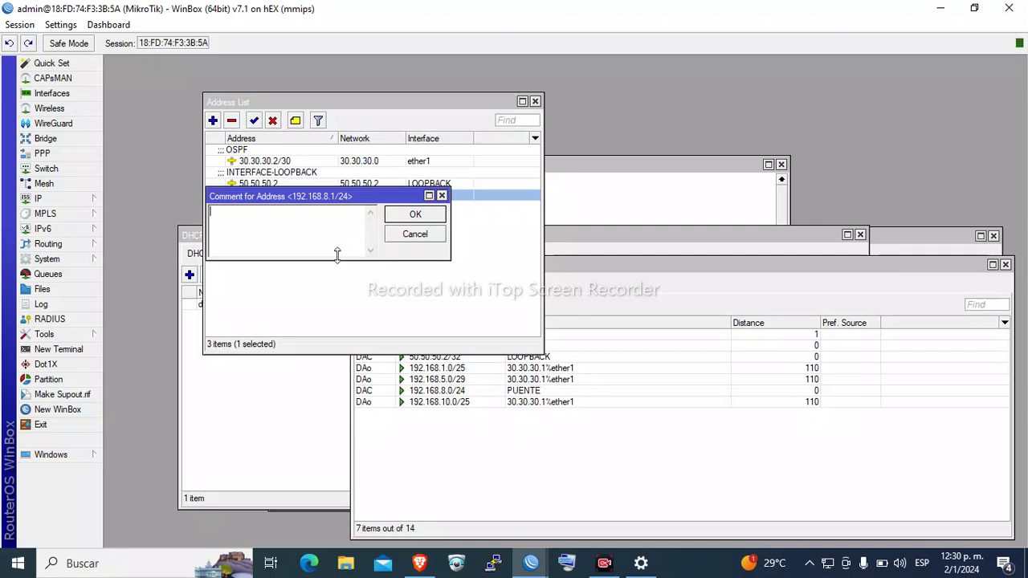
click(423, 217)
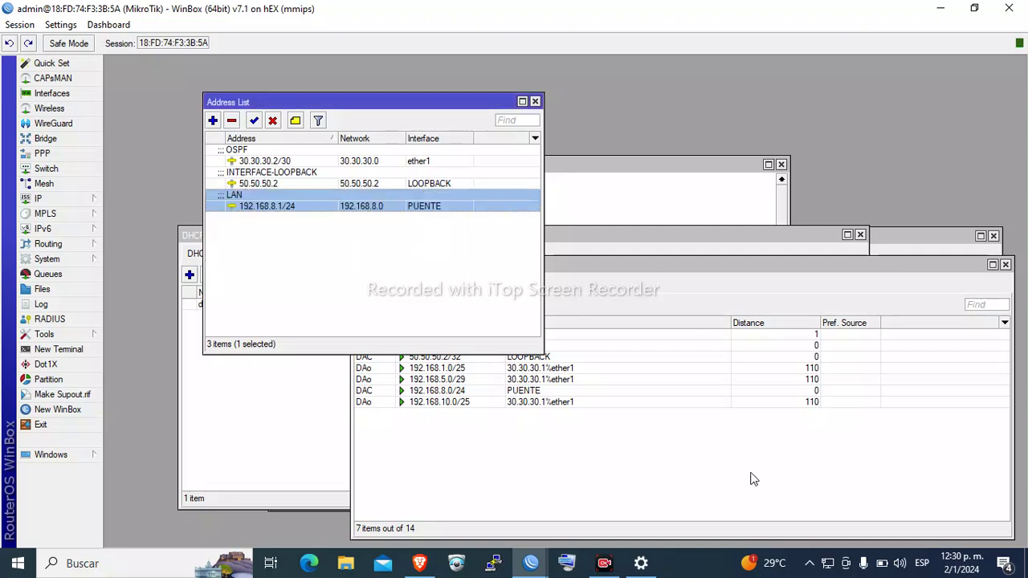
Turn off the computer's Wi-Fi, switch to the Brave browser and rerun the fast.com speed test over the wired connection
click(828, 564)
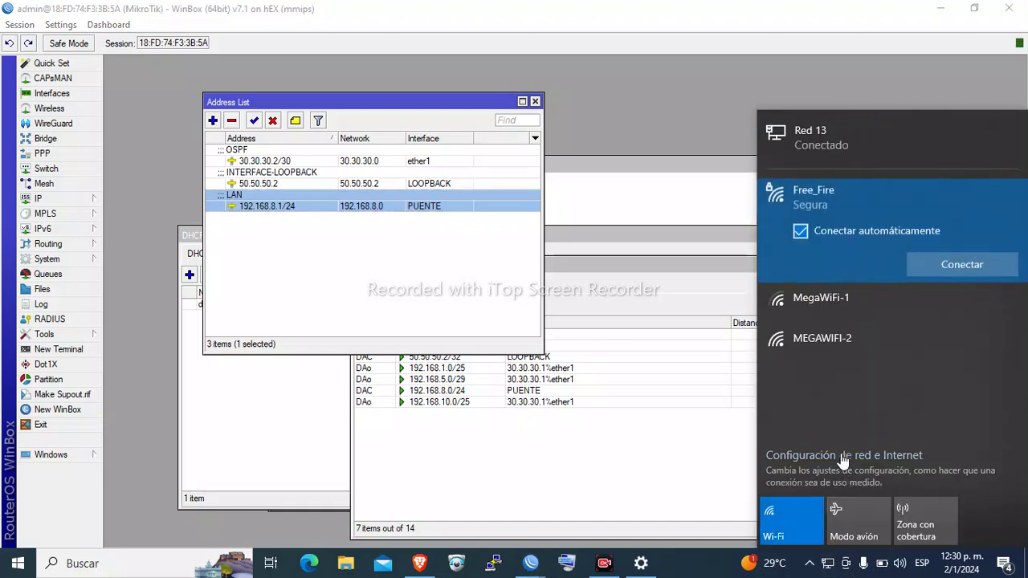
click(796, 497)
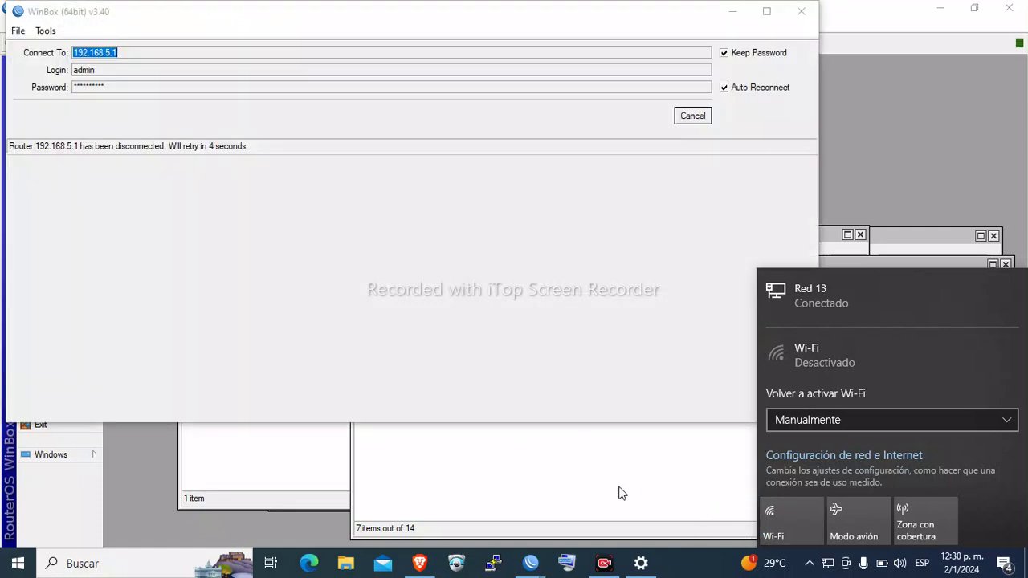
click(419, 565)
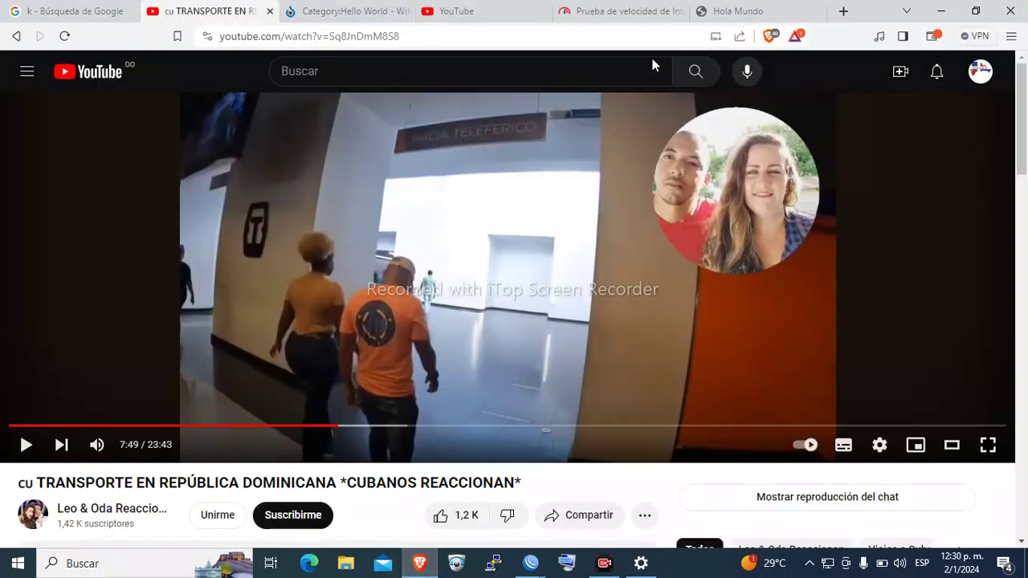
click(627, 14)
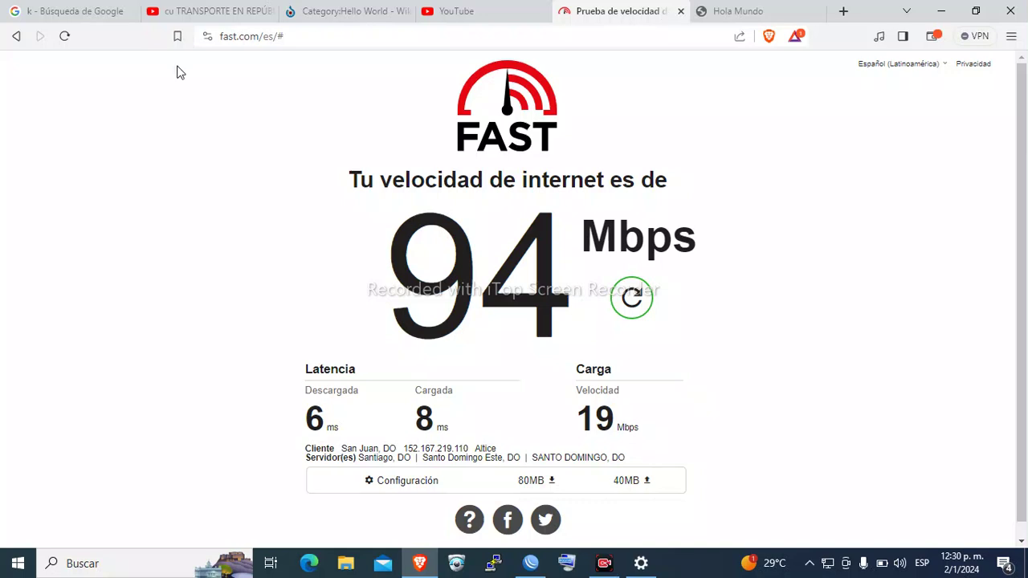
click(633, 298)
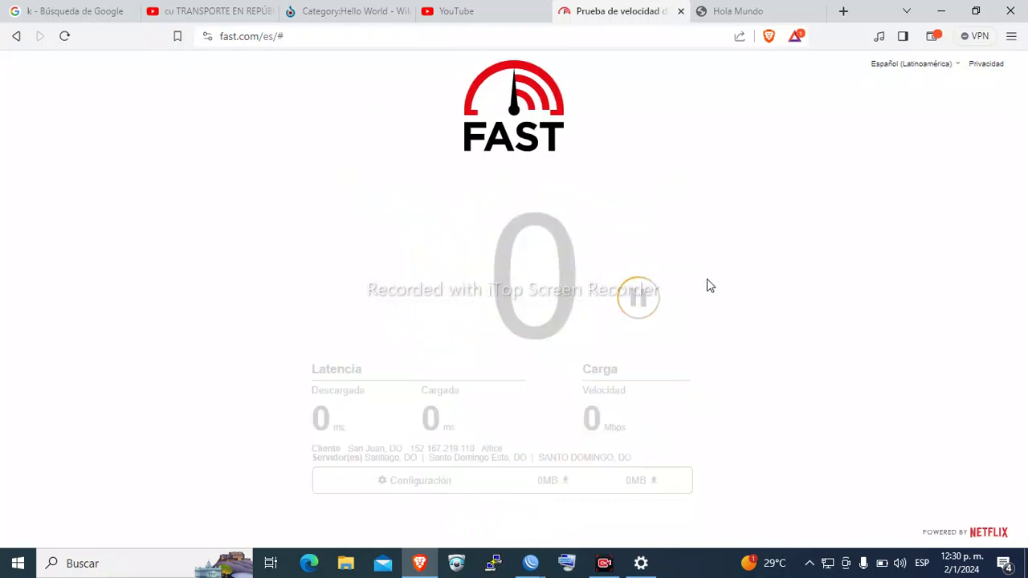